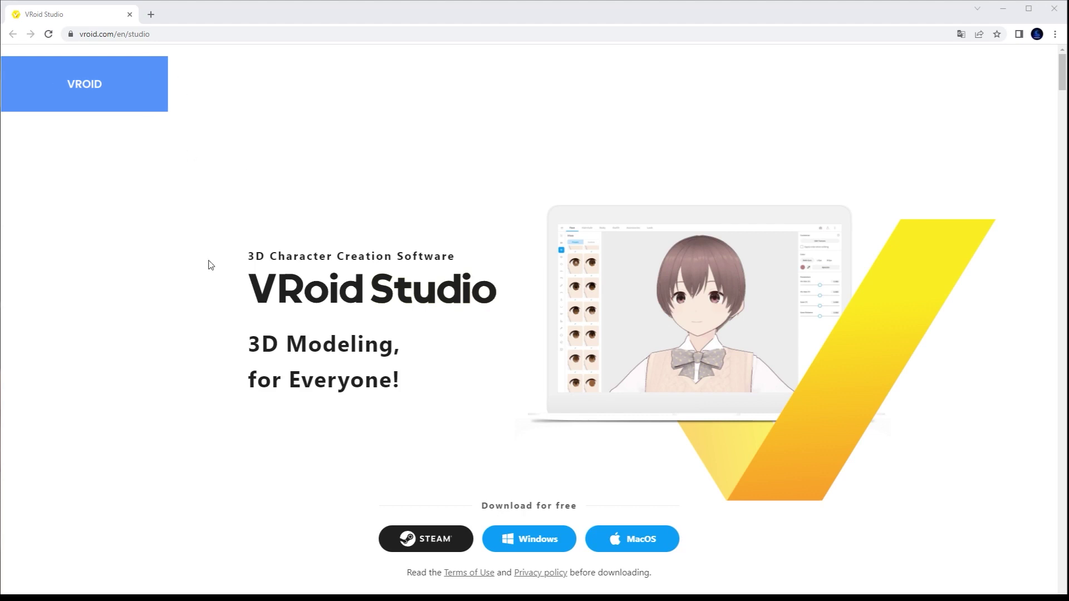
{"action": "left_click_drag", "start_coordinate": [203, 39], "coordinate": [71, 38]}
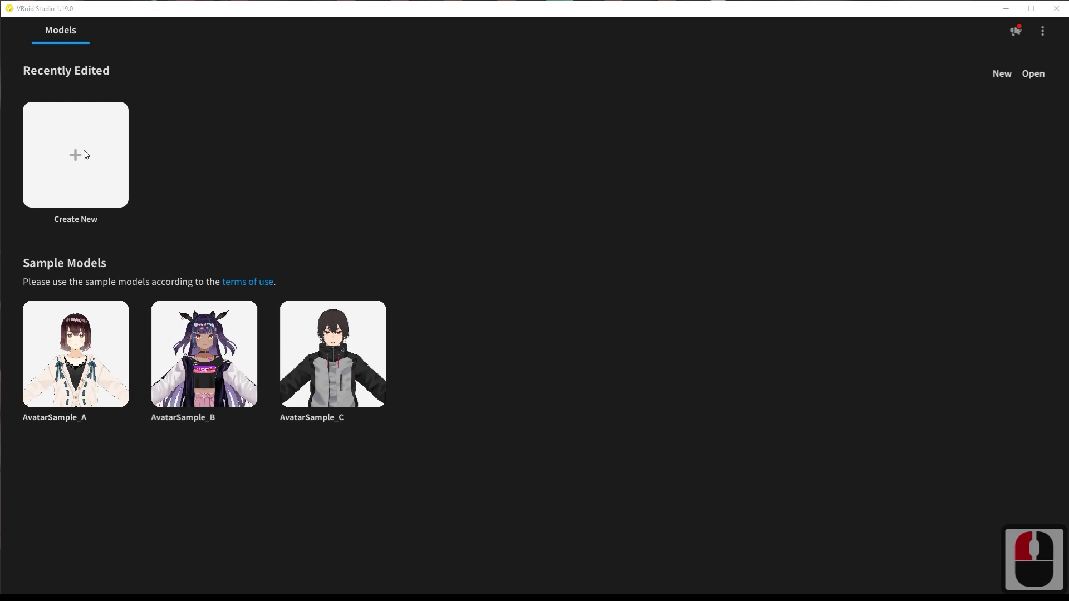
Create a new character model from the Fem base
{"action": "left_click", "coordinate": [83, 151]}
{"action": "left_click", "coordinate": [83, 150]}
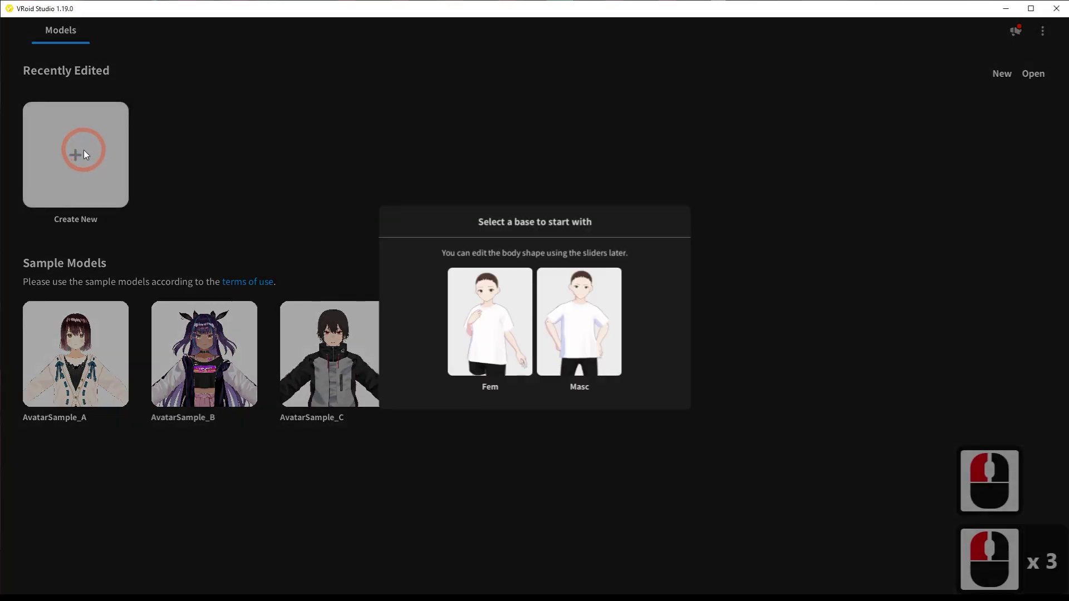
{"action": "left_click", "coordinate": [505, 342]}
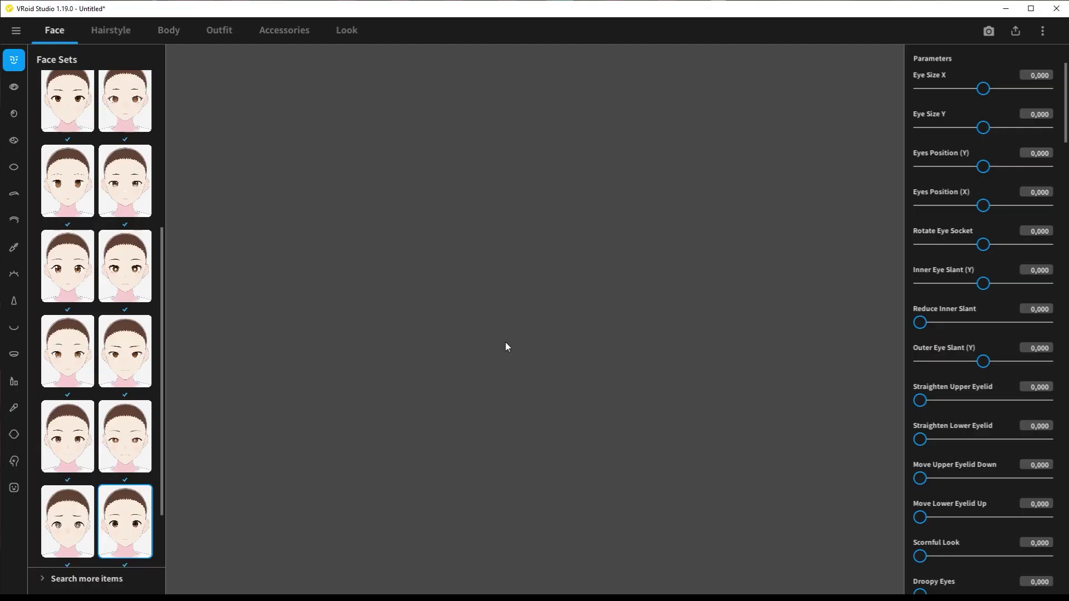
Browse the face sets and apply a different preset from the middle of the list to the character
{"action": "mouse_move", "coordinate": [506, 346]}
{"action": "right_mouse_down"}
{"action": "mouse_move", "coordinate": [523, 351]}
{"action": "mouse_move", "coordinate": [505, 331]}
{"action": "right_mouse_up"}
{"action": "middle_click_drag", "start_coordinate": [505, 330], "coordinate": [481, 200]}
{"action": "scroll", "coordinate": [485, 201], "scroll_direction": "up", "scroll_amount": 6}
{"action": "right_click_drag", "start_coordinate": [377, 258], "coordinate": [545, 255]}
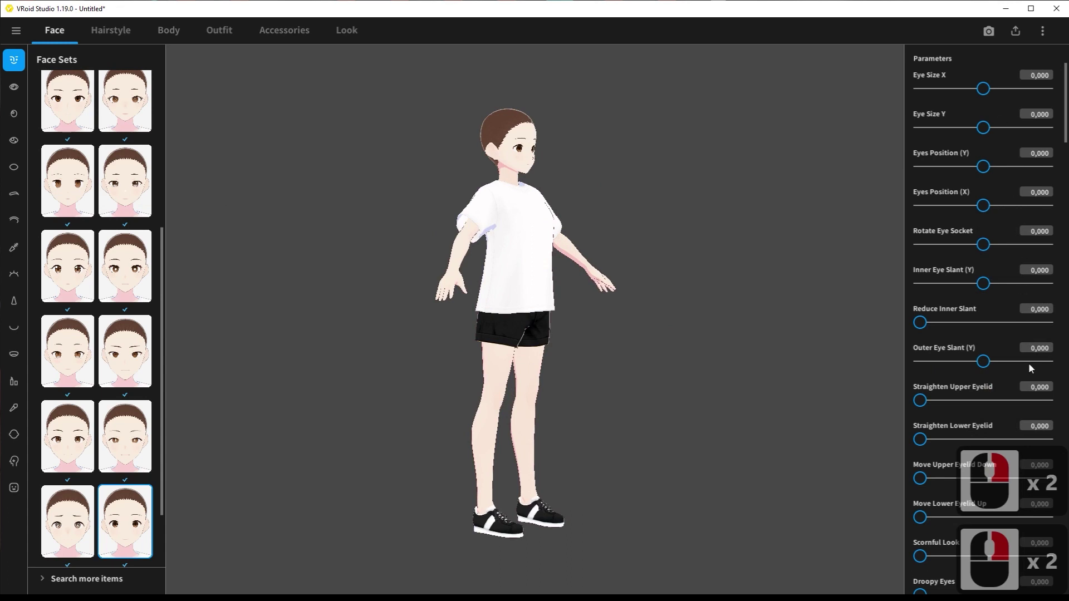
{"action": "left_click_drag", "start_coordinate": [159, 266], "coordinate": [166, 169]}
{"action": "left_click_drag", "start_coordinate": [170, 217], "coordinate": [168, 281]}
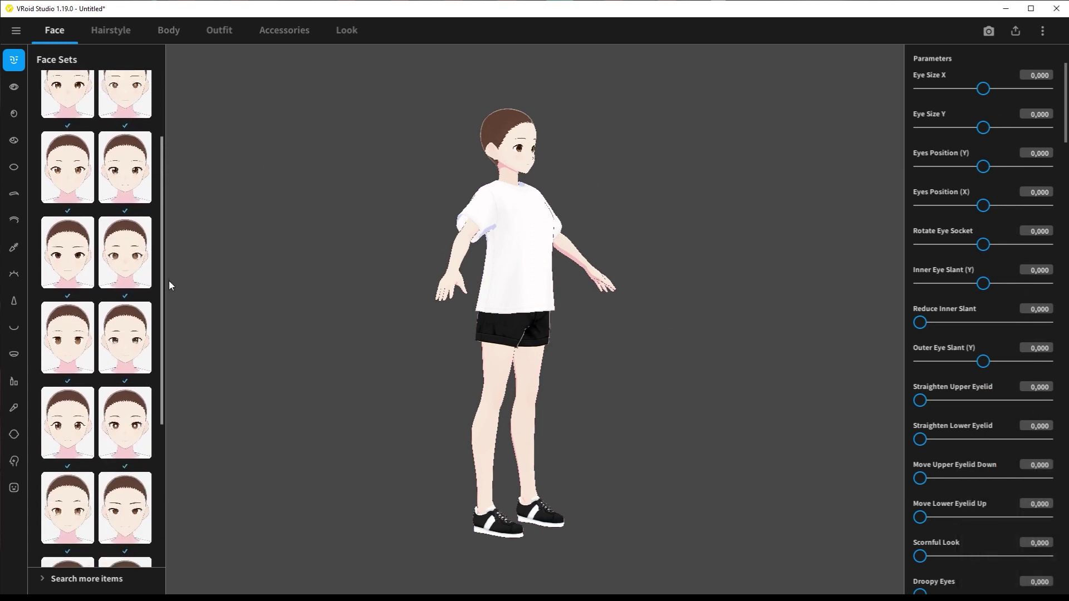
{"action": "left_click", "coordinate": [67, 340]}
{"action": "left_click", "coordinate": [68, 340]}
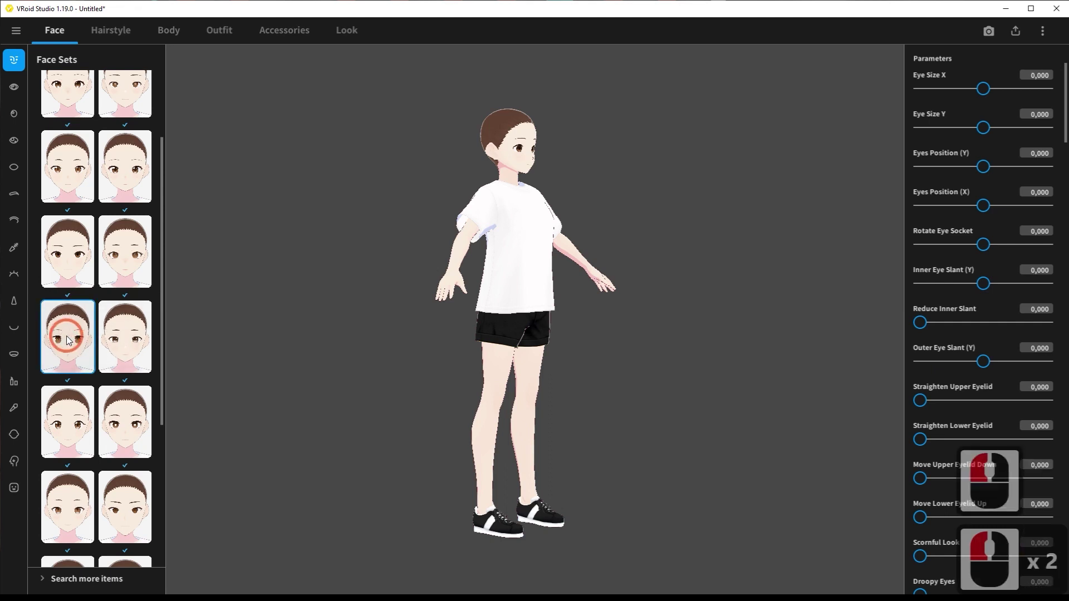
Apply the first preset in the eye sets to the character
{"action": "left_click", "coordinate": [14, 87]}
{"action": "double_click", "coordinate": [78, 115]}
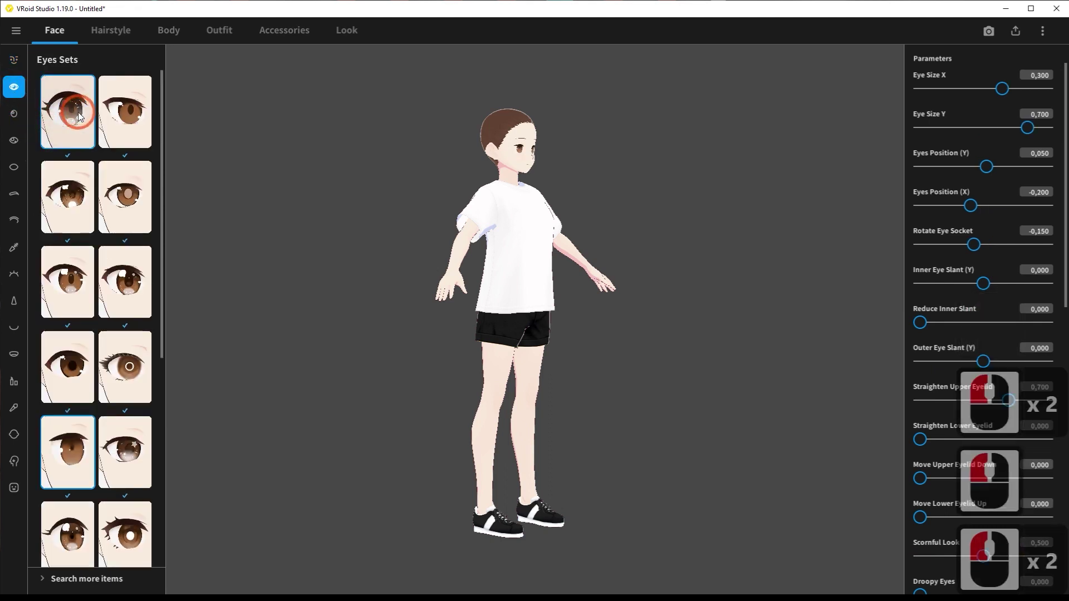
{"action": "scroll", "coordinate": [368, 153], "scroll_direction": "up", "scroll_amount": 4}
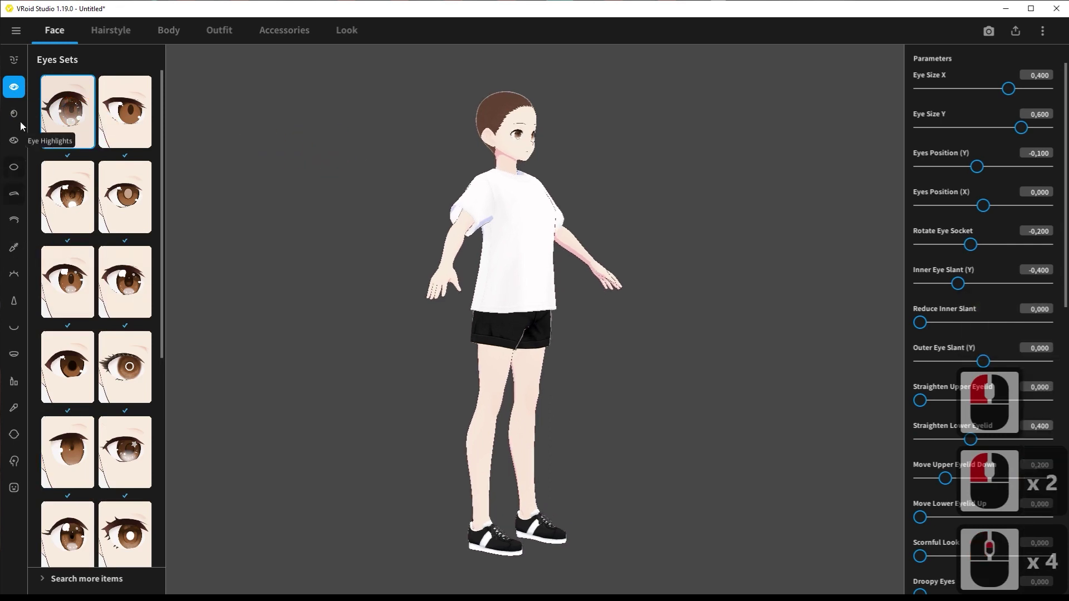
Give the character the brown hairstyle set with straight bangs and low braids, and check it from the other side
{"action": "left_click", "coordinate": [114, 31]}
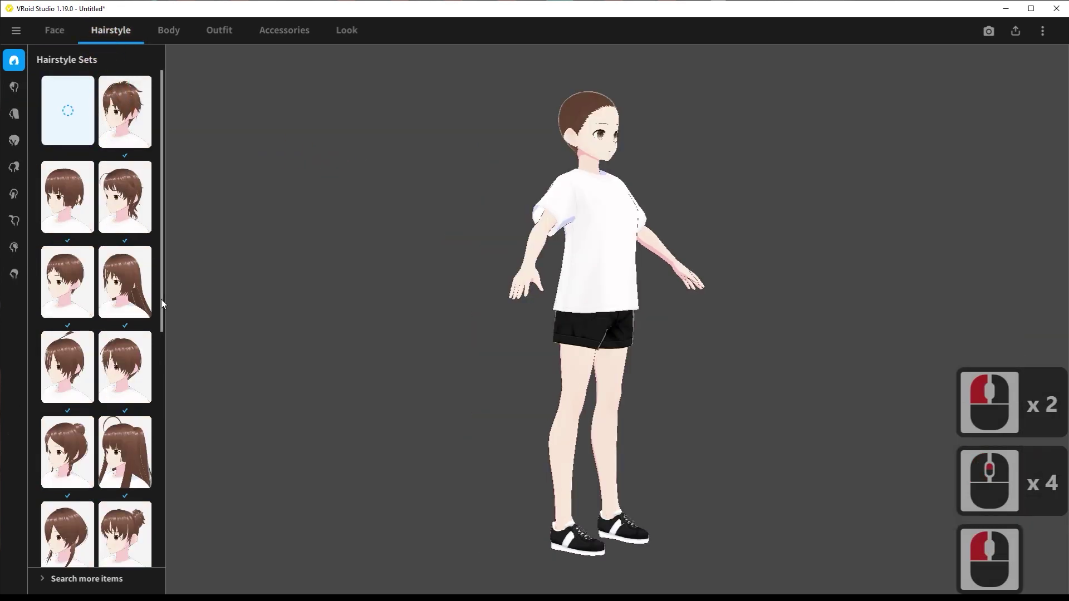
{"action": "left_click_drag", "start_coordinate": [161, 299], "coordinate": [161, 520]}
{"action": "left_click", "coordinate": [66, 452]}
{"action": "double_click", "coordinate": [66, 452]}
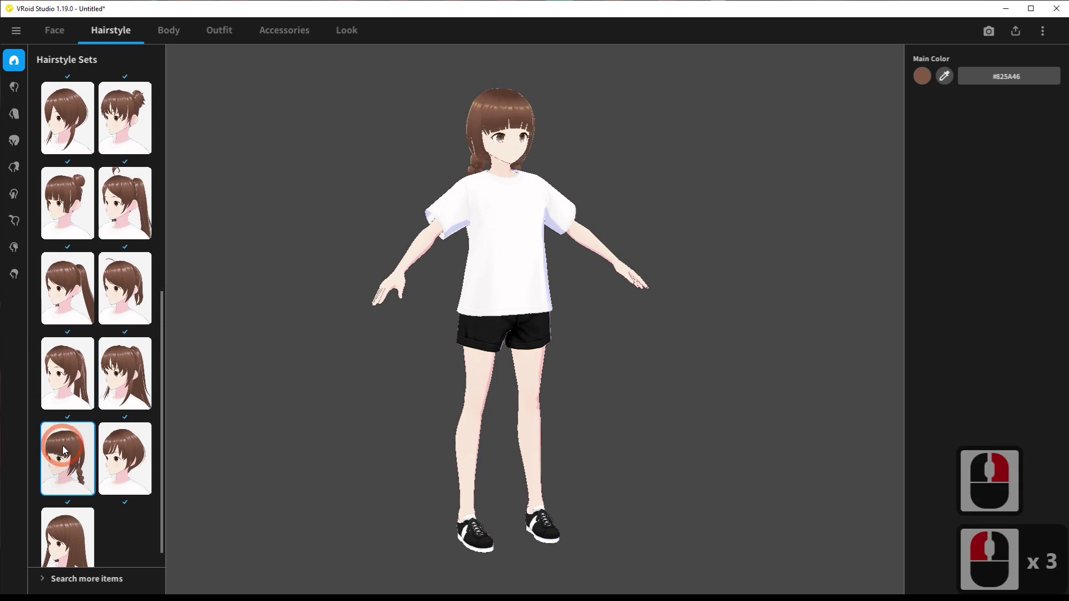
{"action": "right_click_drag", "start_coordinate": [585, 228], "coordinate": [453, 229]}
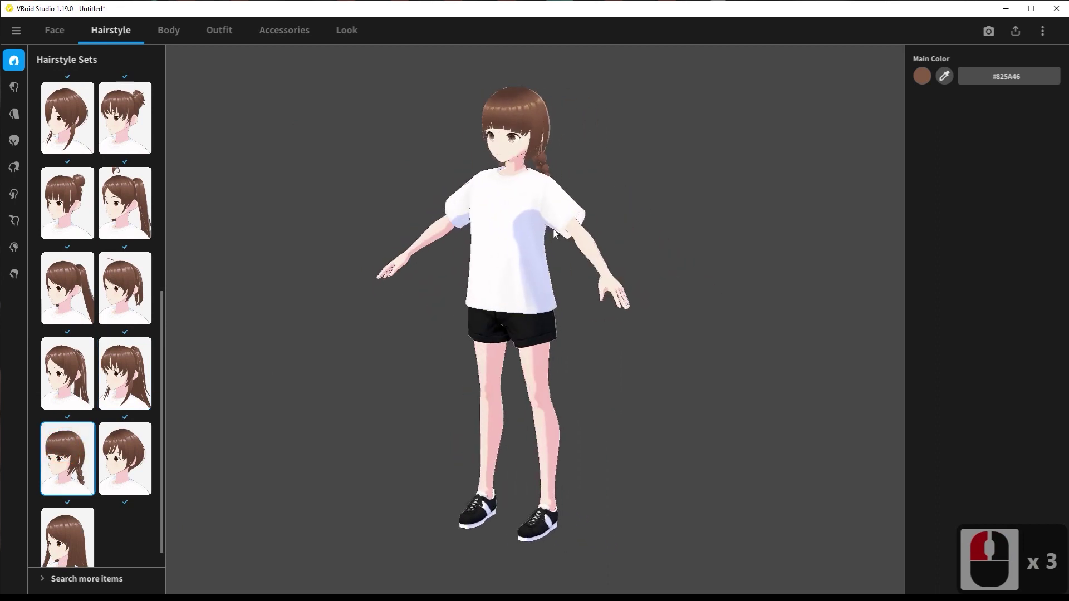
Look over the body presets and dress the character in the black tactical whole-outfit set with thigh-high boots
{"action": "left_click", "coordinate": [169, 30]}
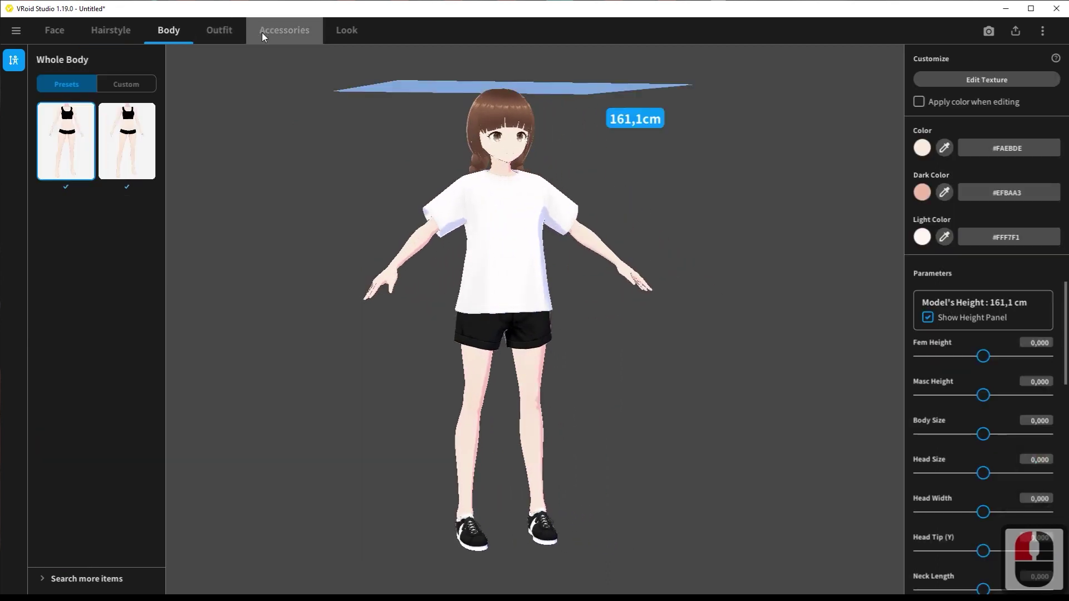
{"action": "left_click", "coordinate": [219, 31]}
{"action": "scroll", "coordinate": [136, 186], "scroll_direction": "down", "scroll_amount": 5}
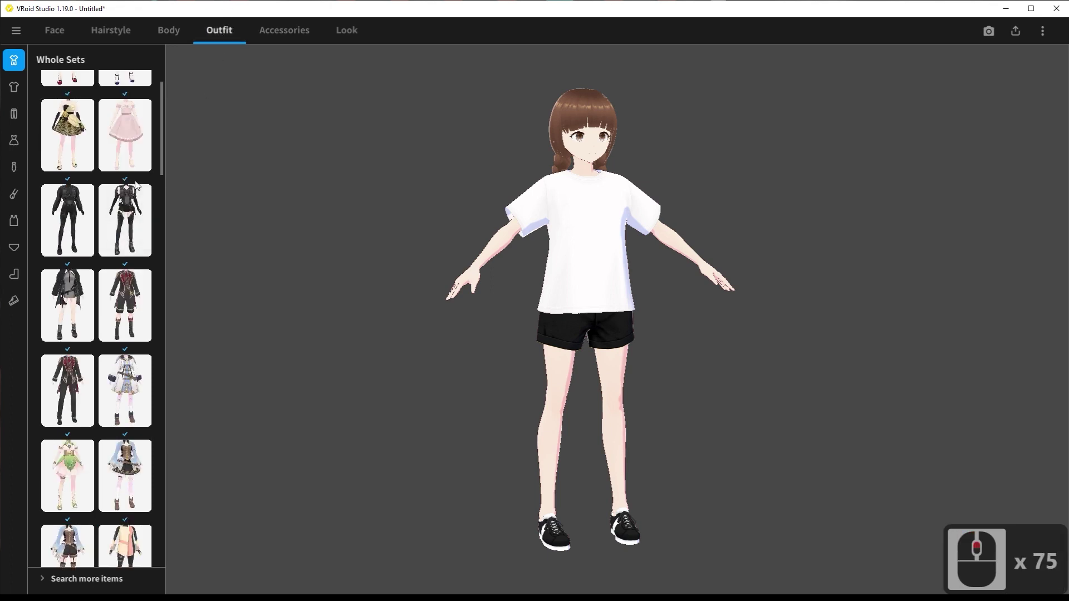
{"action": "double_click", "coordinate": [124, 213]}
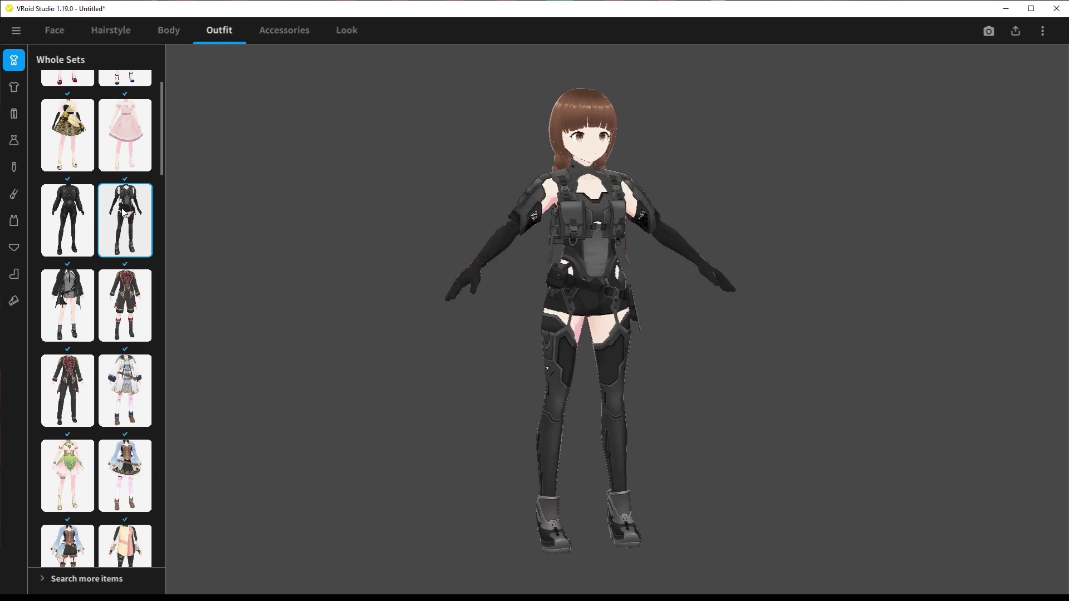
Review the accessories and the look settings for outline and rim light
{"action": "left_click", "coordinate": [287, 34]}
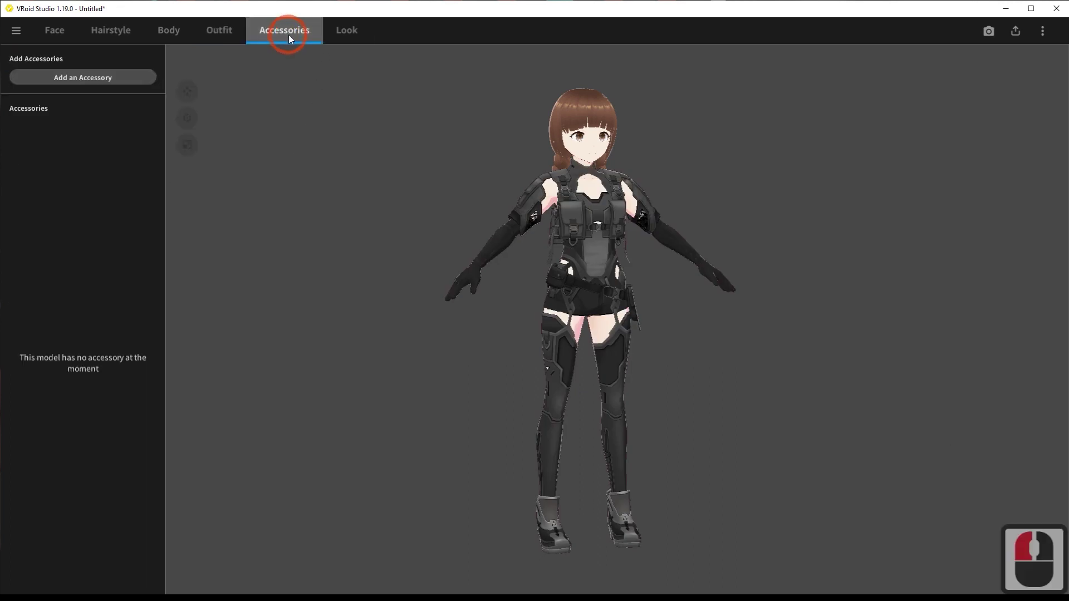
{"action": "left_click", "coordinate": [354, 30]}
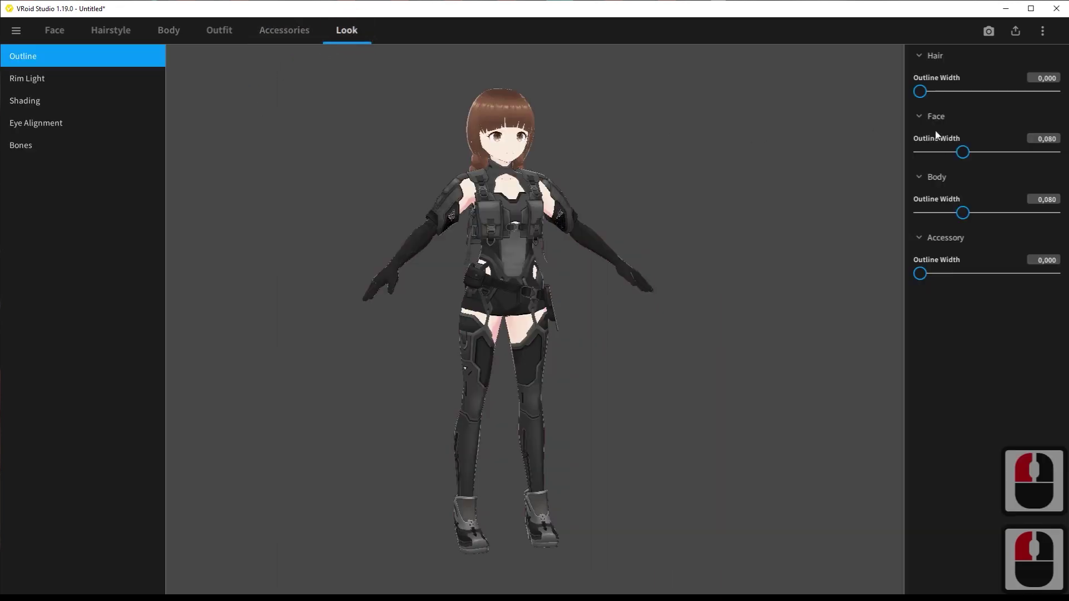
{"action": "scroll", "coordinate": [937, 135], "scroll_direction": "down", "scroll_amount": 7}
{"action": "left_click", "coordinate": [1043, 31]}
{"action": "left_click", "coordinate": [1061, 32]}
Start a VRM export of the character and bring up its VRM settings
{"action": "left_click", "coordinate": [1016, 31]}
{"action": "left_click", "coordinate": [1016, 31]}
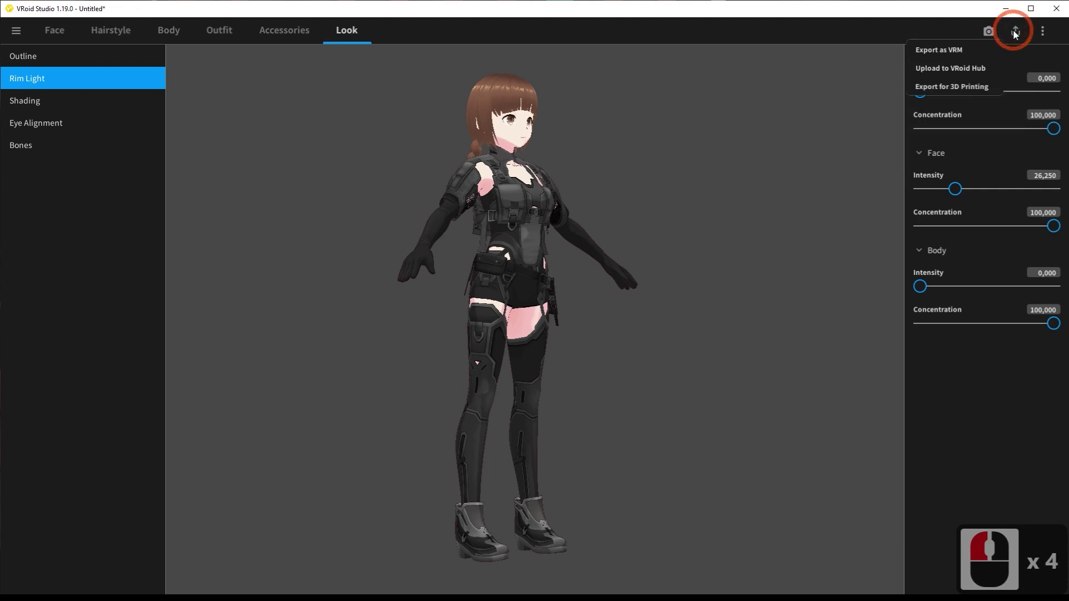
{"action": "left_click", "coordinate": [956, 49]}
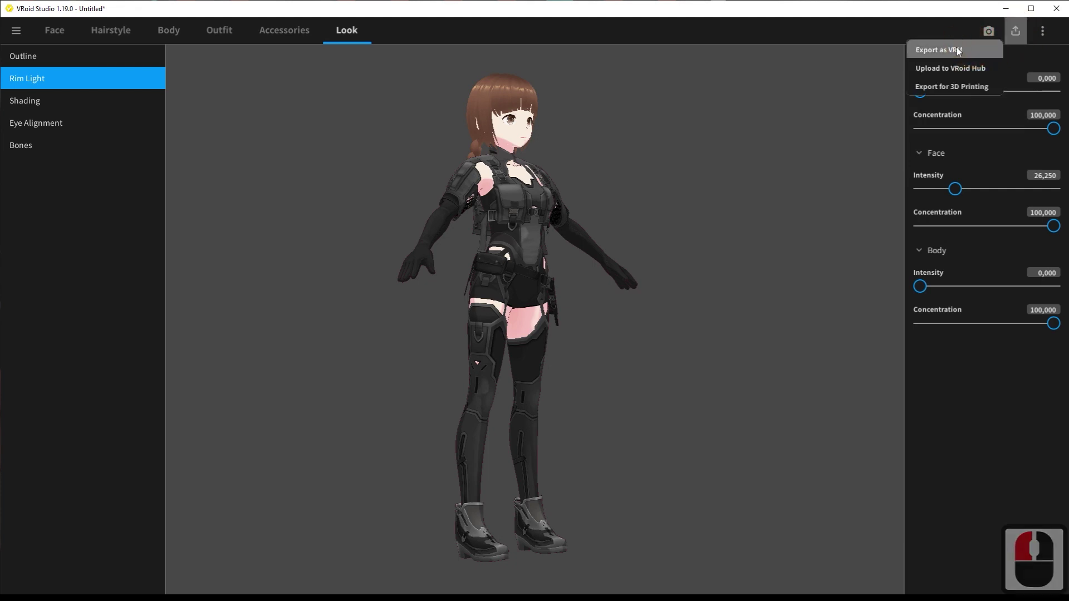
{"action": "left_click", "coordinate": [994, 128]}
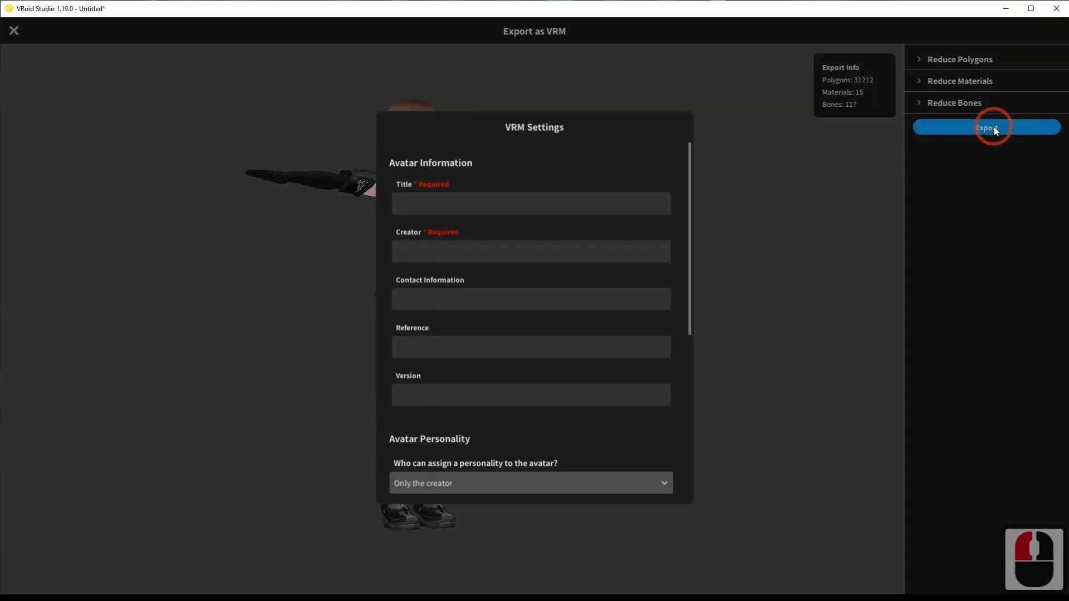
Enter the title Vroid and the creator plask in the VRM settings and confirm the export
{"action": "left_click", "coordinate": [454, 209]}
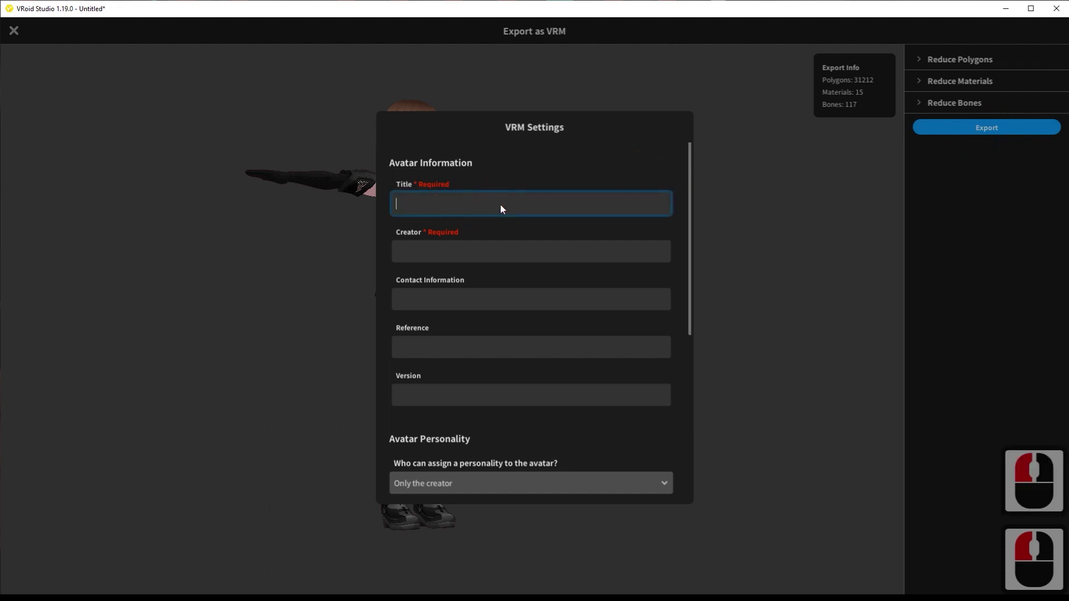
{"action": "type", "text": "Vroid"}
{"action": "key", "text": "shift"}
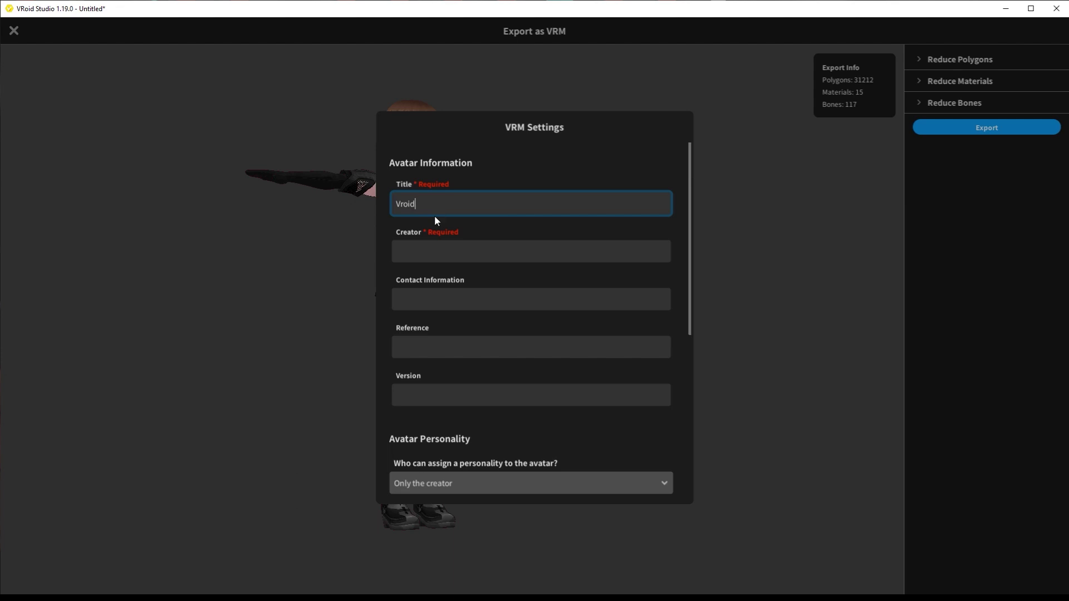
{"action": "left_click", "coordinate": [406, 253]}
{"action": "type", "text": "plask"}
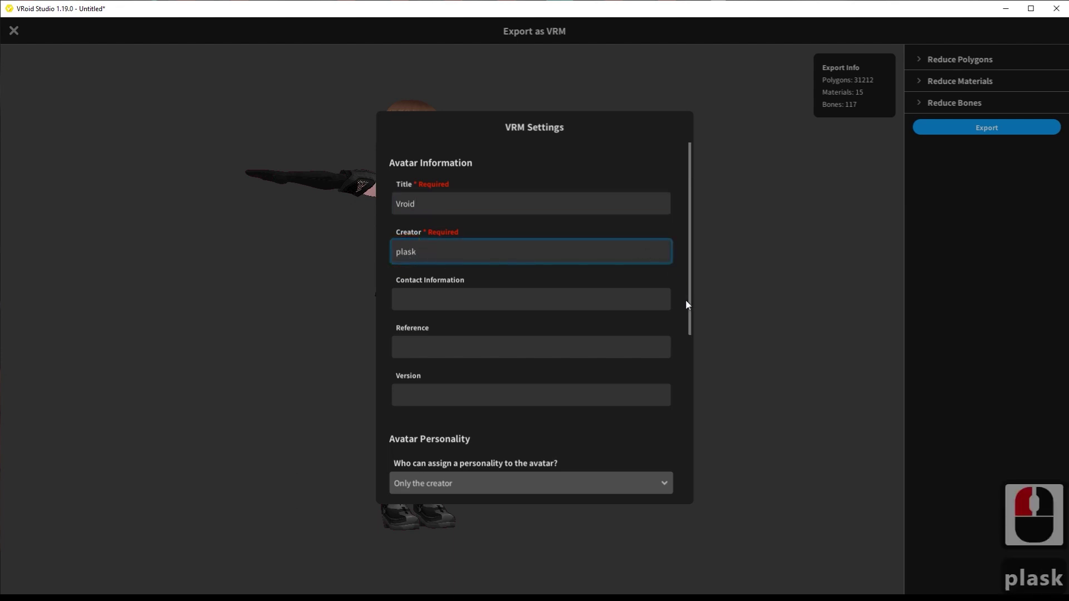
{"action": "left_click_drag", "start_coordinate": [691, 326], "coordinate": [699, 518]}
{"action": "left_click", "coordinate": [606, 453]}
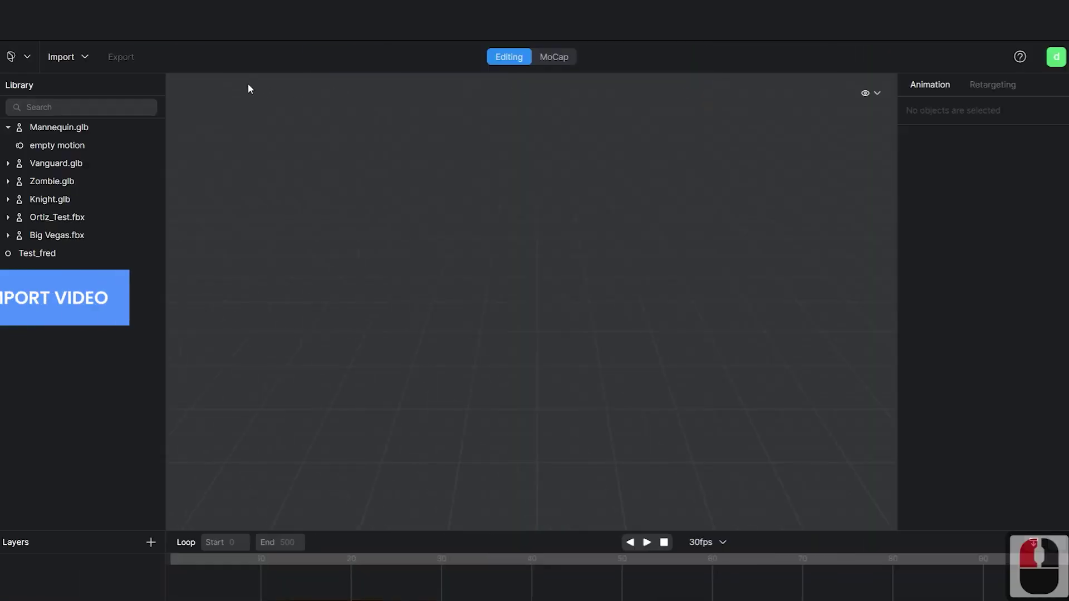
Switch to Plask and import the vertical karate MP4 video for motion capture
{"action": "left_click", "coordinate": [80, 61]}
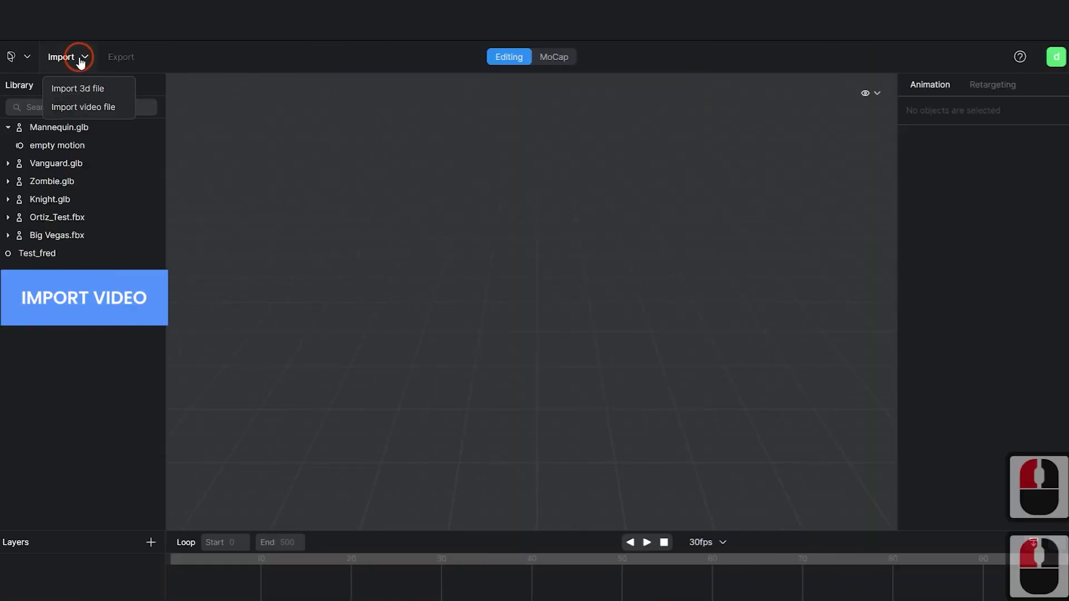
{"action": "left_click", "coordinate": [86, 112]}
{"action": "left_click", "coordinate": [537, 572]}
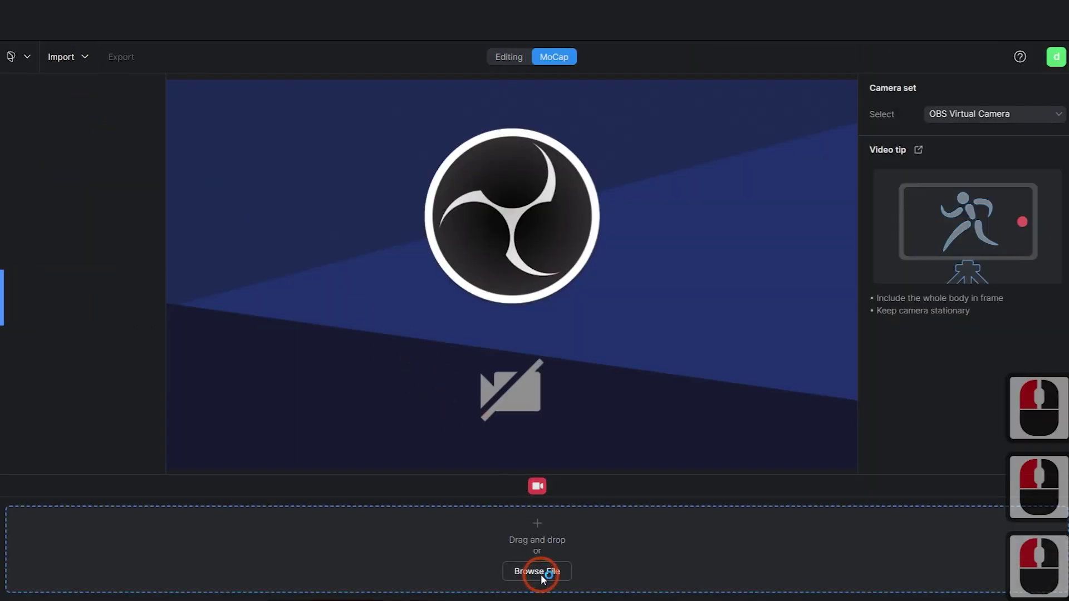
{"action": "left_click", "coordinate": [282, 308]}
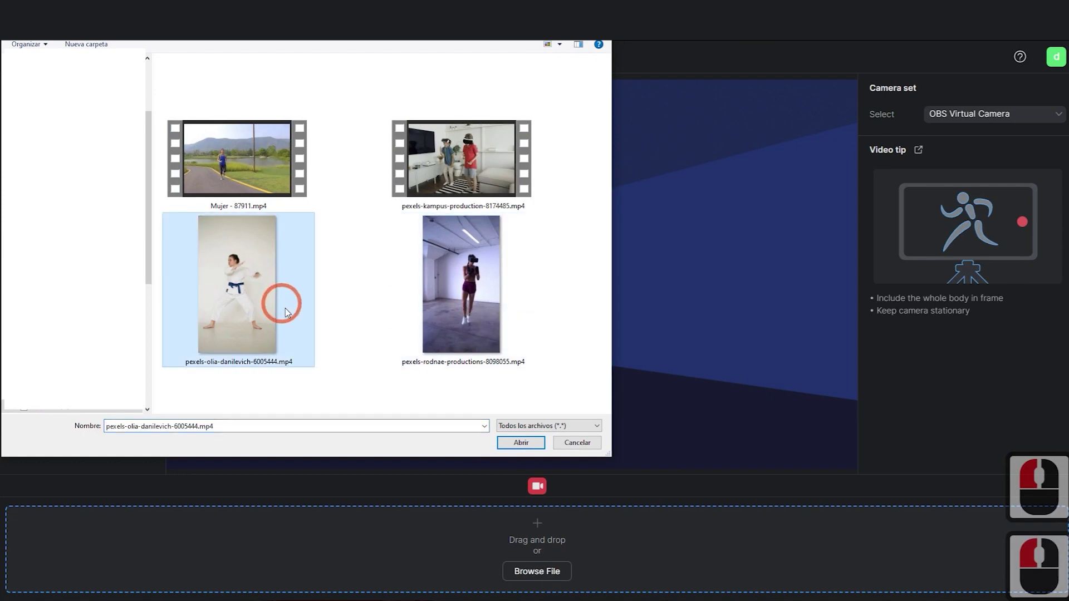
{"action": "left_click", "coordinate": [521, 443]}
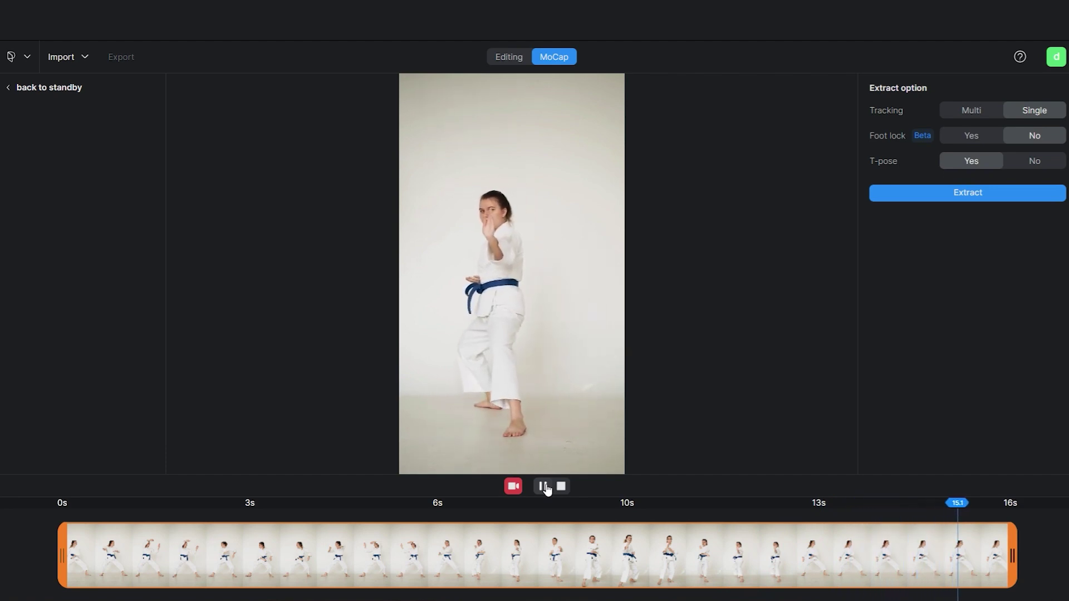
Set Foot lock to Yes, start the motion extraction, and accept the credit usage
{"action": "left_click", "coordinate": [688, 391]}
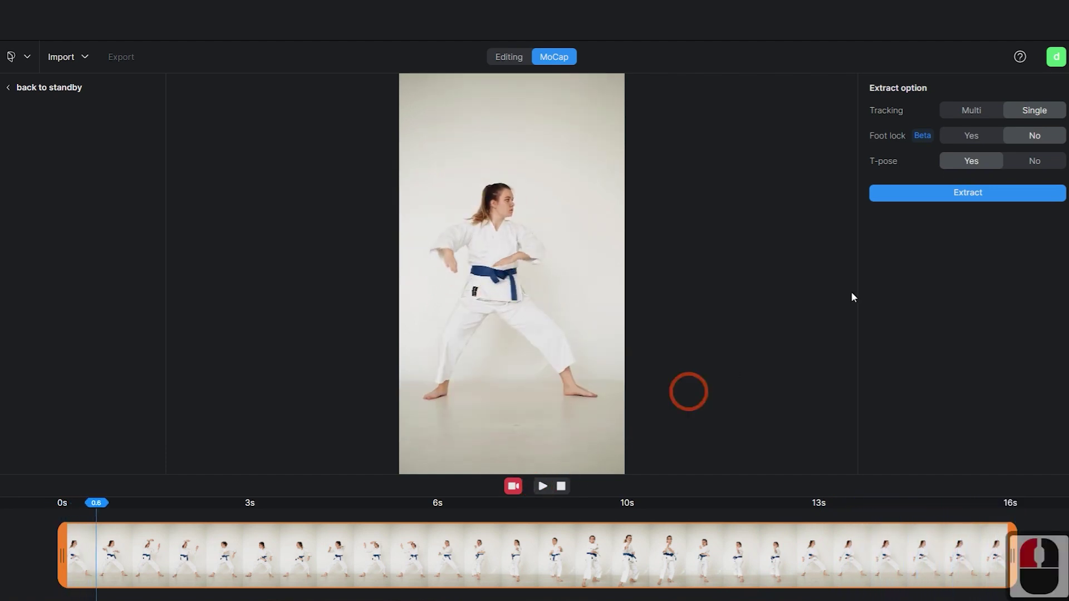
{"action": "left_click", "coordinate": [968, 136]}
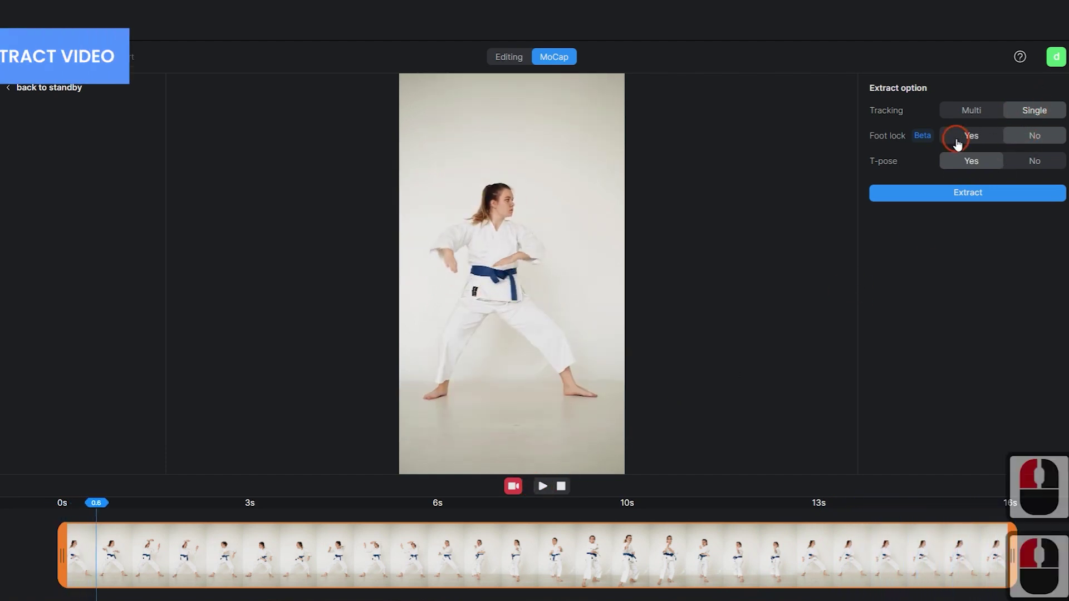
{"action": "left_click", "coordinate": [985, 195]}
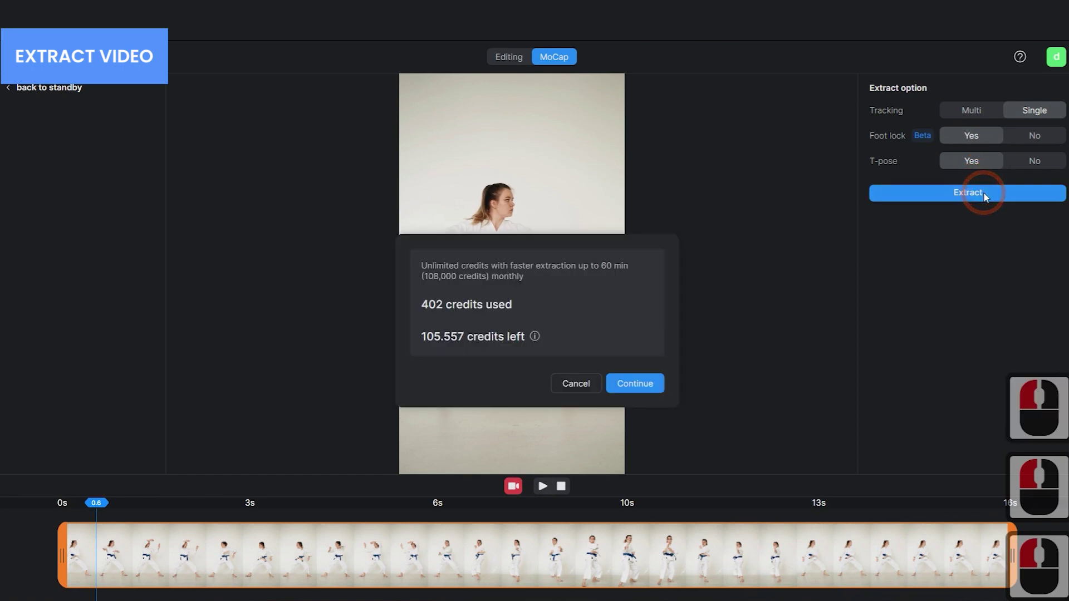
{"action": "left_click", "coordinate": [633, 383]}
Name the motion Test_Plask and extract it to the library
{"action": "type", "text": "Test"}
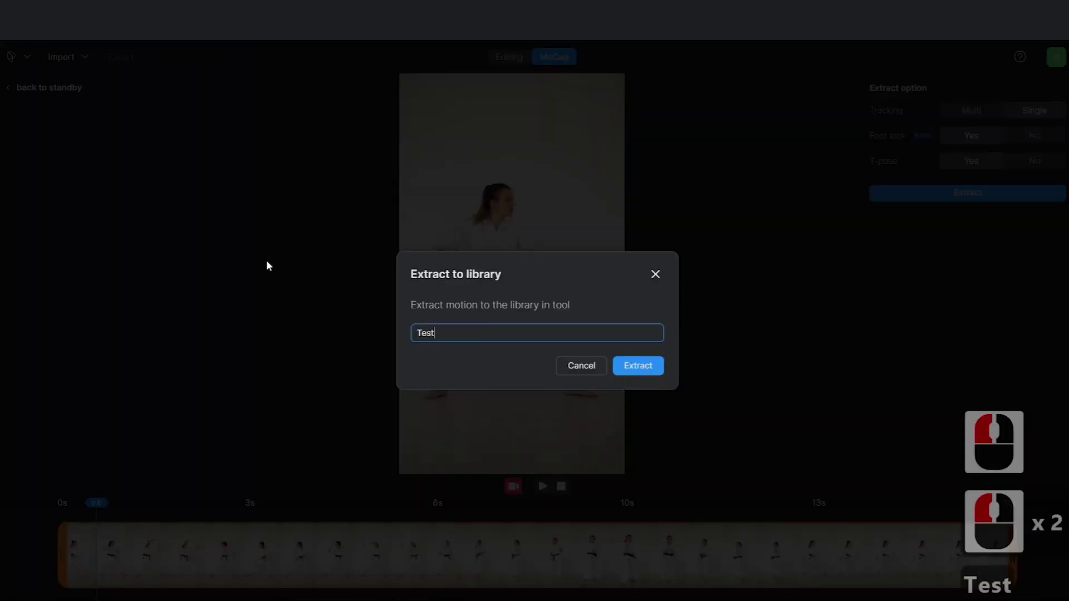
{"action": "type", "text": "_Plas"}
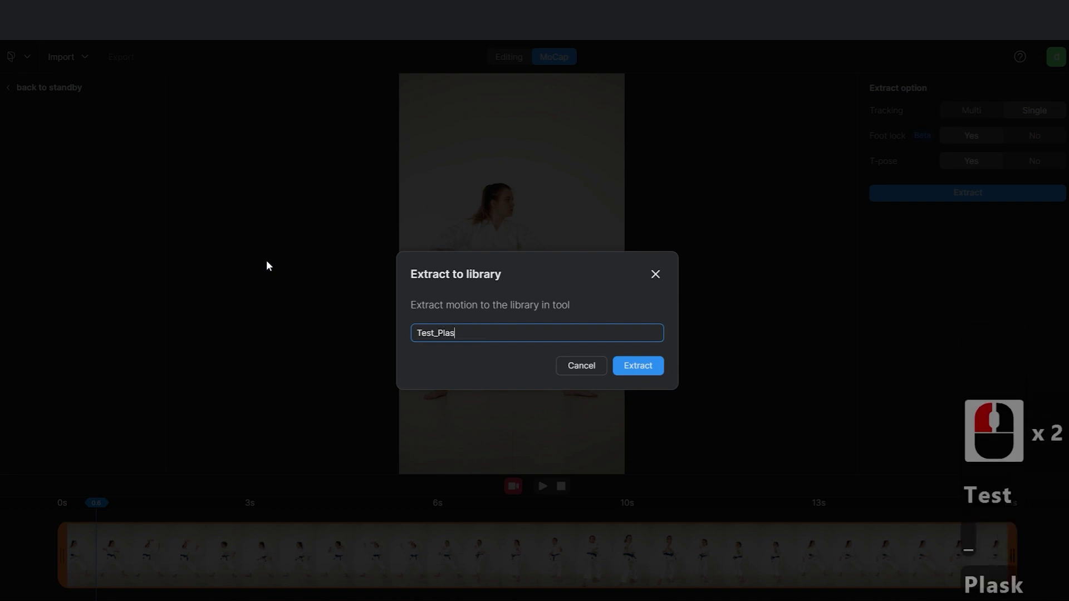
{"action": "type", "text": "k"}
{"action": "left_click", "coordinate": [629, 366]}
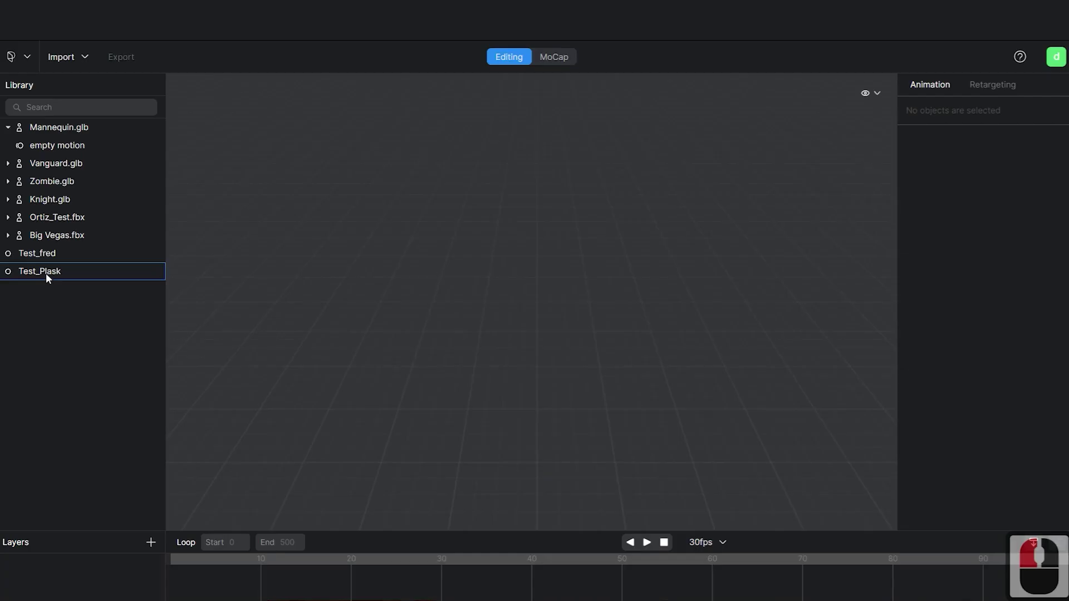
Apply the Test_Plask motion to Mannequin.glb and play the animation
{"action": "left_click_drag", "start_coordinate": [45, 272], "coordinate": [75, 124]}
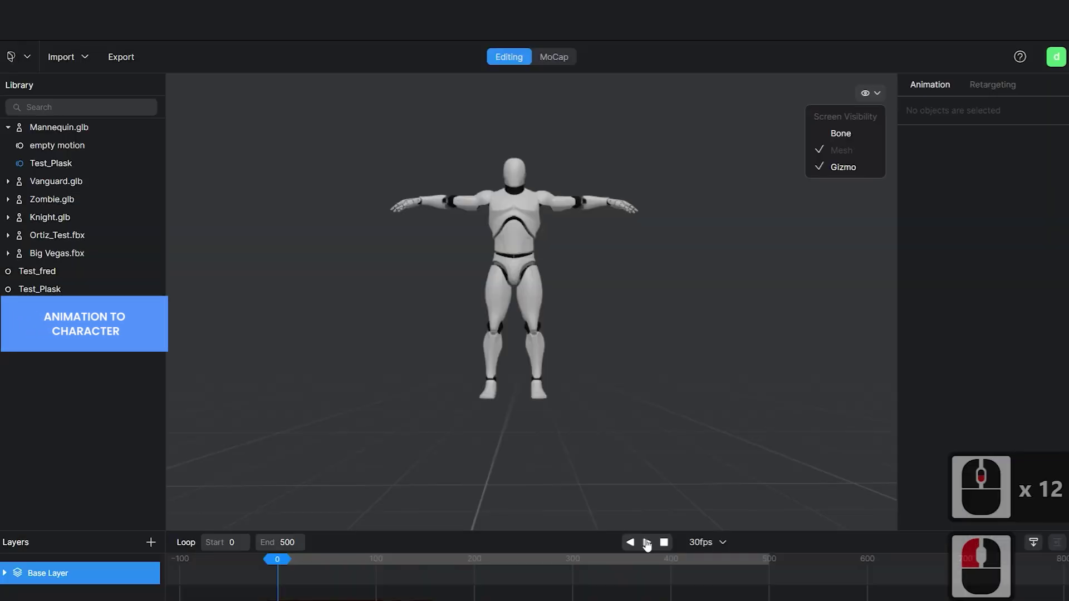
{"action": "left_click", "coordinate": [647, 543]}
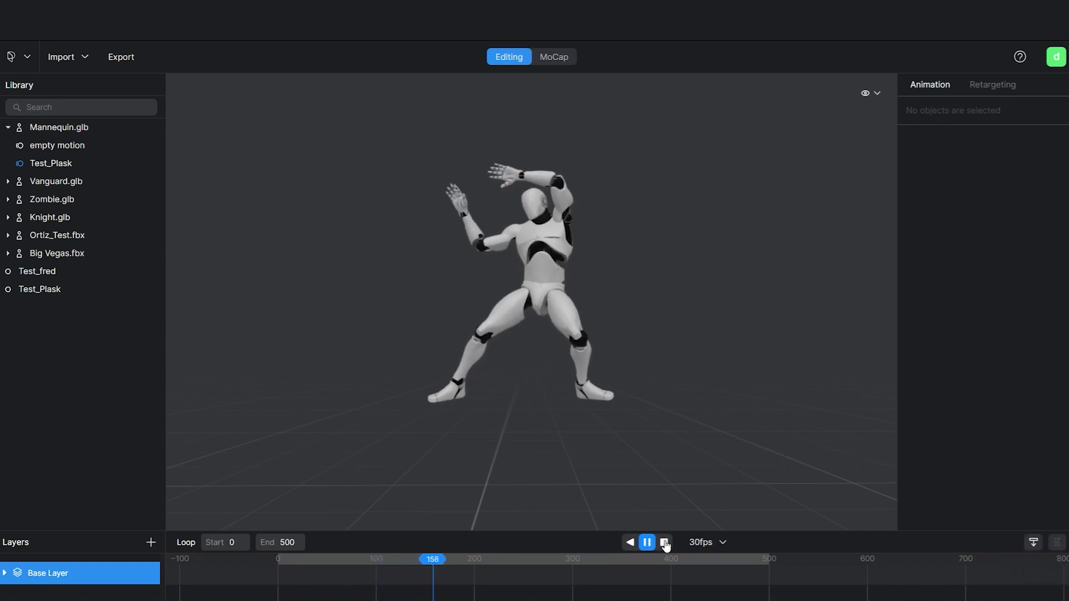
Stop the playback and export Mannequin.glb's Test_Plask motion in the fbx (Game engine) format
{"action": "left_click", "coordinate": [665, 543]}
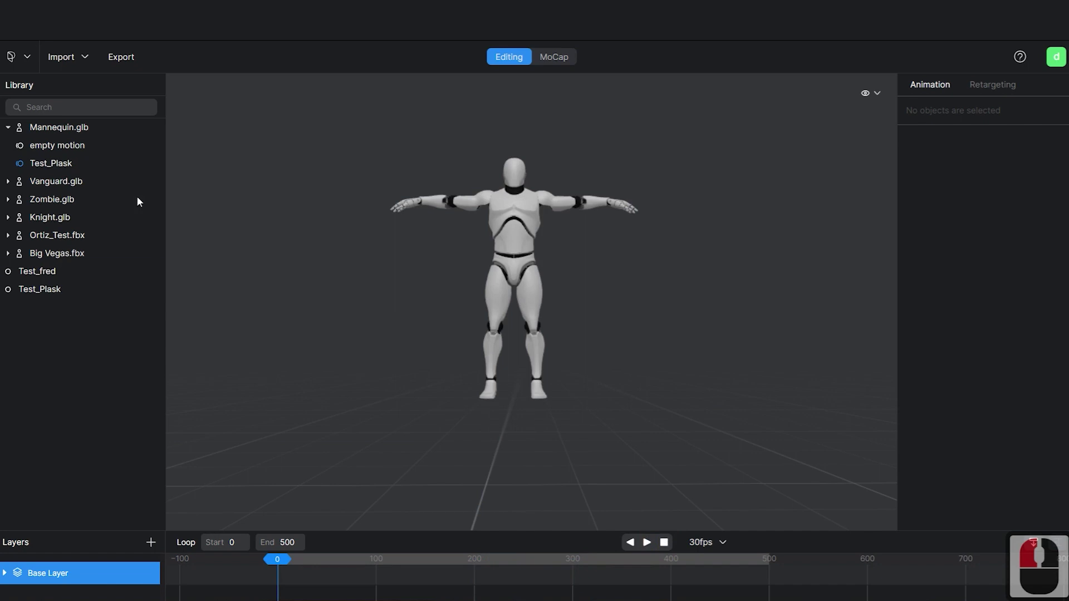
{"action": "right_click", "coordinate": [45, 161]}
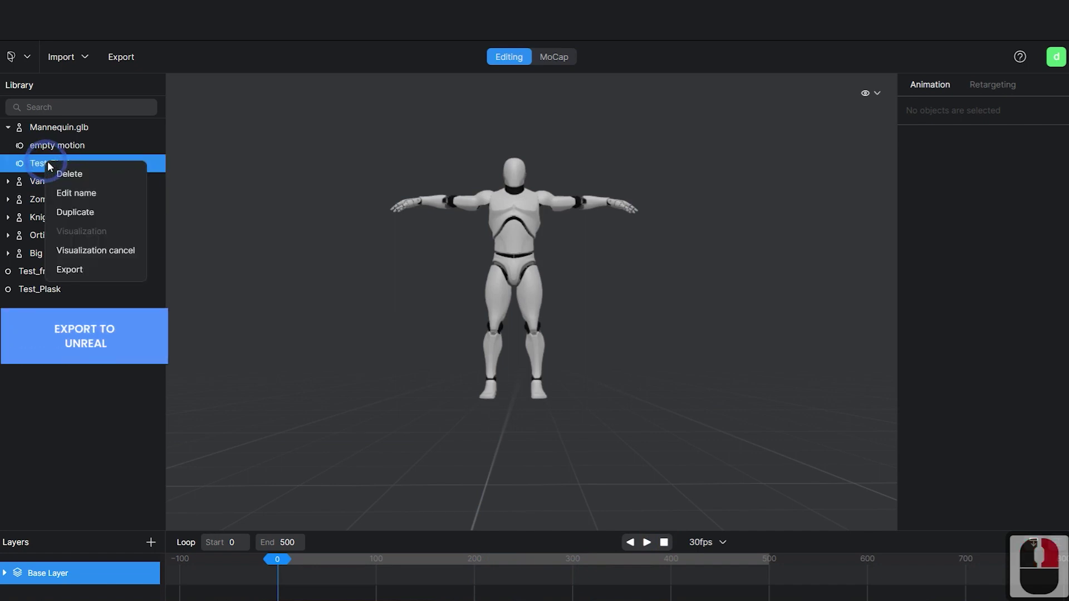
{"action": "left_click", "coordinate": [72, 271]}
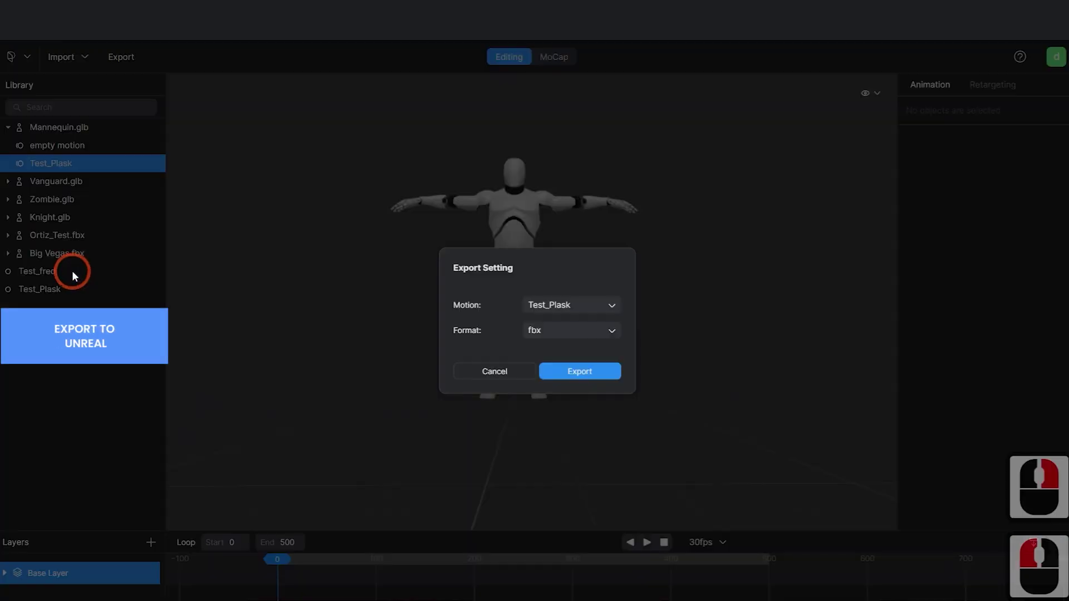
{"action": "left_click", "coordinate": [595, 331]}
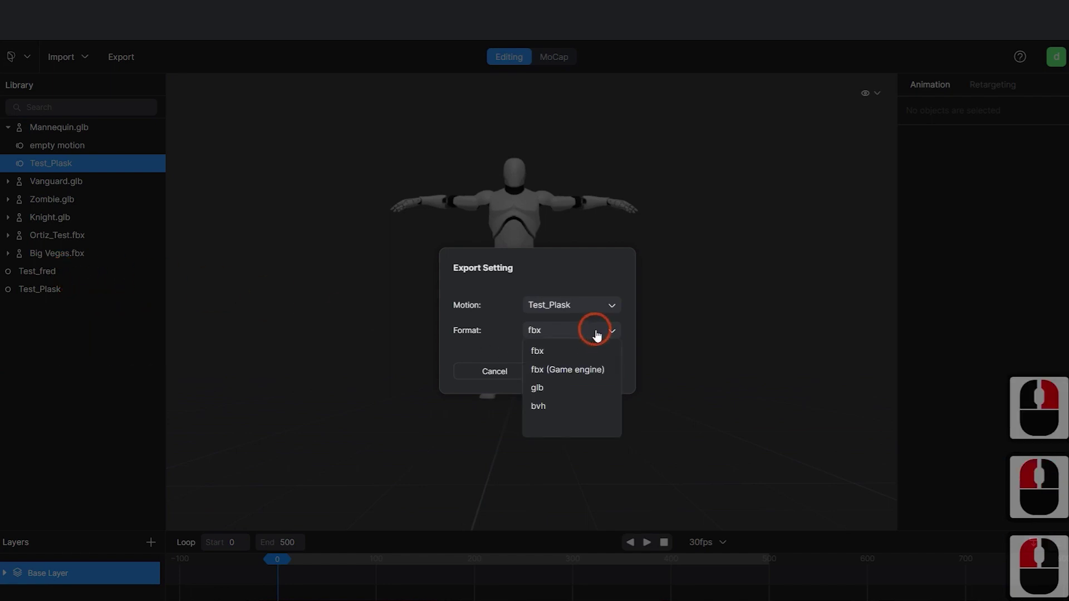
{"action": "left_click", "coordinate": [563, 369]}
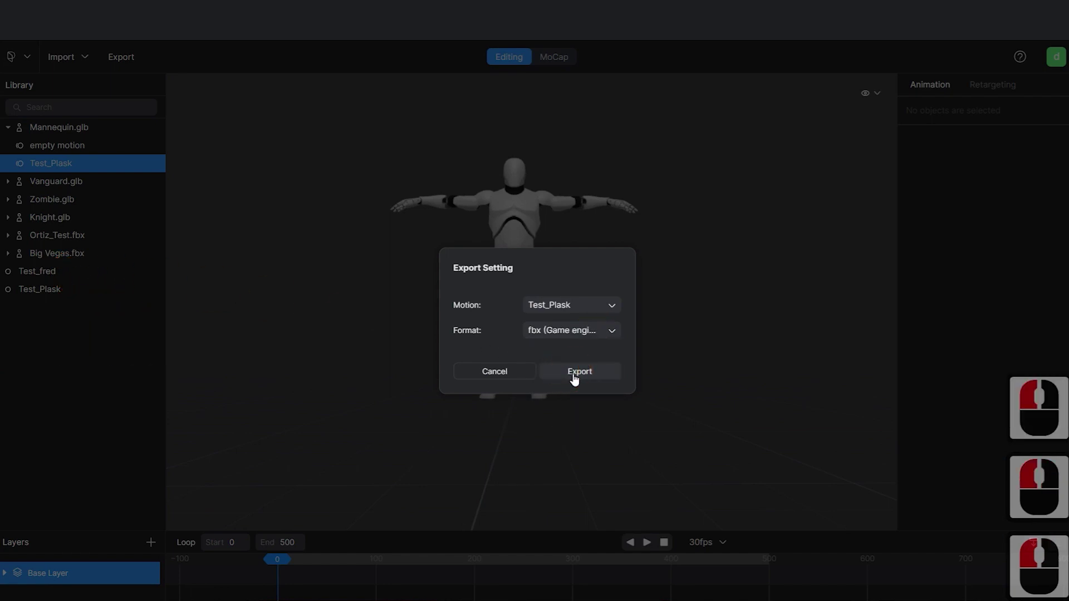
{"action": "left_click", "coordinate": [572, 374]}
{"action": "left_click", "coordinate": [654, 549]}
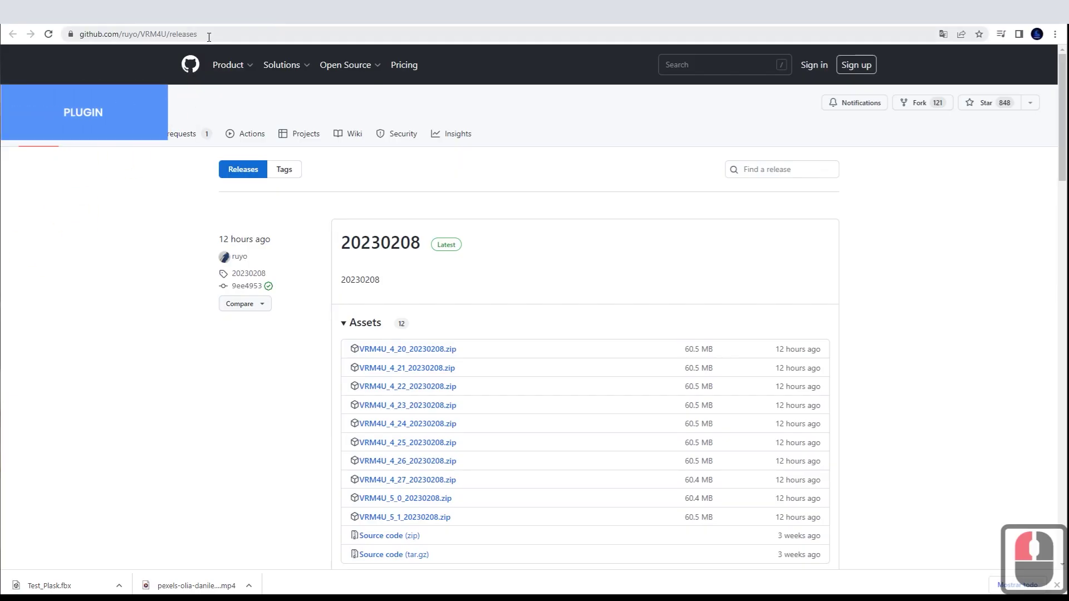
From the VRM4U GitHub releases, download VRM4U_5_1_20230208.zip and copy its VRM4U folder into UE_5.1's Engine Plugins folder
{"action": "left_click_drag", "start_coordinate": [209, 37], "coordinate": [77, 36]}
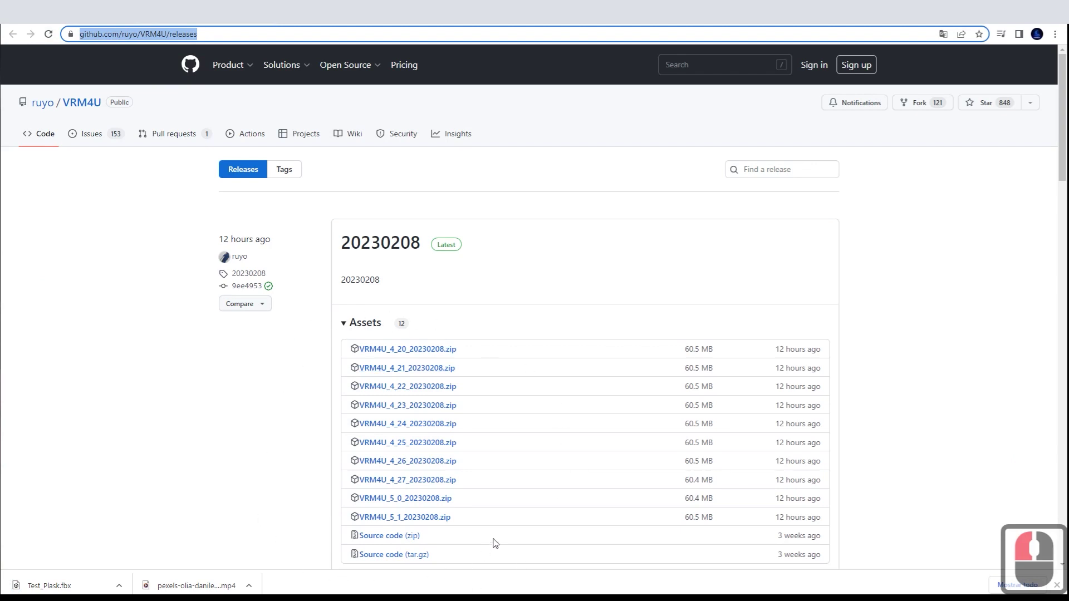
{"action": "left_click", "coordinate": [438, 518]}
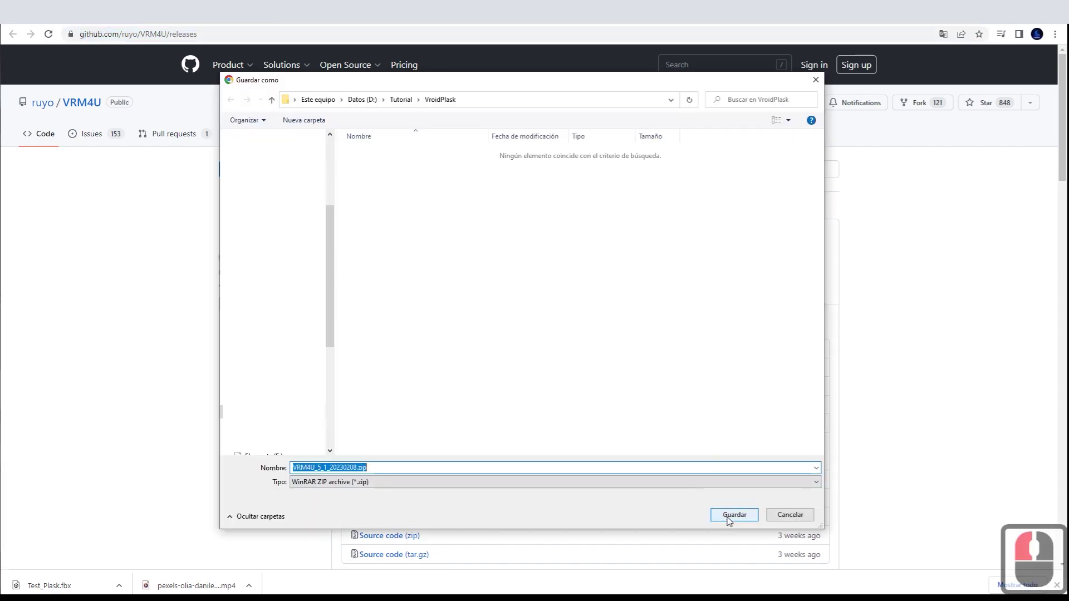
{"action": "left_click", "coordinate": [733, 515]}
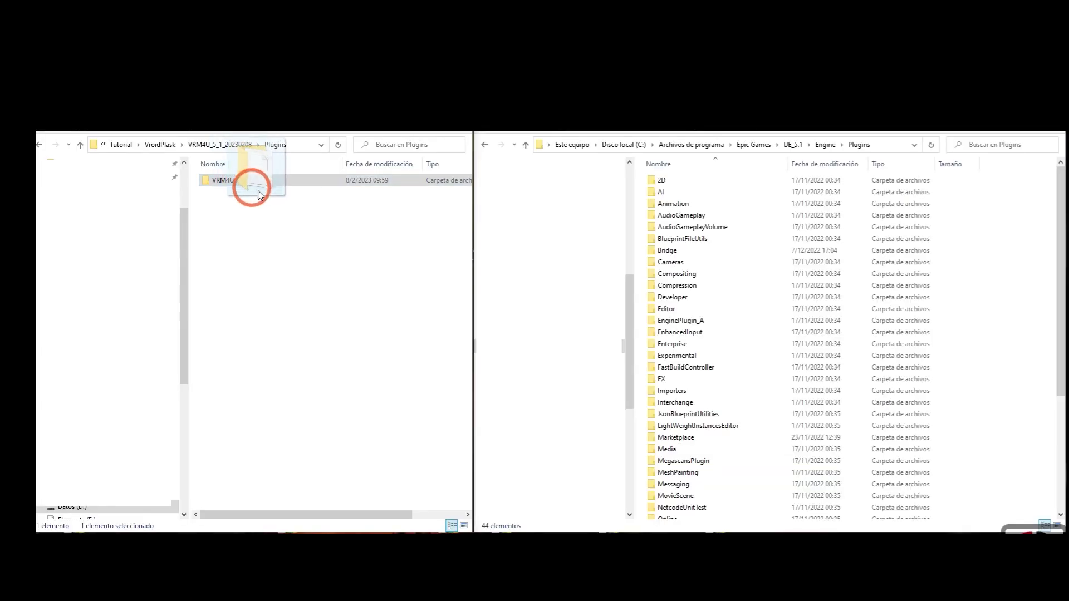
{"action": "left_click_drag", "start_coordinate": [250, 186], "coordinate": [1052, 280]}
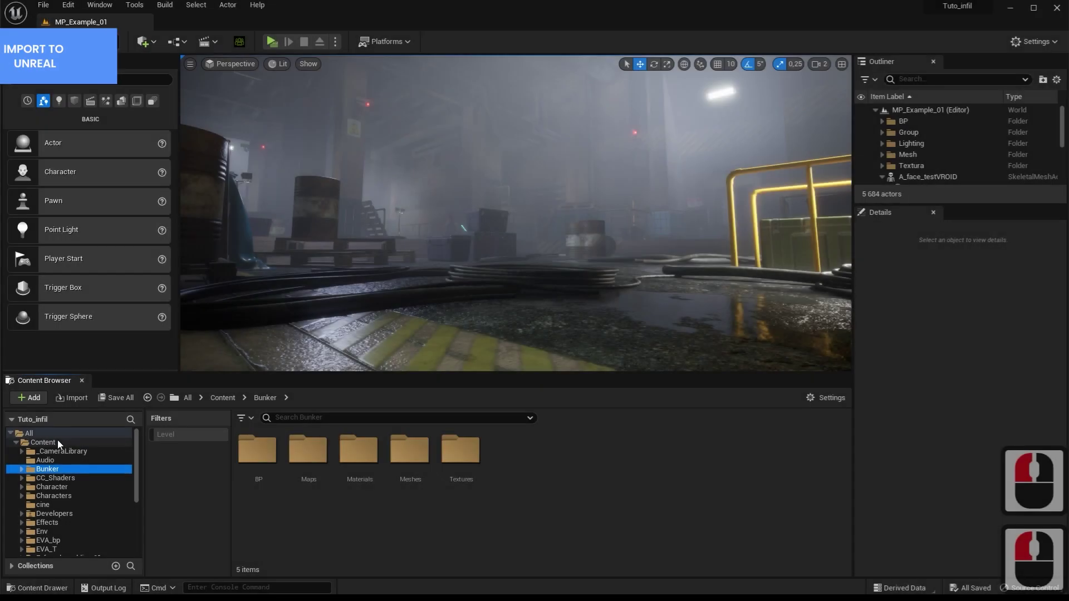
Switch to the Unreal Editor and create a folder named Plask under Content
{"action": "right_click", "coordinate": [56, 442]}
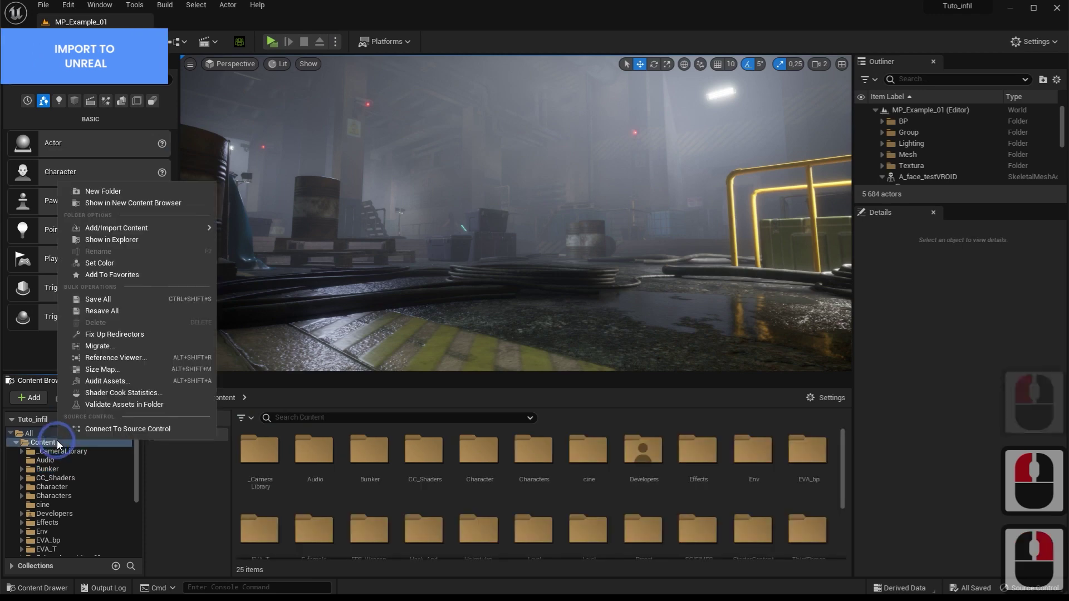
{"action": "left_click", "coordinate": [120, 191]}
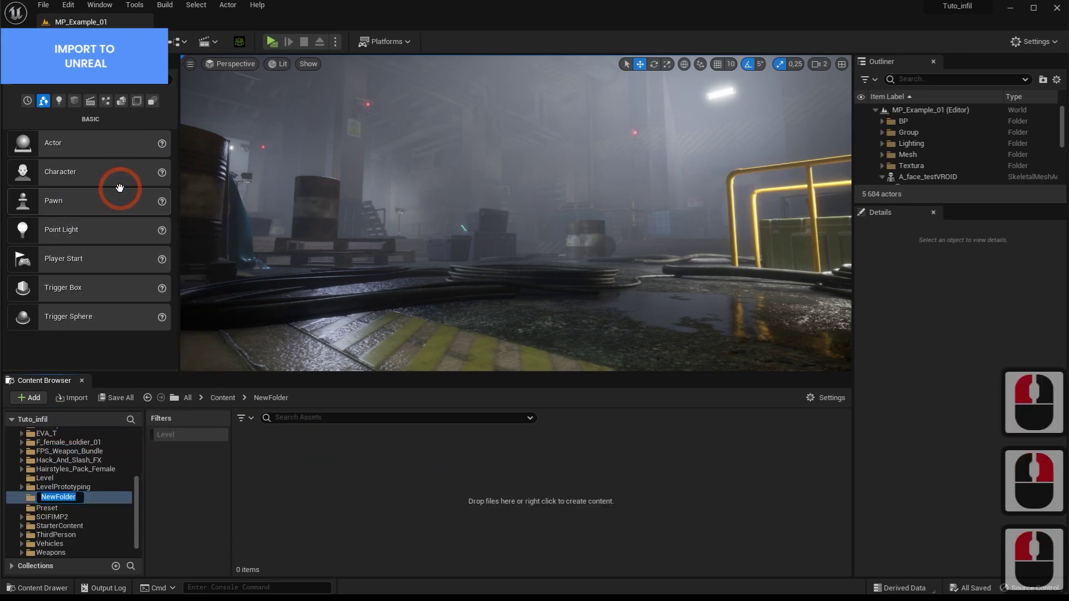
{"action": "type", "text": "Plask"}
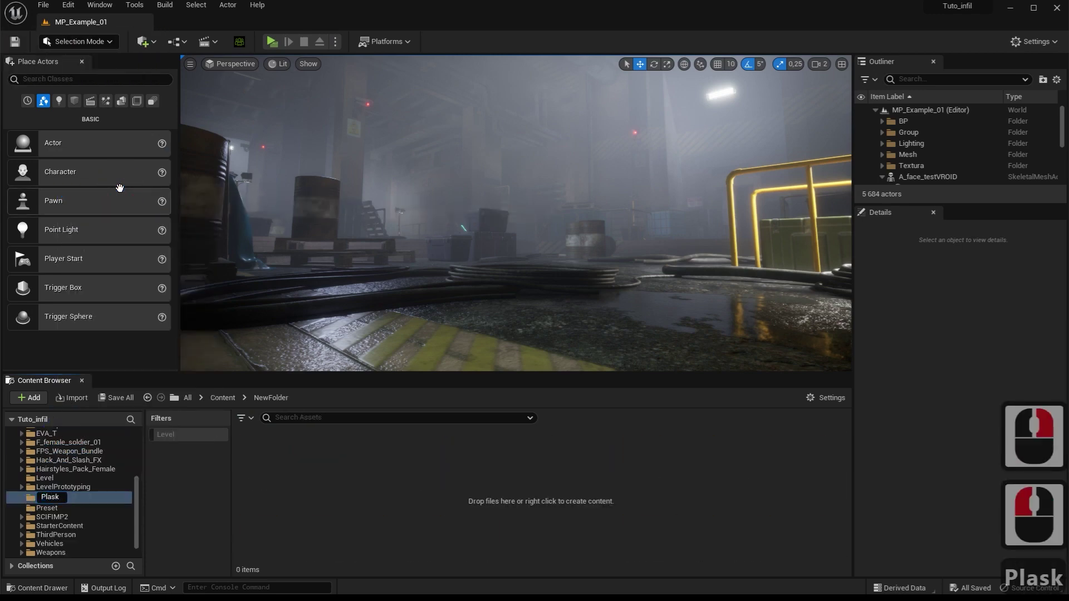
{"action": "key", "text": "Return"}
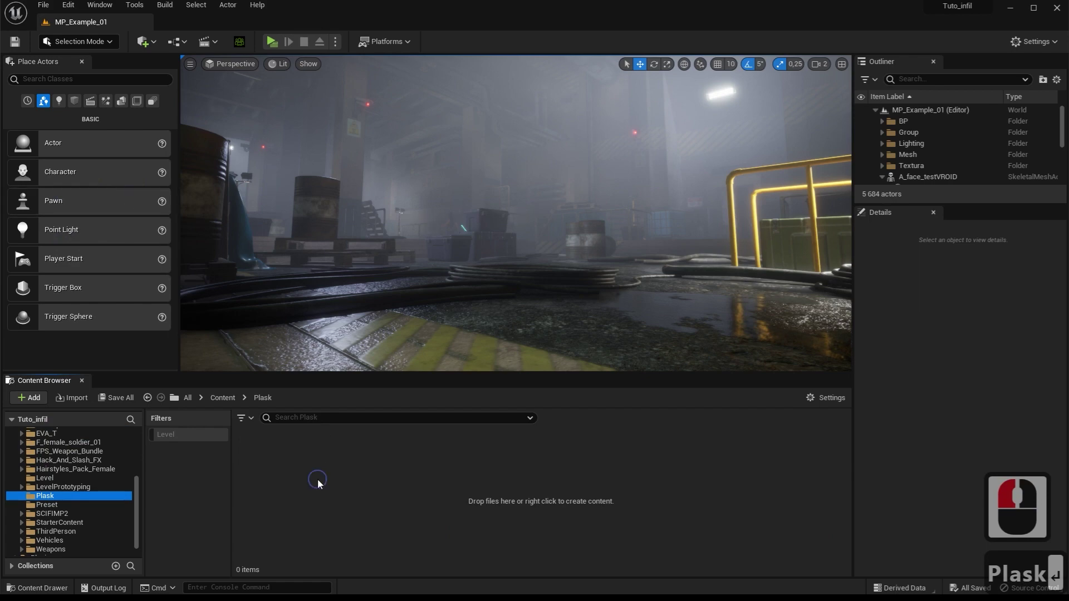
Import Test_Plask.fbx with its skeletal mesh and animation into the Plask folder, using the default FBX options
{"action": "right_click", "coordinate": [318, 479]}
{"action": "left_click", "coordinate": [391, 99]}
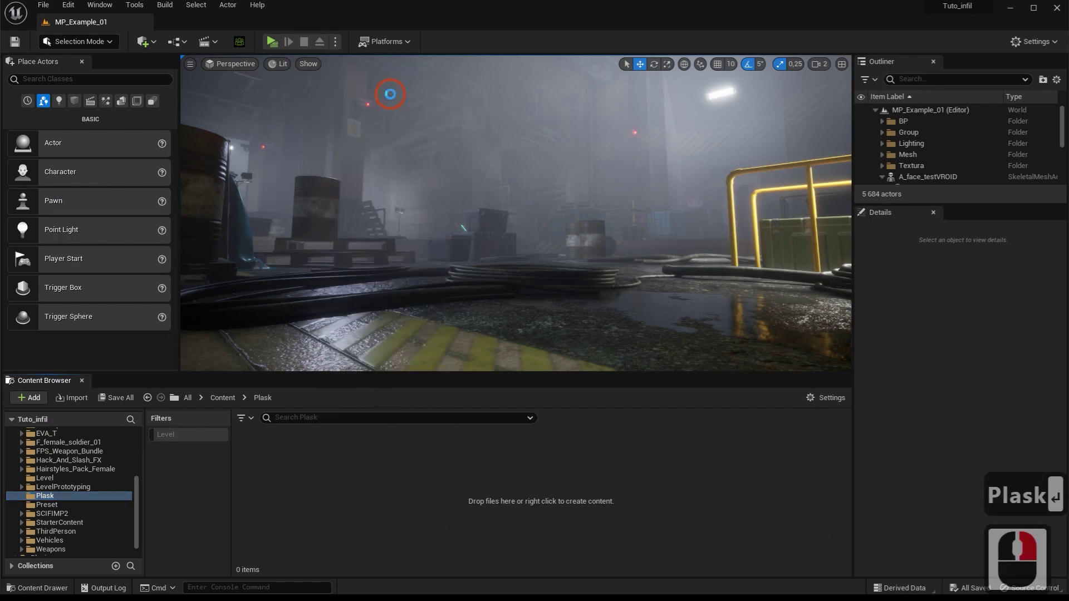
{"action": "left_click", "coordinate": [355, 144]}
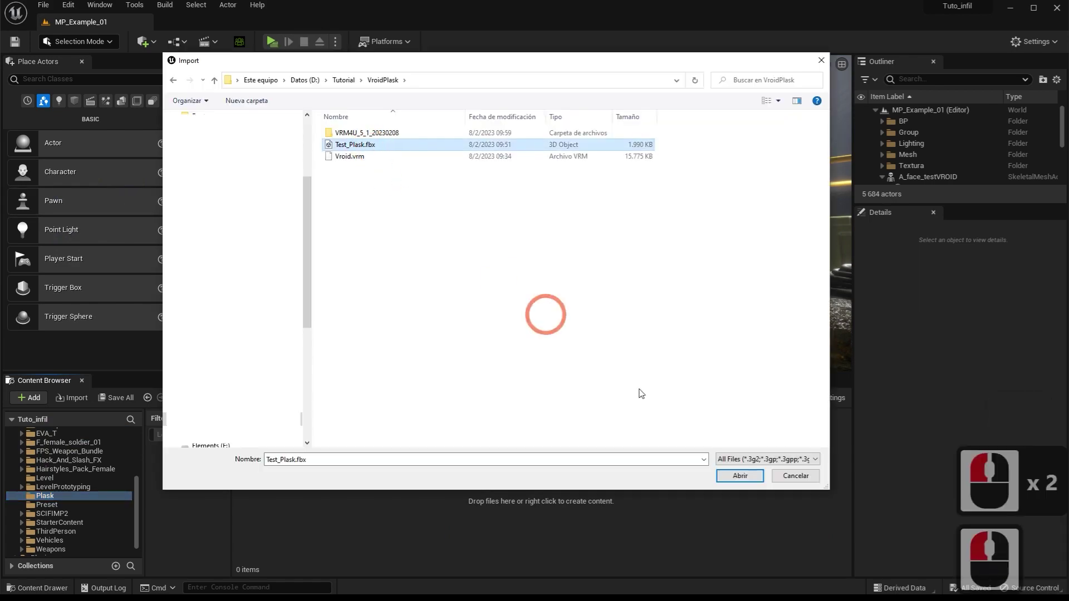
{"action": "left_click", "coordinate": [740, 475]}
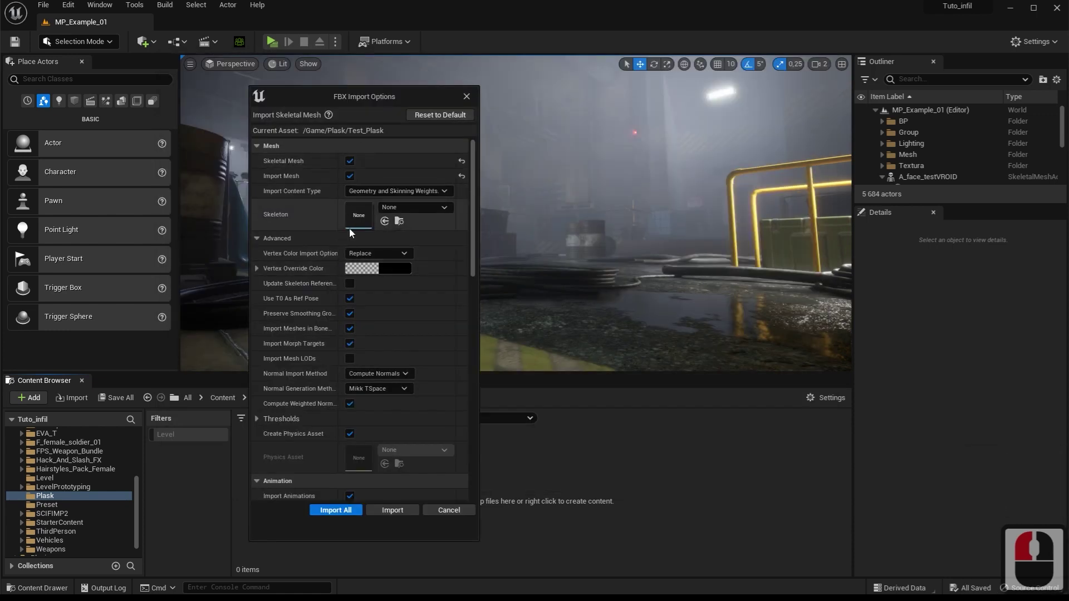
{"action": "left_click_drag", "start_coordinate": [472, 258], "coordinate": [481, 348]}
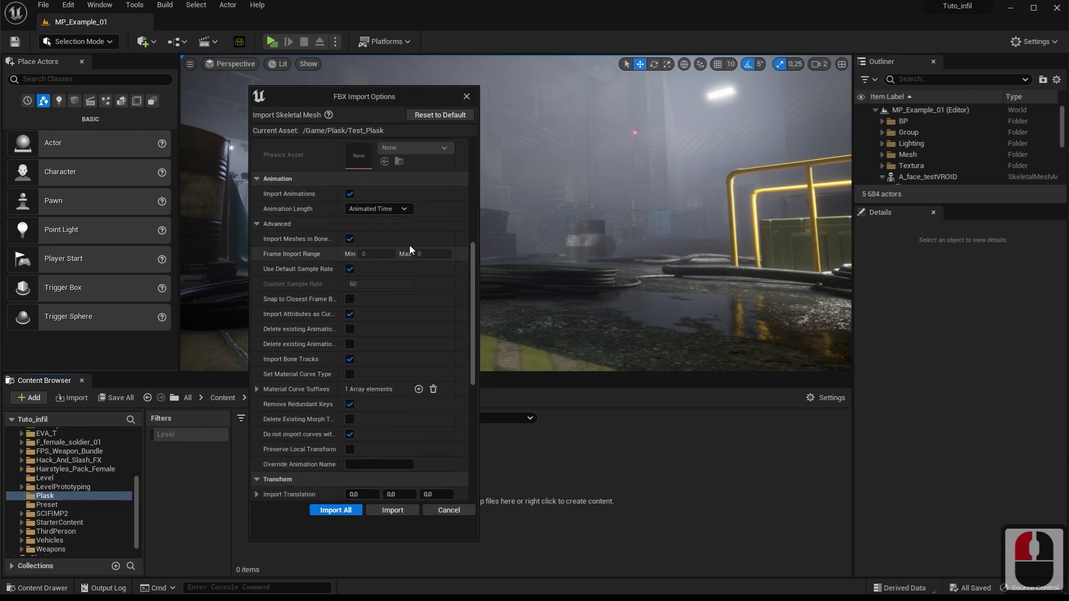
{"action": "left_click_drag", "start_coordinate": [475, 316], "coordinate": [469, 325]}
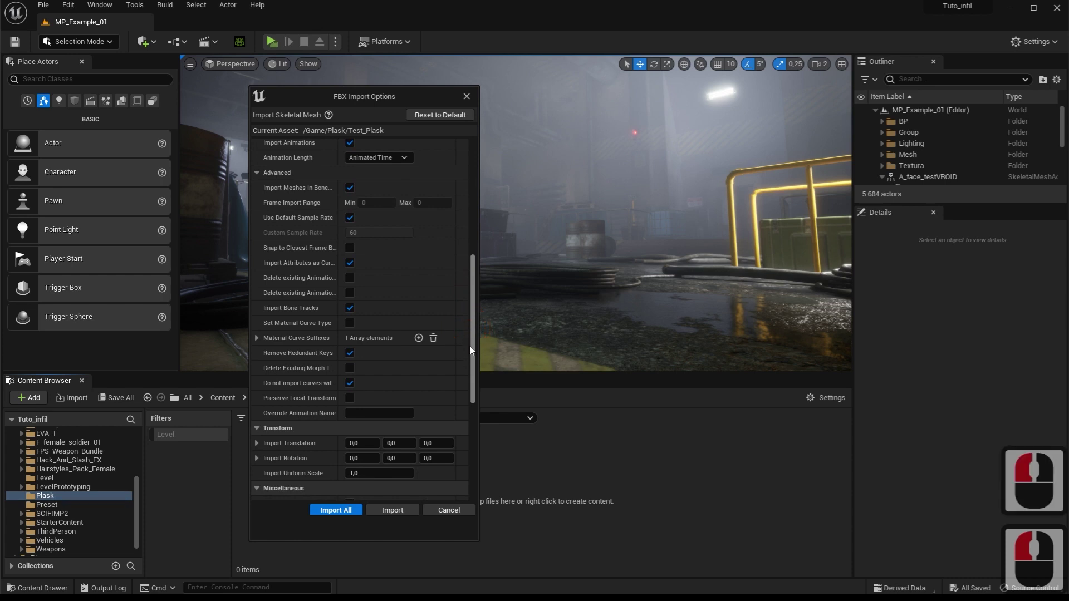
{"action": "left_click_drag", "start_coordinate": [475, 362], "coordinate": [467, 450]}
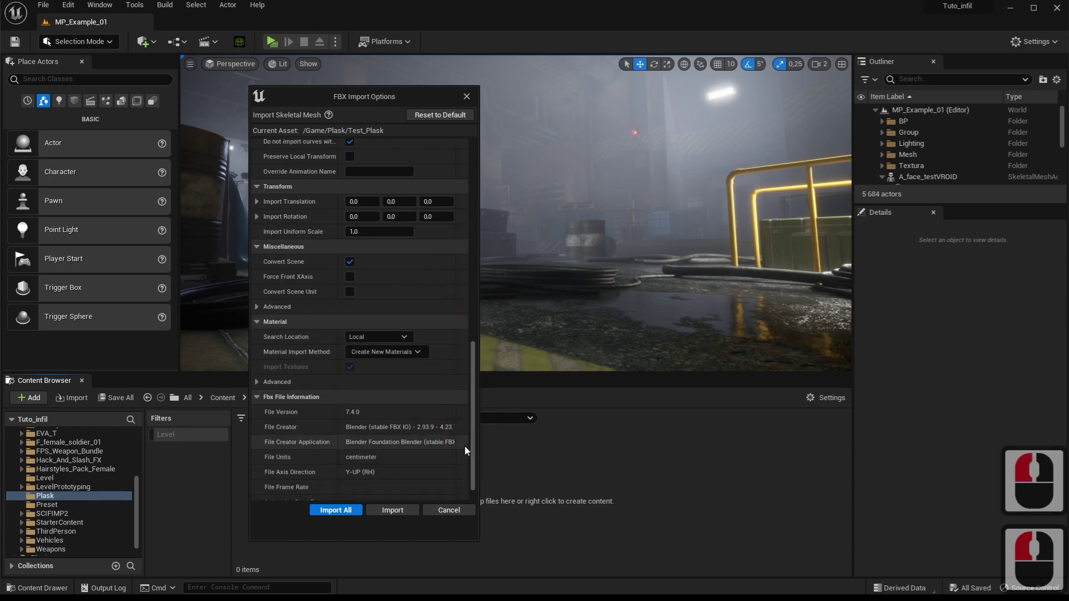
{"action": "left_click", "coordinate": [336, 511]}
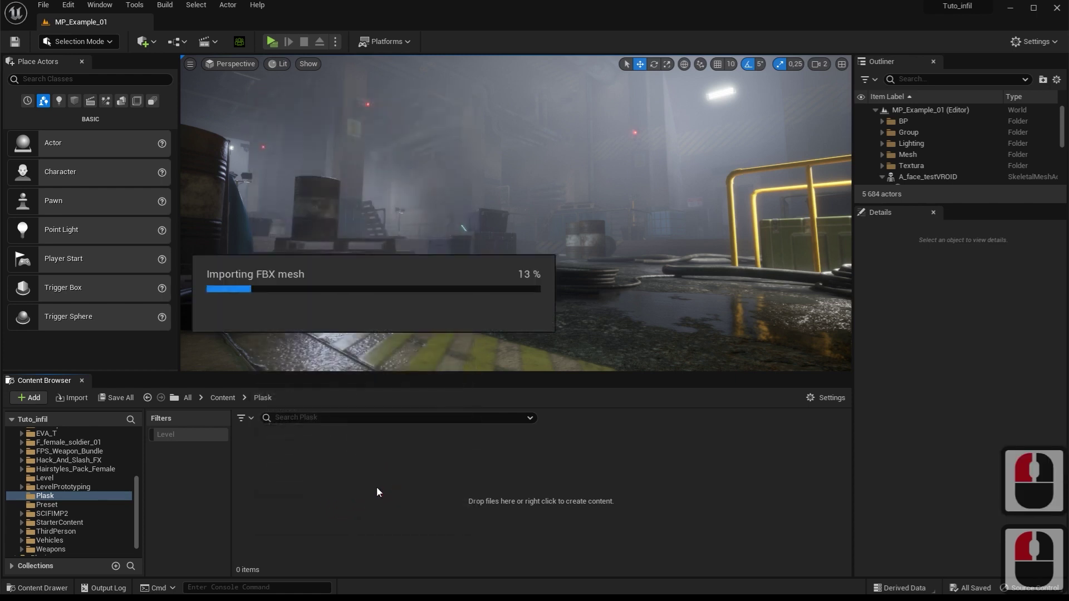
{"action": "left_click", "coordinate": [405, 532]}
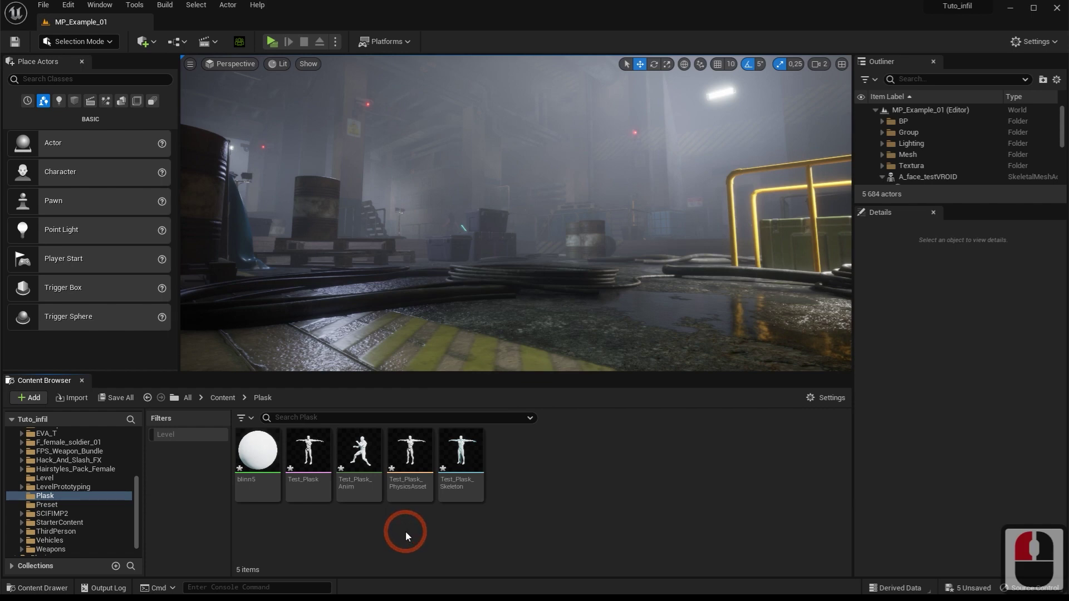
Create an IK Rig in the Plask folder for the Test_Plask skeletal mesh and name it IK_Plask
{"action": "right_click", "coordinate": [555, 454]}
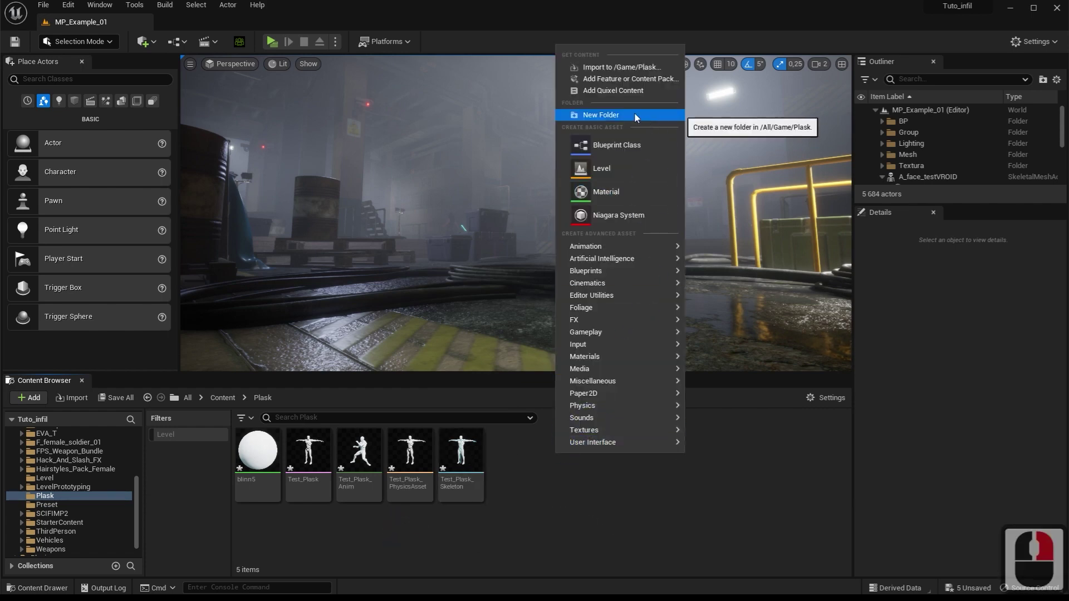
{"action": "mouse_move", "coordinate": [619, 251]}
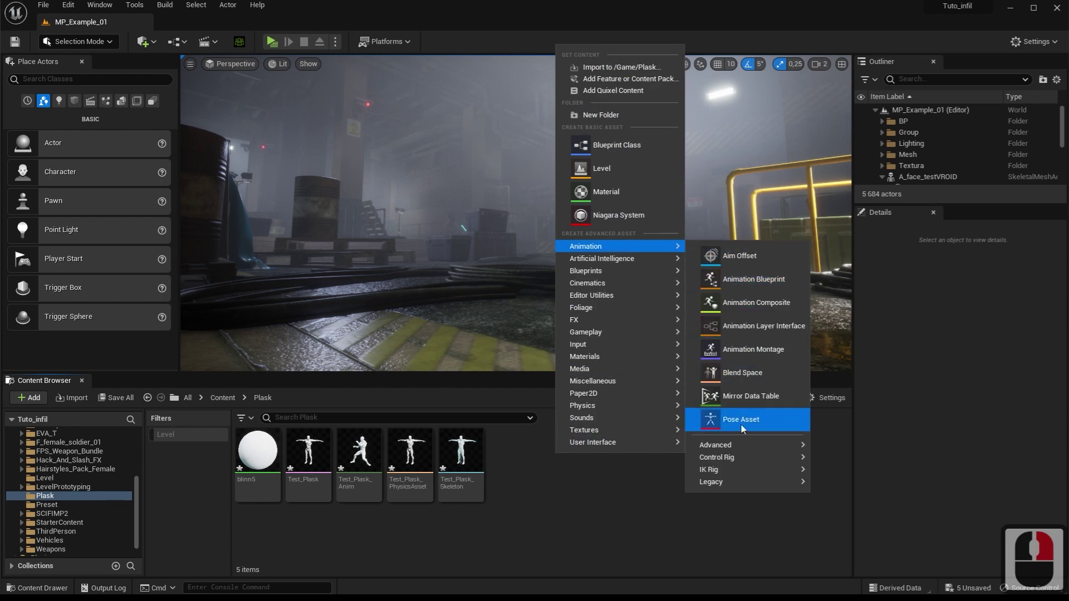
{"action": "mouse_move", "coordinate": [718, 469]}
{"action": "left_click", "coordinate": [856, 503]}
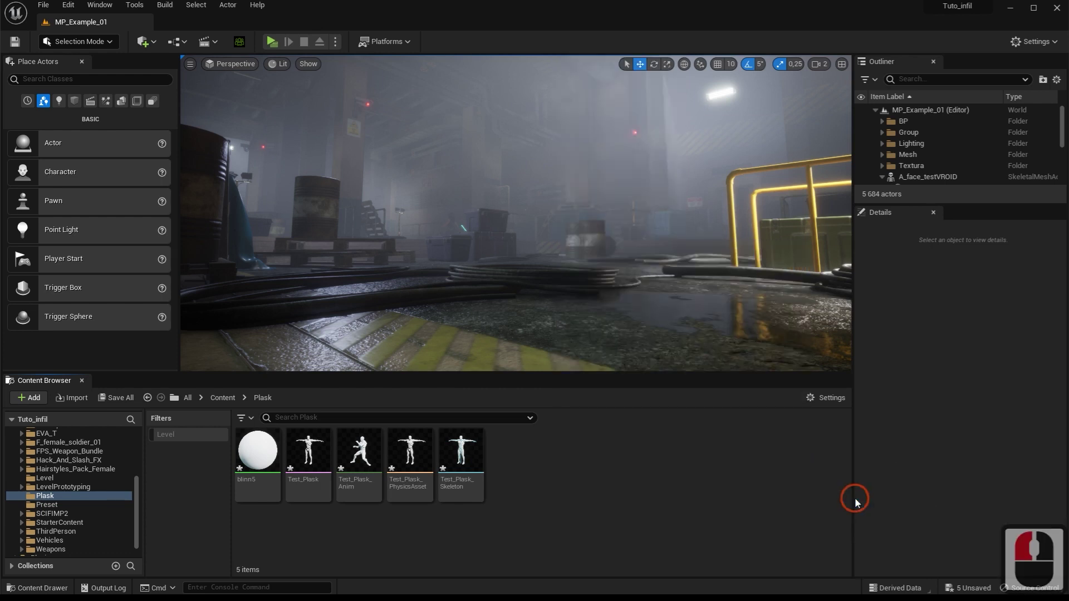
{"action": "left_click_drag", "start_coordinate": [412, 122], "coordinate": [677, 86]}
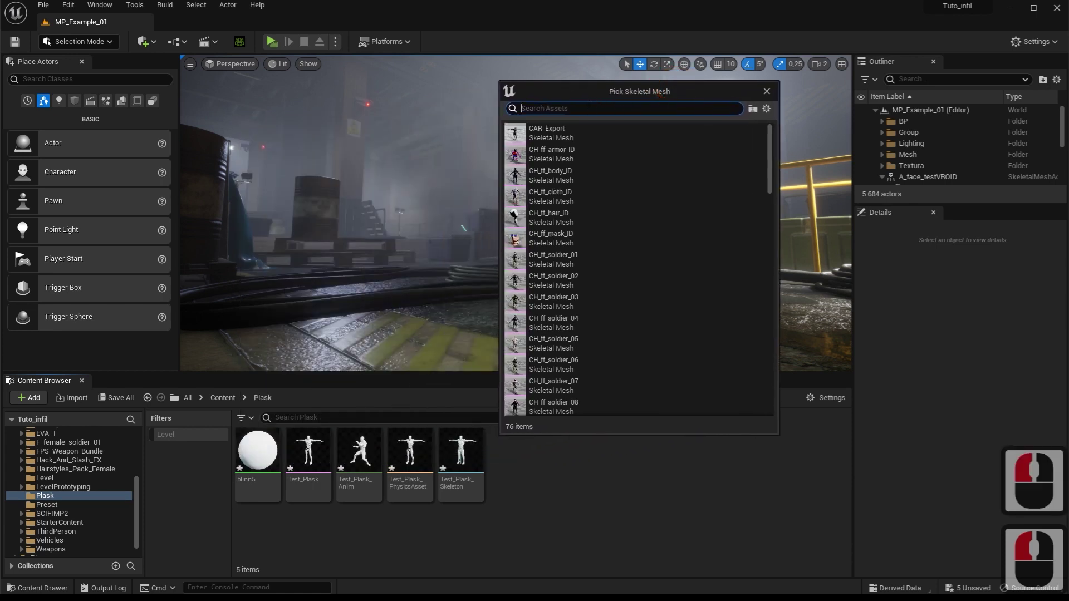
{"action": "type", "text": "plask"}
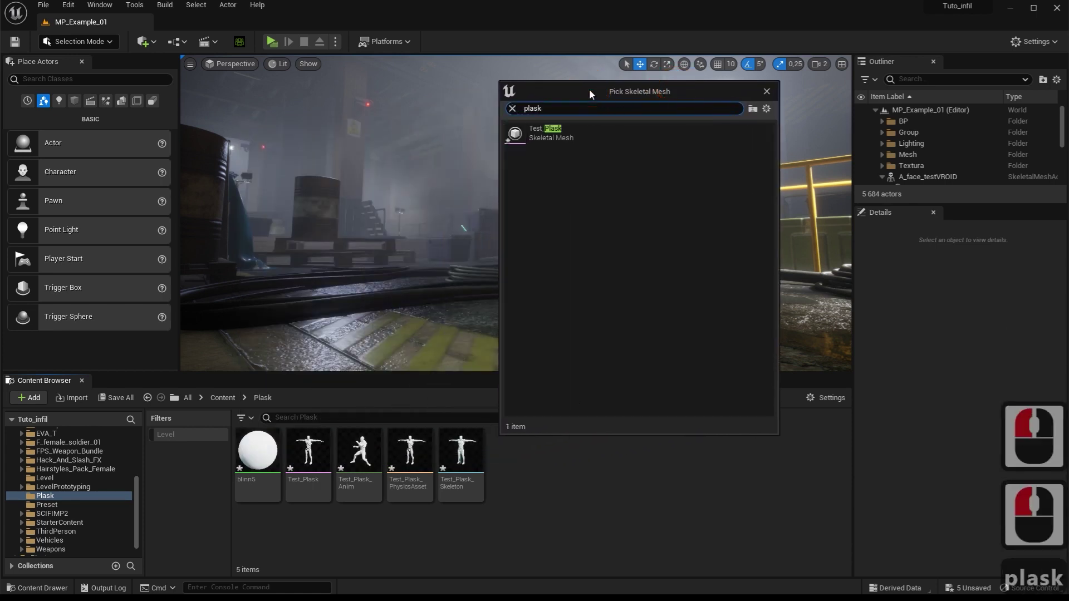
{"action": "left_click", "coordinate": [551, 132]}
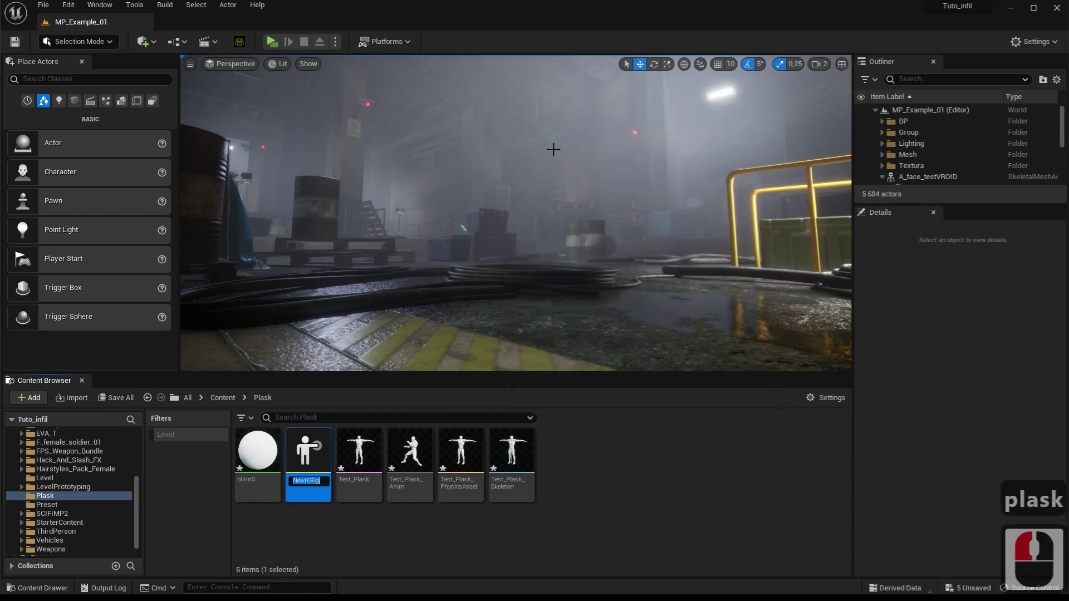
{"action": "type", "text": "IK_"}
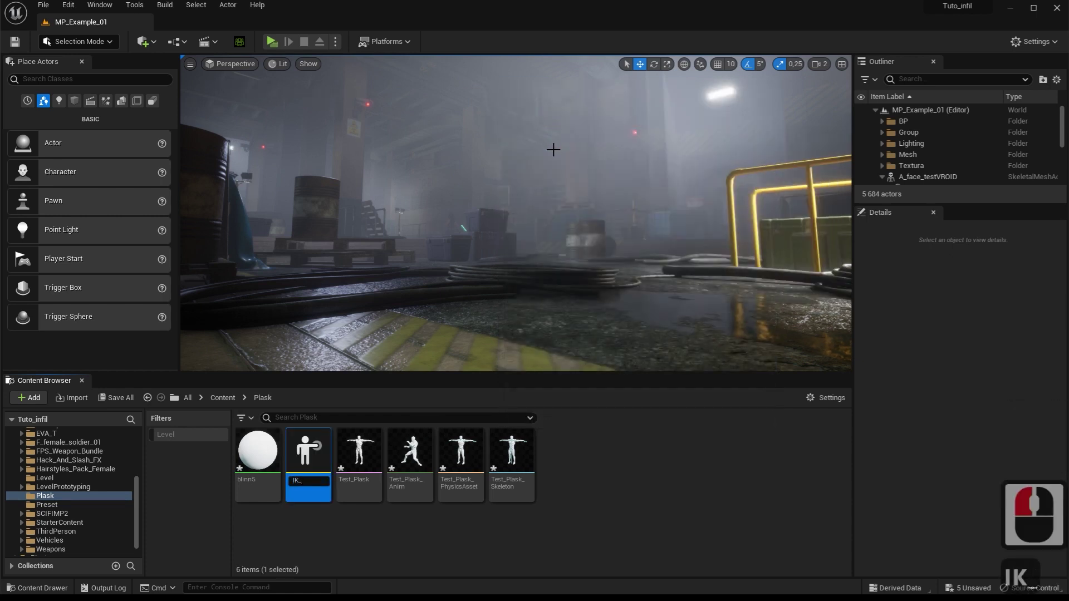
{"action": "type", "text": "Plask"}
{"action": "key", "text": "Return"}
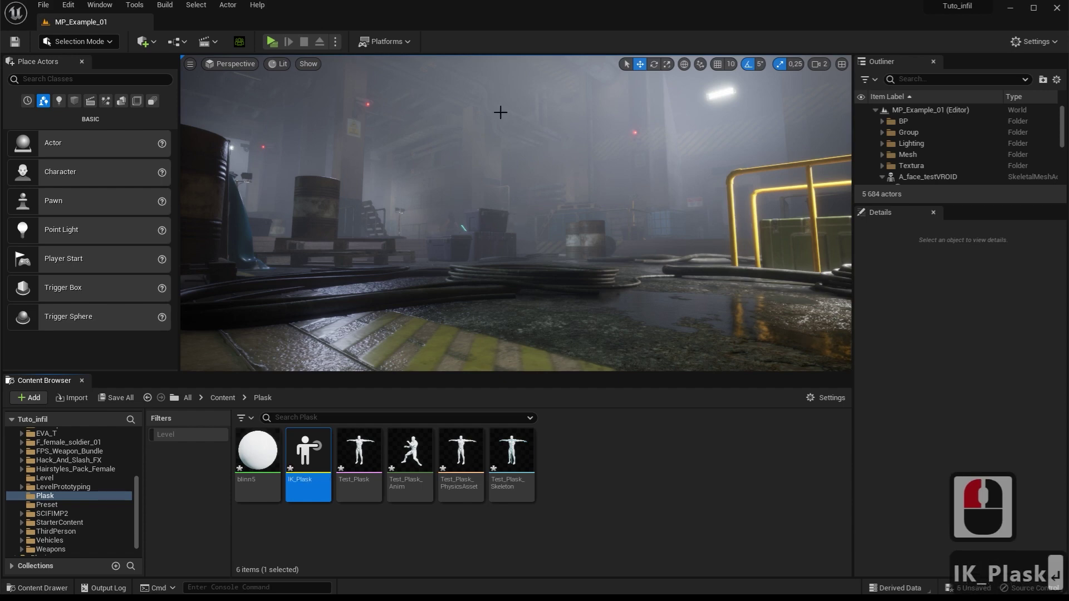
Open the IK_Plask rig and set the hips bone as the retarget root
{"action": "double_click", "coordinate": [306, 448]}
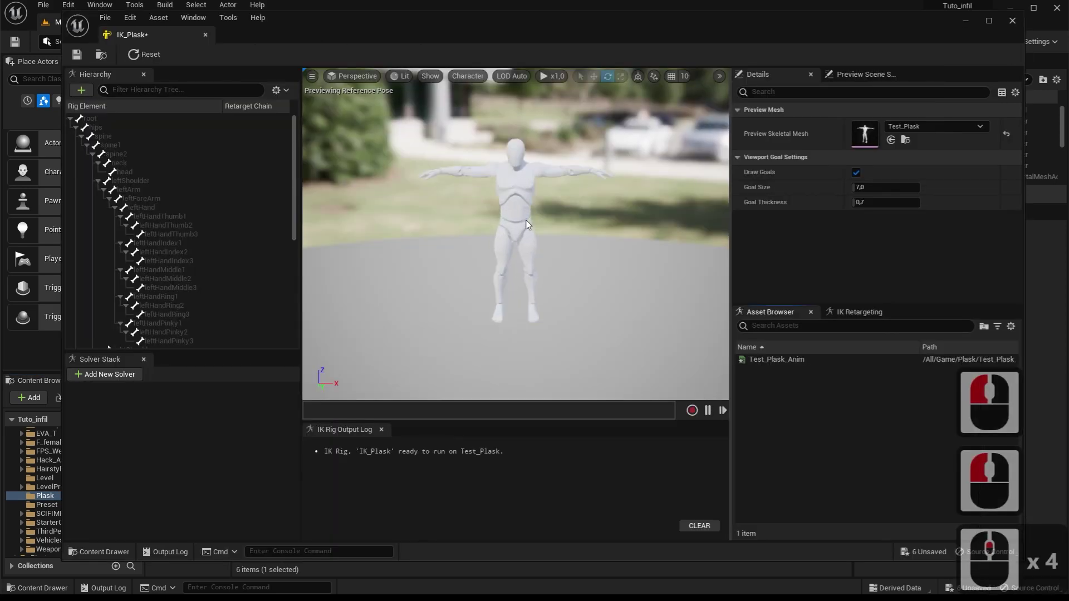
{"action": "right_click", "coordinate": [100, 126]}
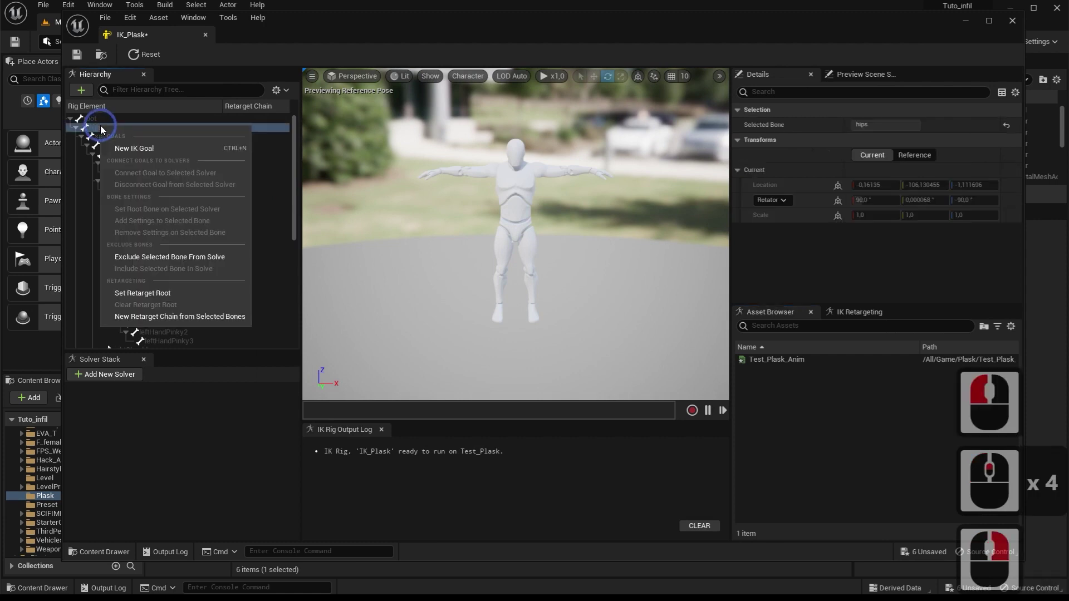
{"action": "left_click", "coordinate": [159, 289]}
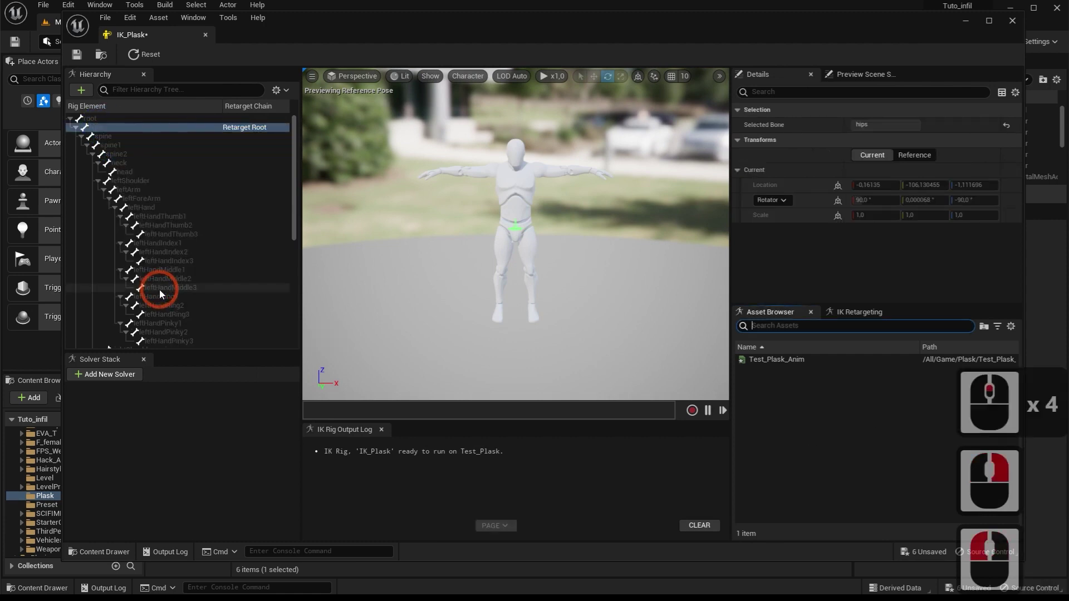
Select the spine, spine1 and spine2 bones together as the members of the Spine retarget chain
{"action": "left_click", "coordinate": [108, 136]}
{"action": "left_click", "coordinate": [114, 146], "text": "ctrl"}
{"action": "left_click", "coordinate": [123, 155], "text": "ctrl"}
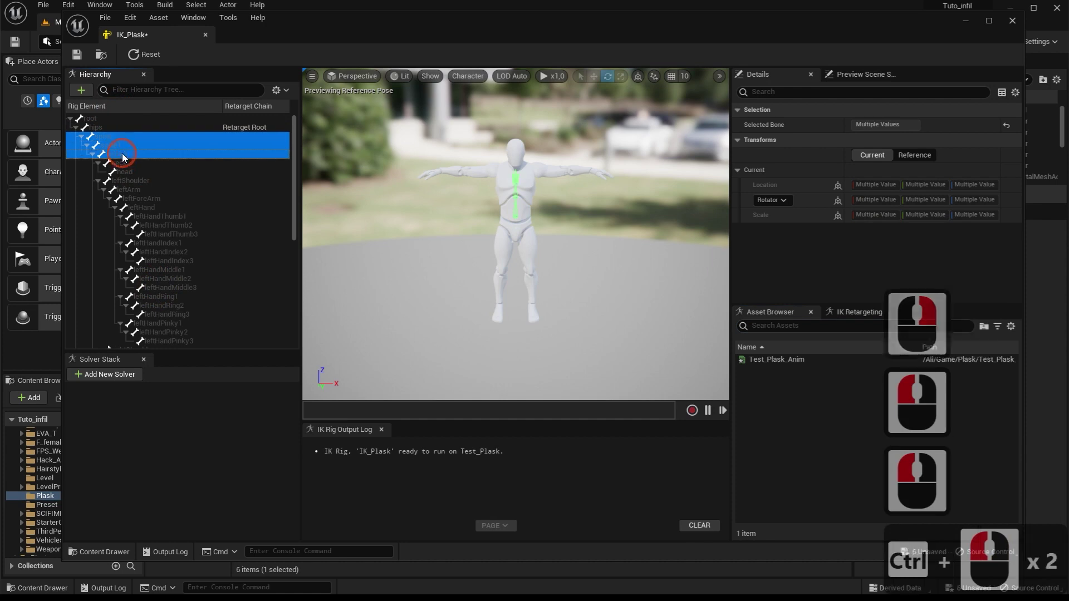
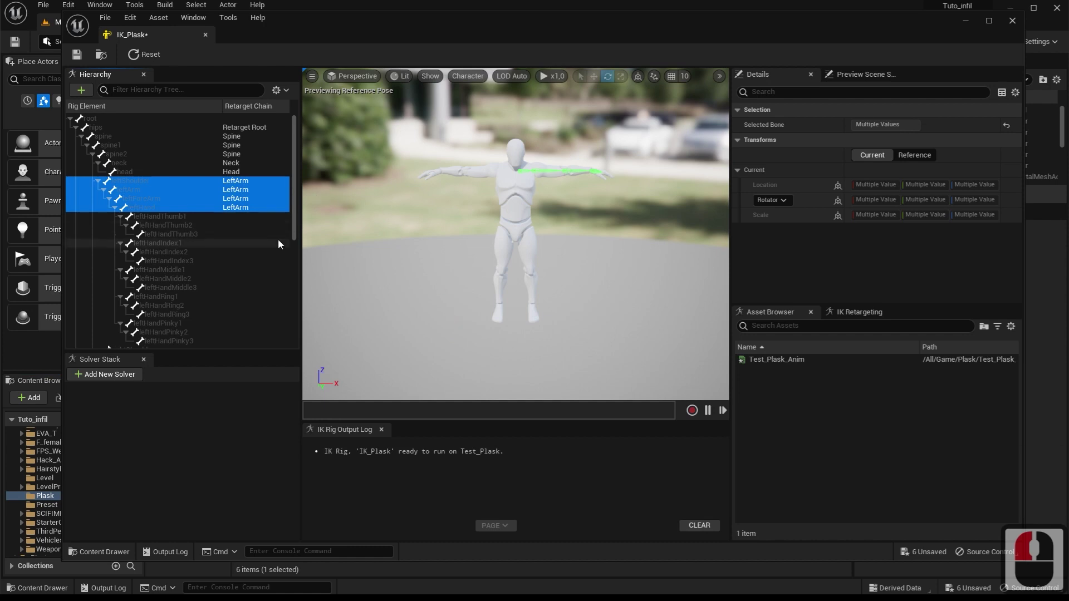
Create a retarget chain named RightArm from the rightShoulder bone through rightHand, without an IK goal
{"action": "left_click_drag", "start_coordinate": [297, 231], "coordinate": [295, 294]}
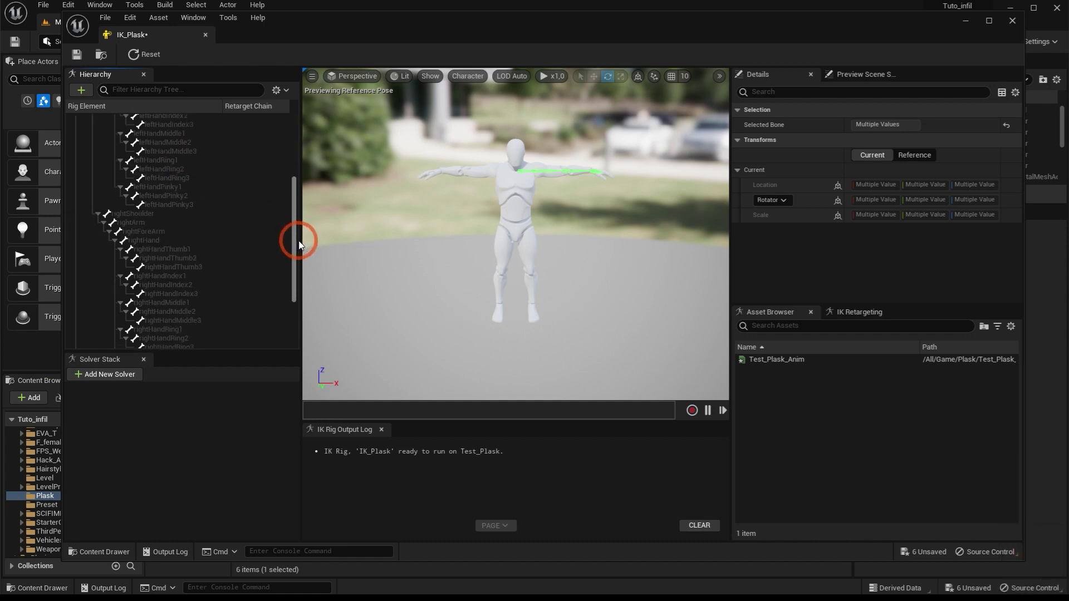
{"action": "left_click", "coordinate": [124, 215]}
{"action": "left_click", "coordinate": [142, 223], "text": "ctrl"}
{"action": "left_click", "coordinate": [150, 232], "text": "ctrl"}
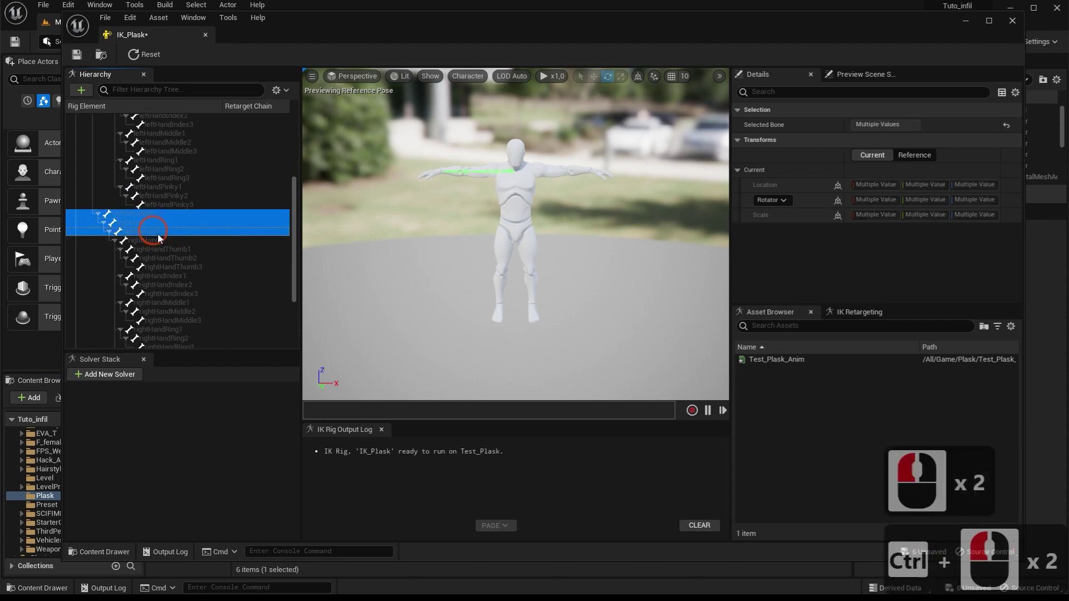
{"action": "left_click", "coordinate": [159, 240], "text": "ctrl"}
{"action": "right_click", "coordinate": [160, 238]}
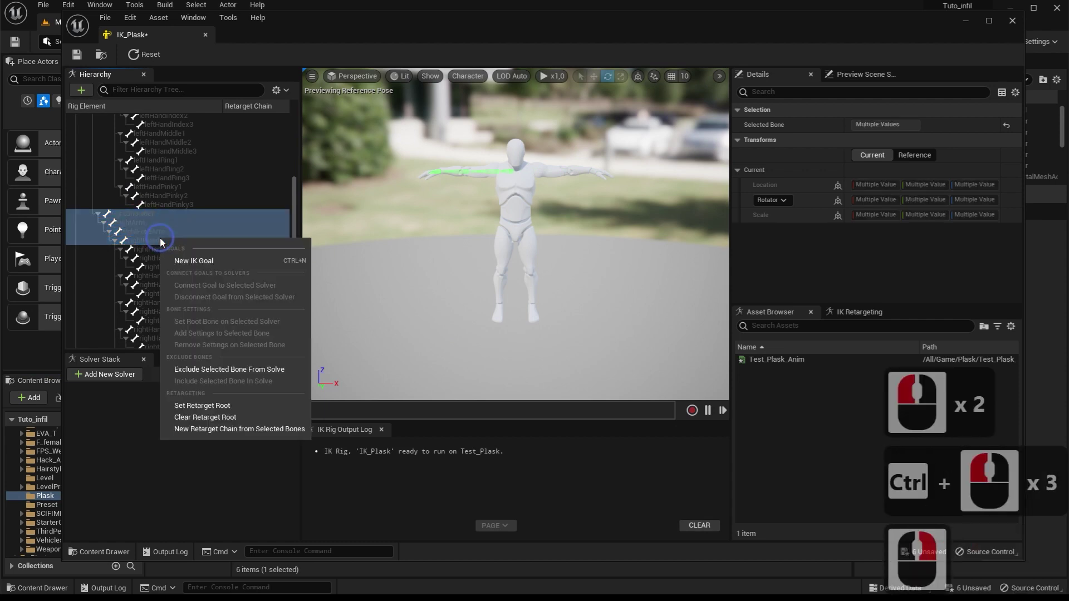
{"action": "left_click", "coordinate": [284, 430]}
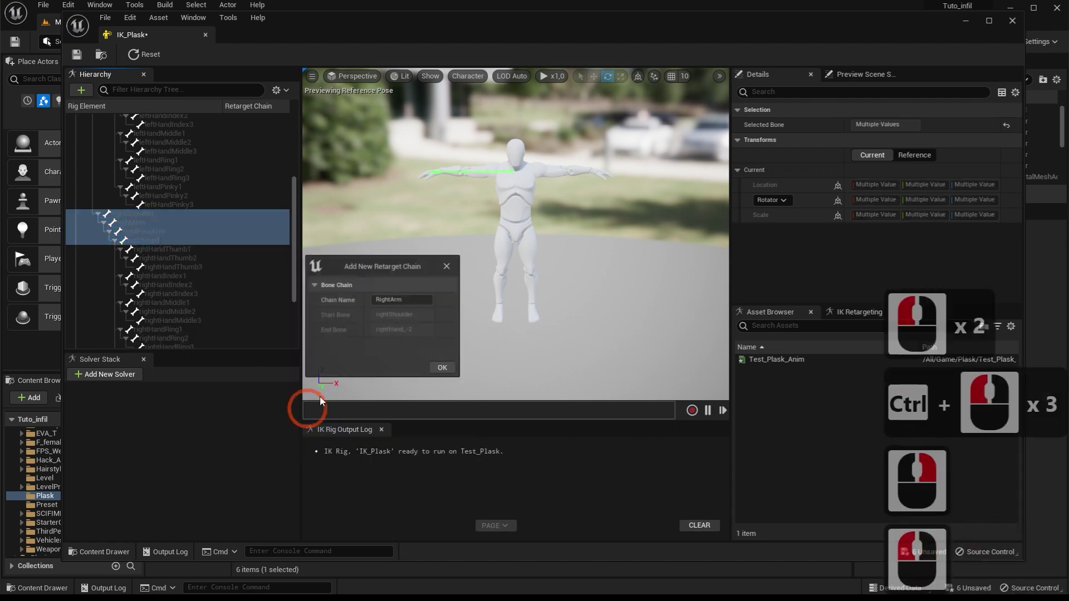
{"action": "left_click", "coordinate": [442, 368]}
{"action": "left_click", "coordinate": [443, 321]}
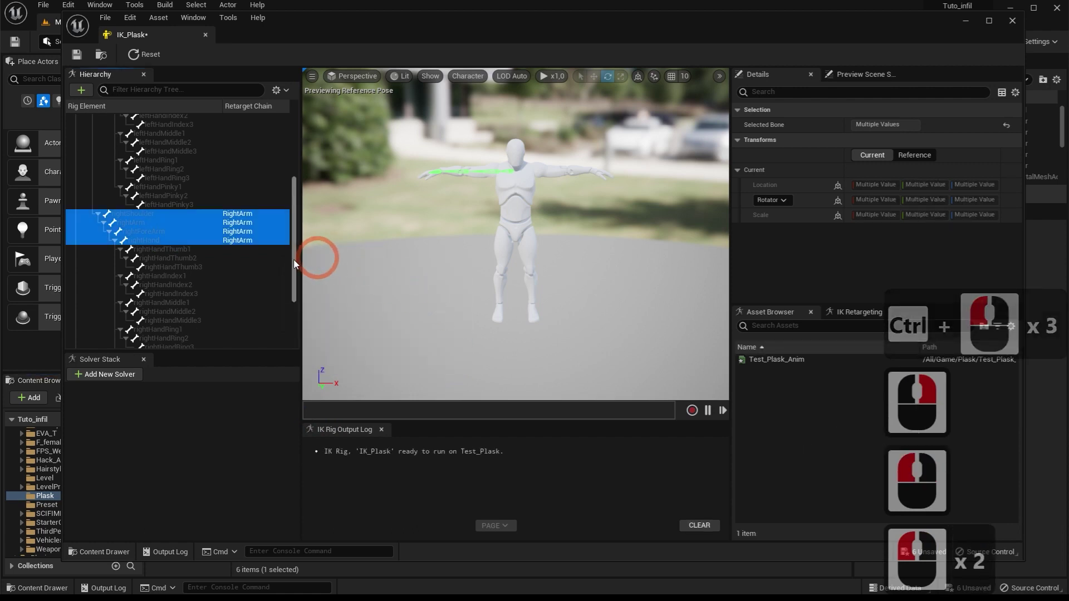
Create a retarget chain named LeftLeg from the leftUpLeg bone through leftFoot, without an IK goal
{"action": "left_click_drag", "start_coordinate": [293, 282], "coordinate": [297, 337]}
{"action": "left_click", "coordinate": [122, 283]}
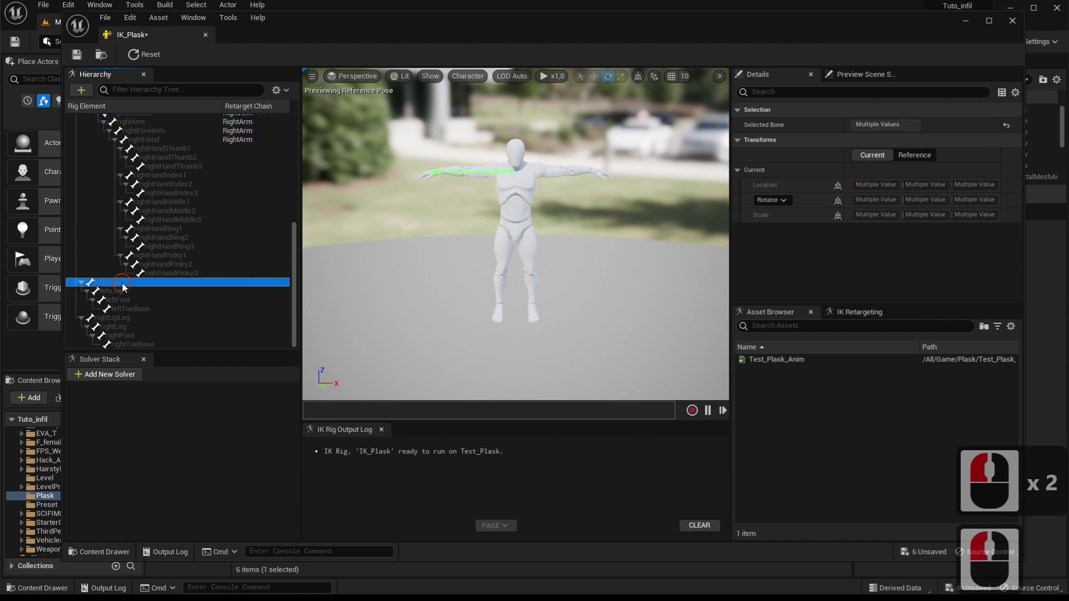
{"action": "left_click", "coordinate": [123, 292], "text": "ctrl"}
{"action": "left_click", "coordinate": [126, 299], "text": "ctrl"}
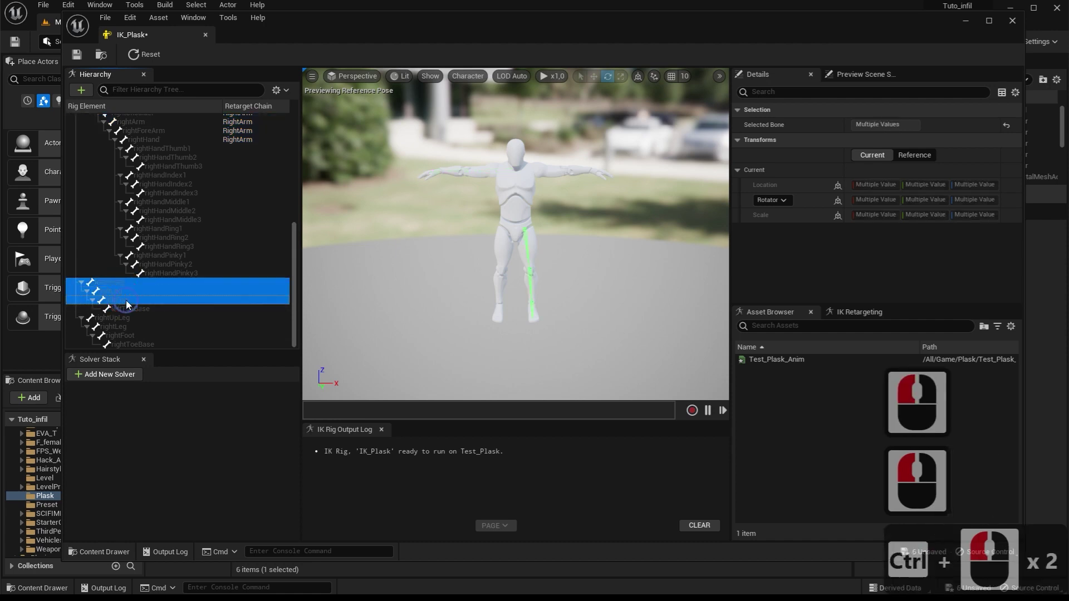
{"action": "right_click", "coordinate": [126, 300]}
{"action": "left_click", "coordinate": [206, 492]}
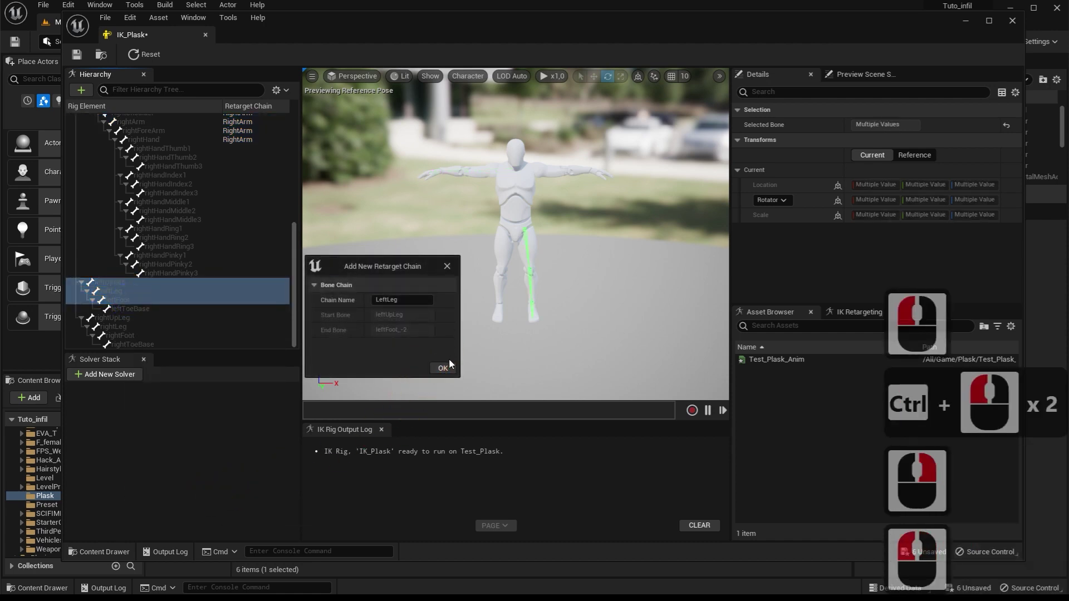
{"action": "left_click", "coordinate": [444, 367]}
{"action": "left_click", "coordinate": [437, 324]}
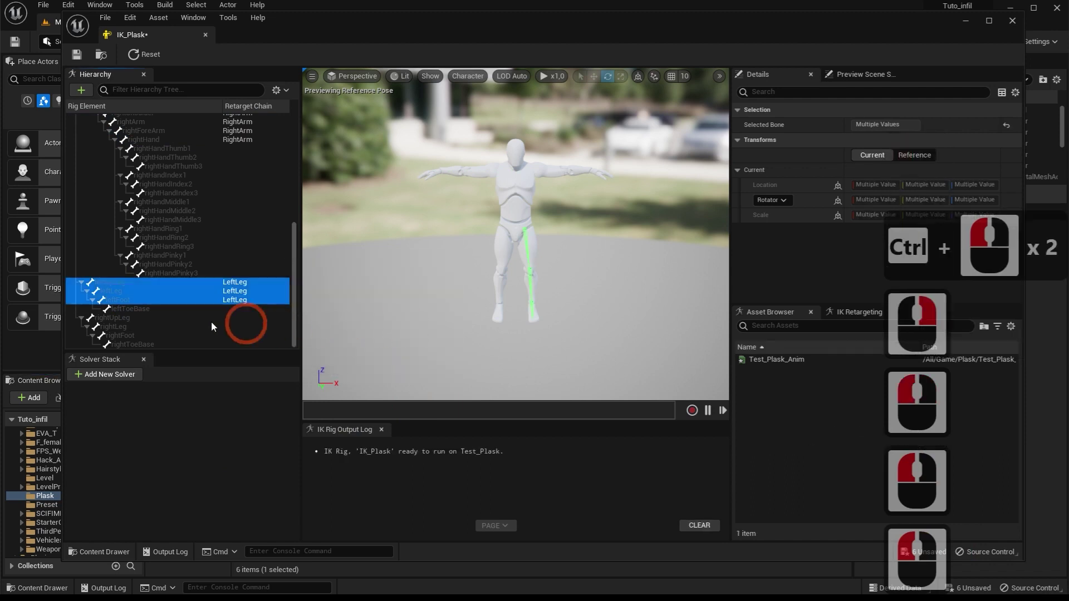
Create a retarget chain named RightLeg from the rightUpLeg bone through rightFoot, without an IK goal
{"action": "left_click", "coordinate": [124, 317]}
{"action": "left_click", "coordinate": [140, 327], "text": "ctrl"}
{"action": "left_click", "coordinate": [162, 335], "text": "ctrl"}
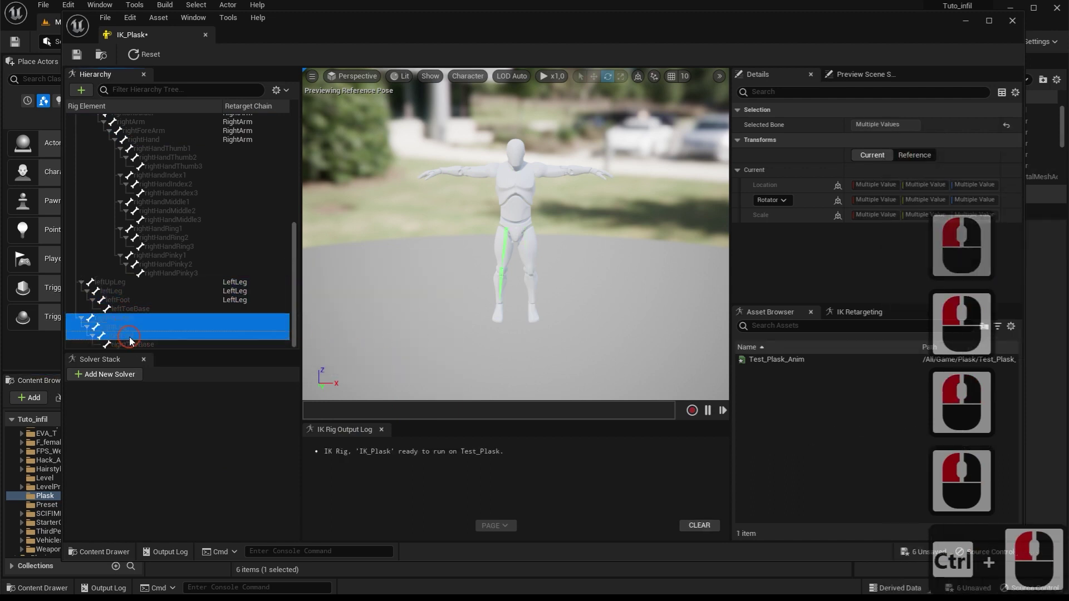
{"action": "right_click", "coordinate": [133, 333]}
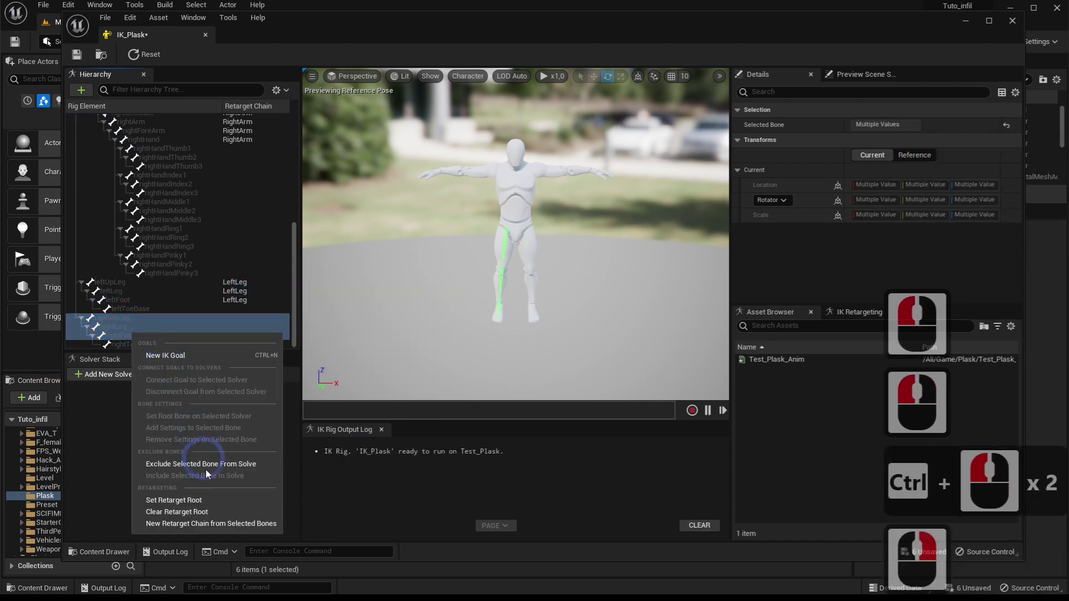
{"action": "left_click", "coordinate": [235, 517]}
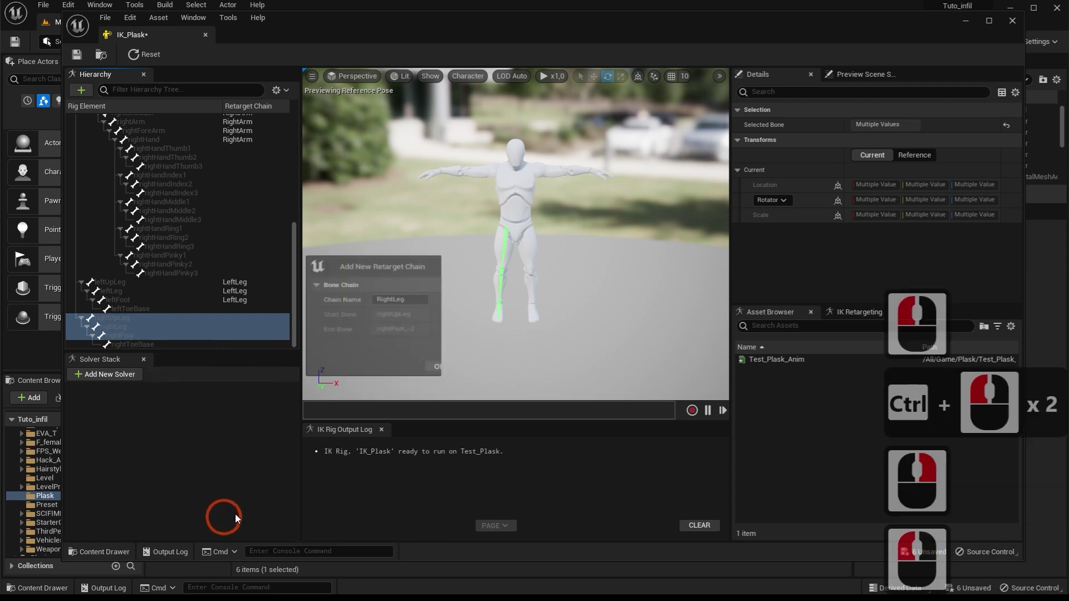
{"action": "left_click", "coordinate": [443, 369]}
{"action": "left_click", "coordinate": [445, 323]}
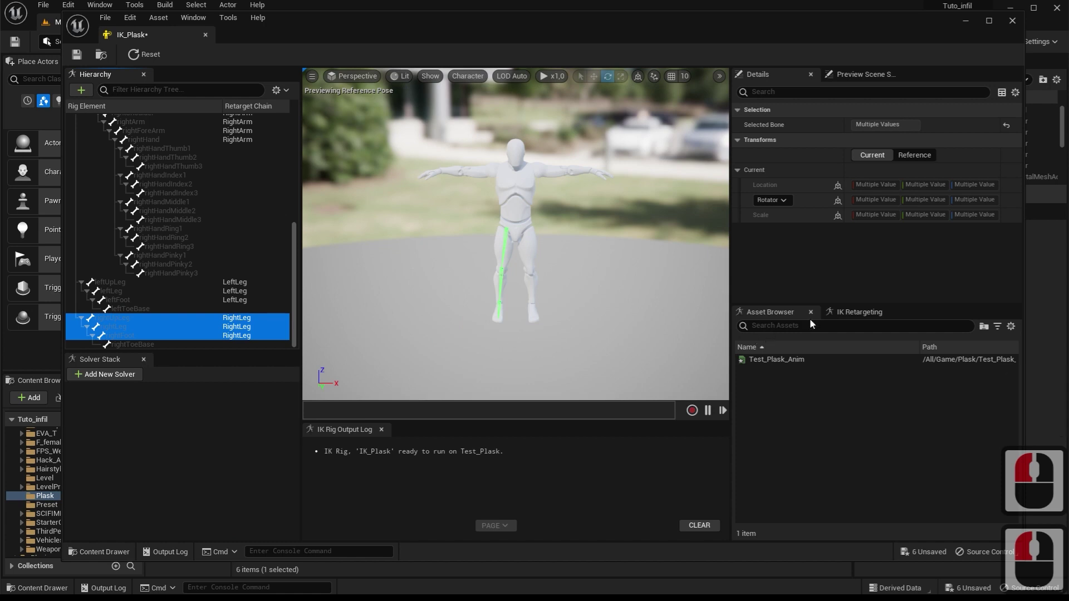
Review the rig's list of retarget chains, then save IK_Plask and close its editor
{"action": "left_click", "coordinate": [858, 313]}
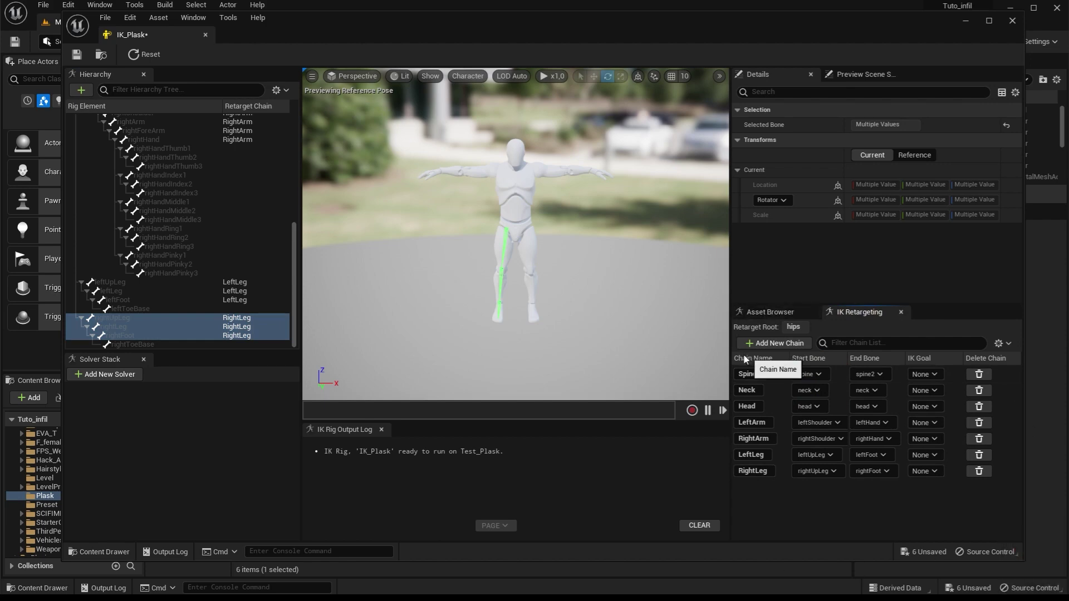
{"action": "left_click", "coordinate": [73, 55]}
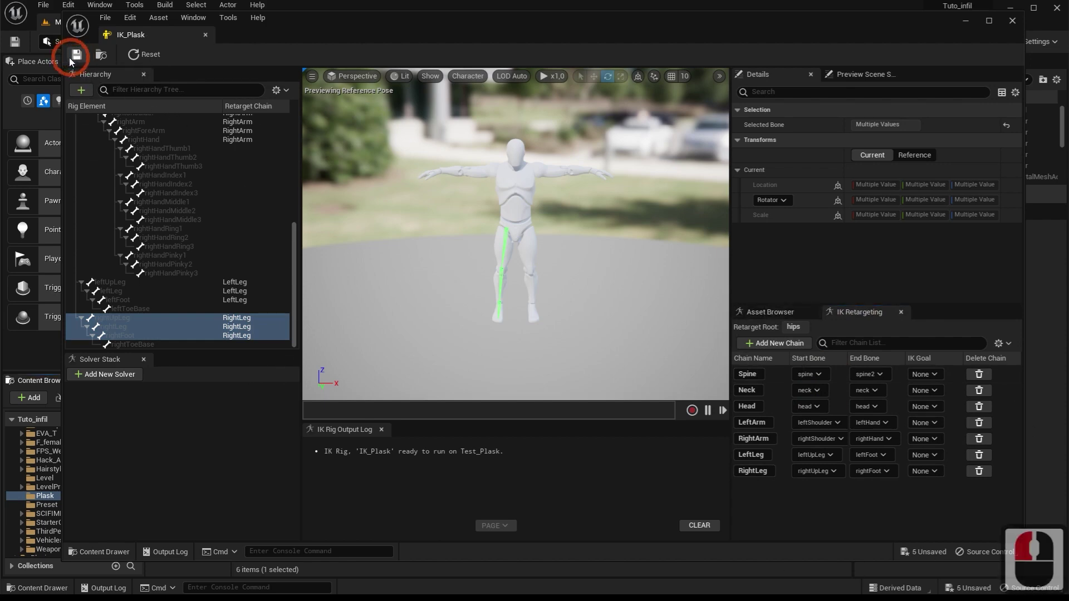
{"action": "left_click", "coordinate": [1014, 22]}
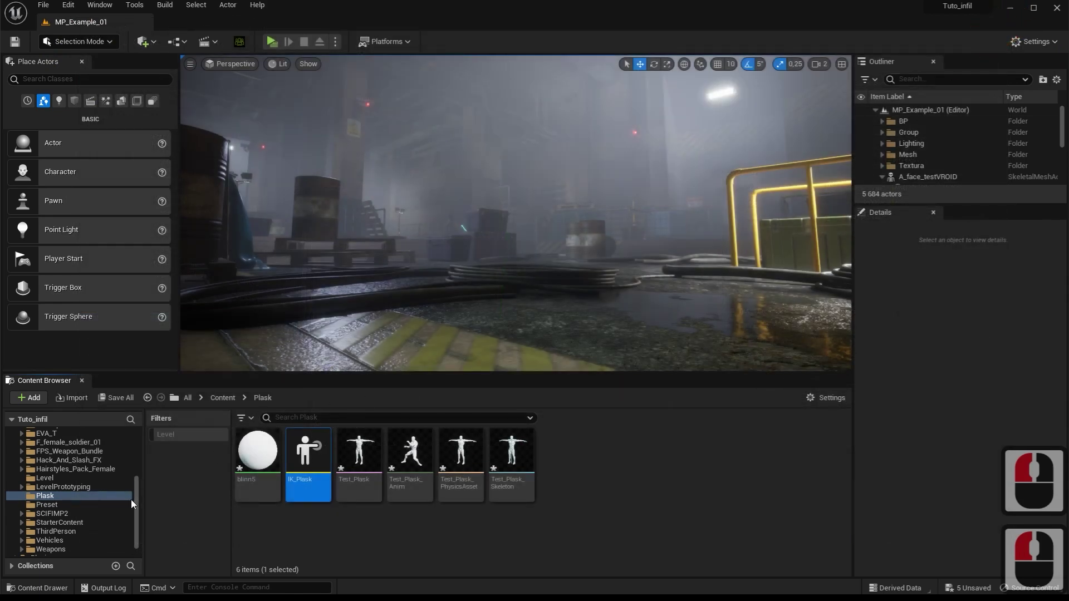
Create a new folder named Vroid under Content
{"action": "left_click_drag", "start_coordinate": [135, 504], "coordinate": [138, 436]}
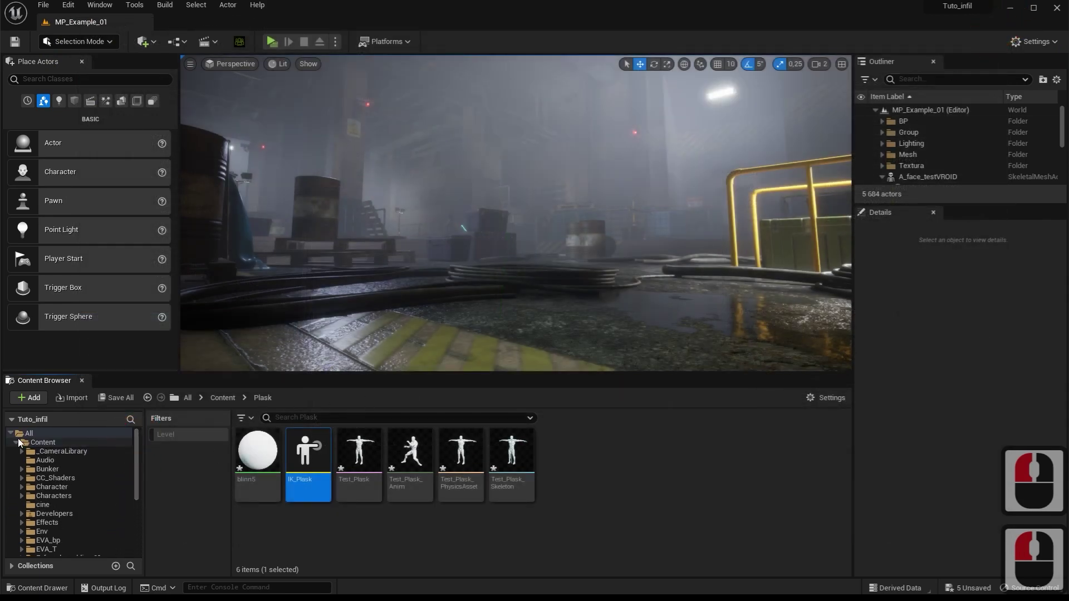
{"action": "right_click", "coordinate": [37, 444]}
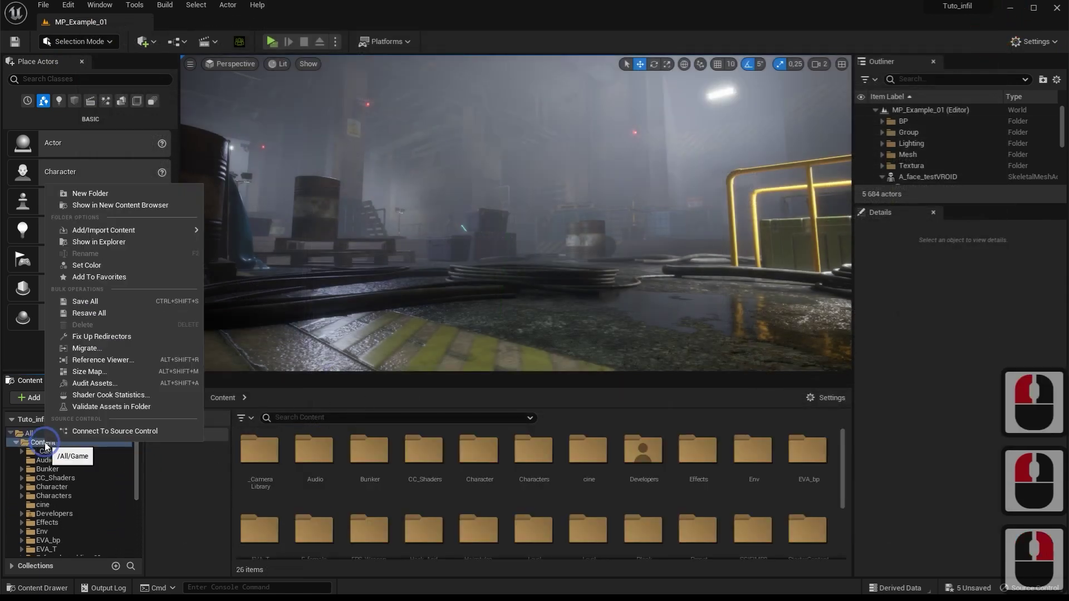
{"action": "left_click", "coordinate": [98, 191]}
{"action": "type", "text": "V"}
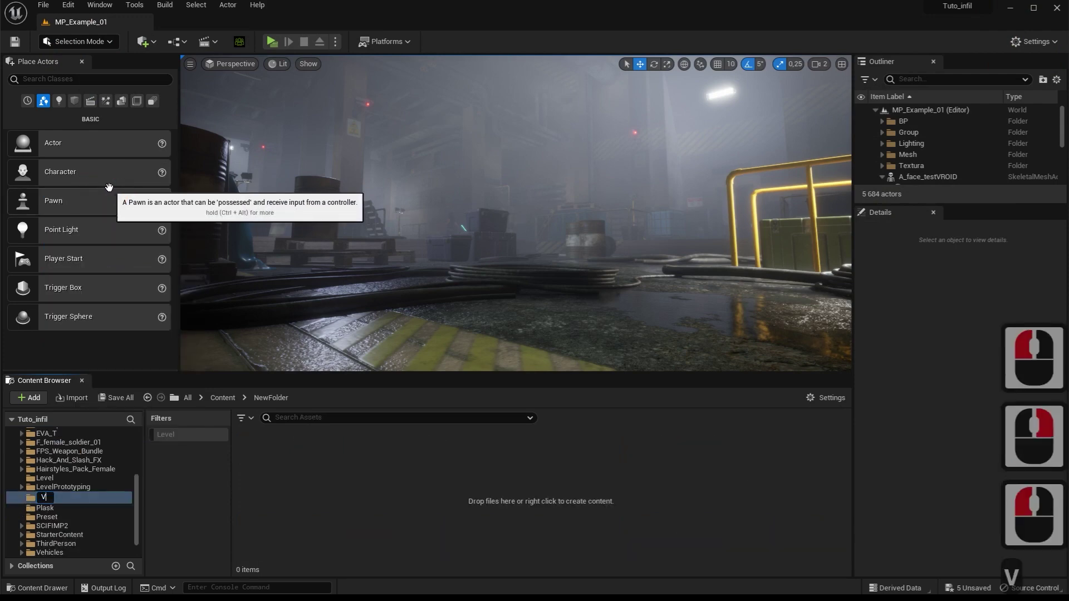
{"action": "type", "text": "roid"}
{"action": "key", "text": "Return"}
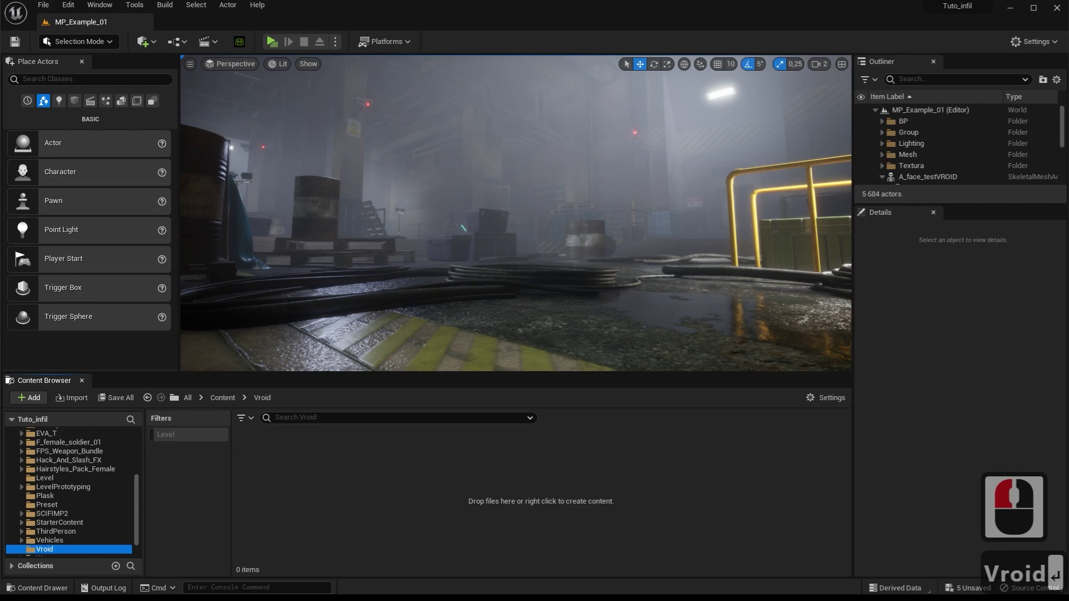
Search the project's plugins for vrm to check that VRM4U is enabled, and close the plugin list
{"action": "left_click", "coordinate": [234, 64]}
{"action": "left_click", "coordinate": [67, 6]}
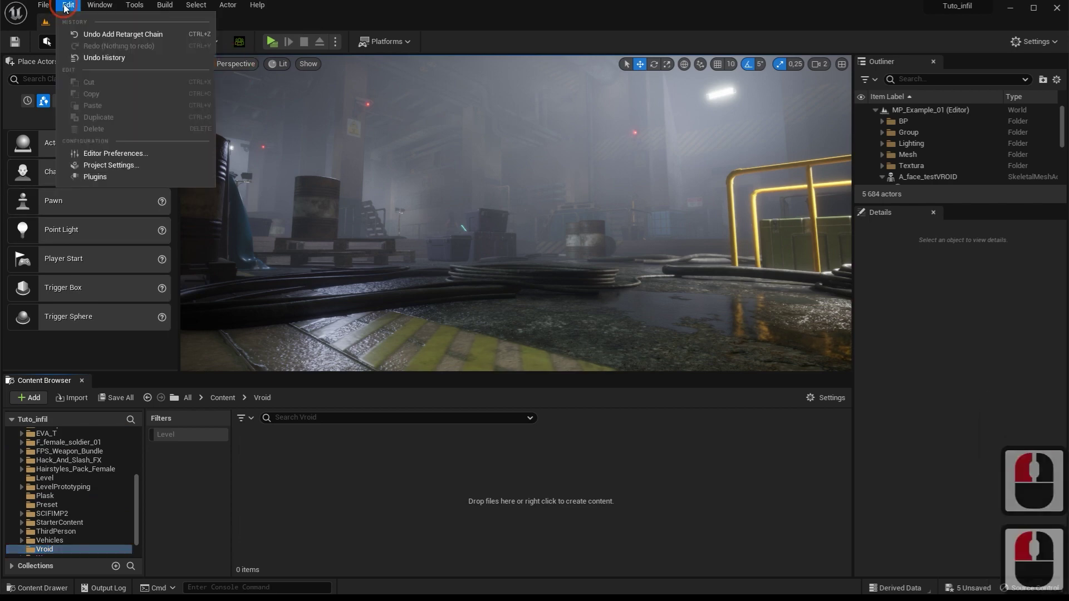
{"action": "left_click", "coordinate": [95, 176]}
{"action": "left_click", "coordinate": [260, 89]}
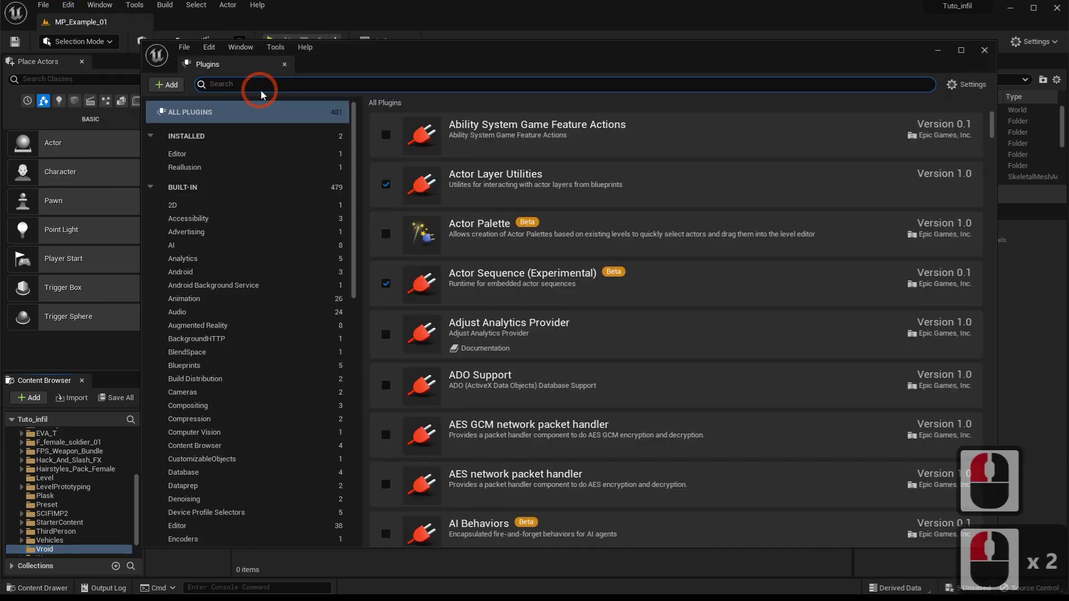
{"action": "type", "text": "vrm"}
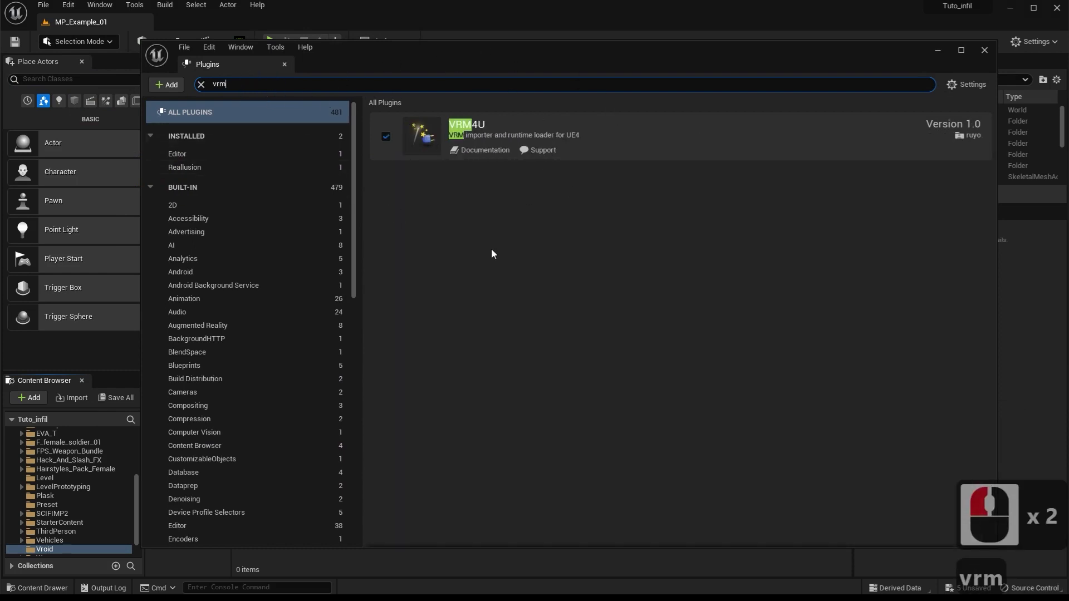
{"action": "left_click", "coordinate": [984, 50]}
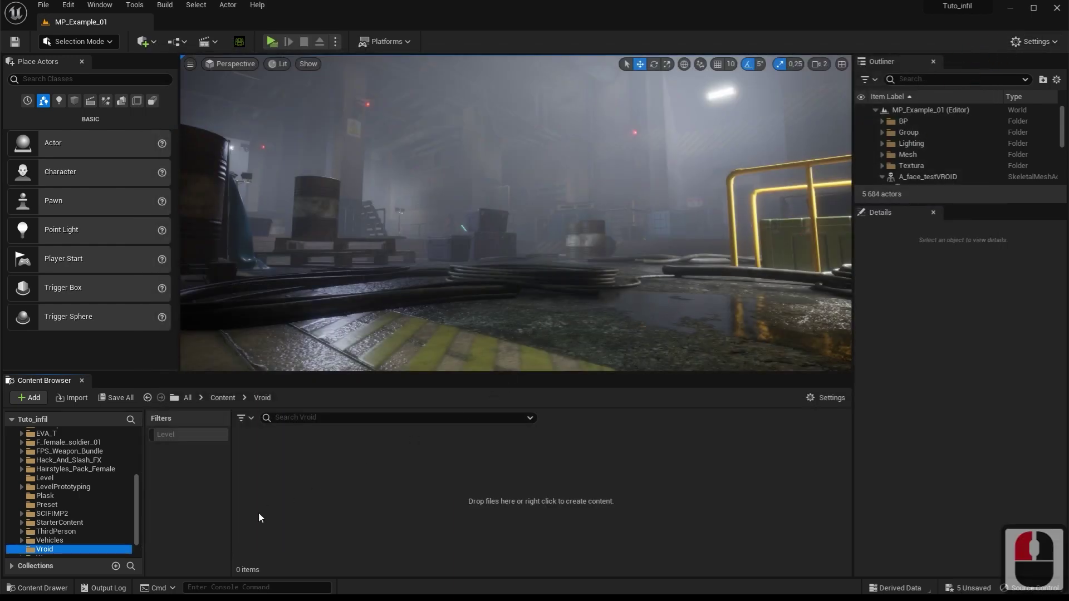
Bring Vroid.vrm from the VroidPlask folder on disk into the Vroid content folder to open its VRM import options
{"action": "right_click", "coordinate": [284, 451]}
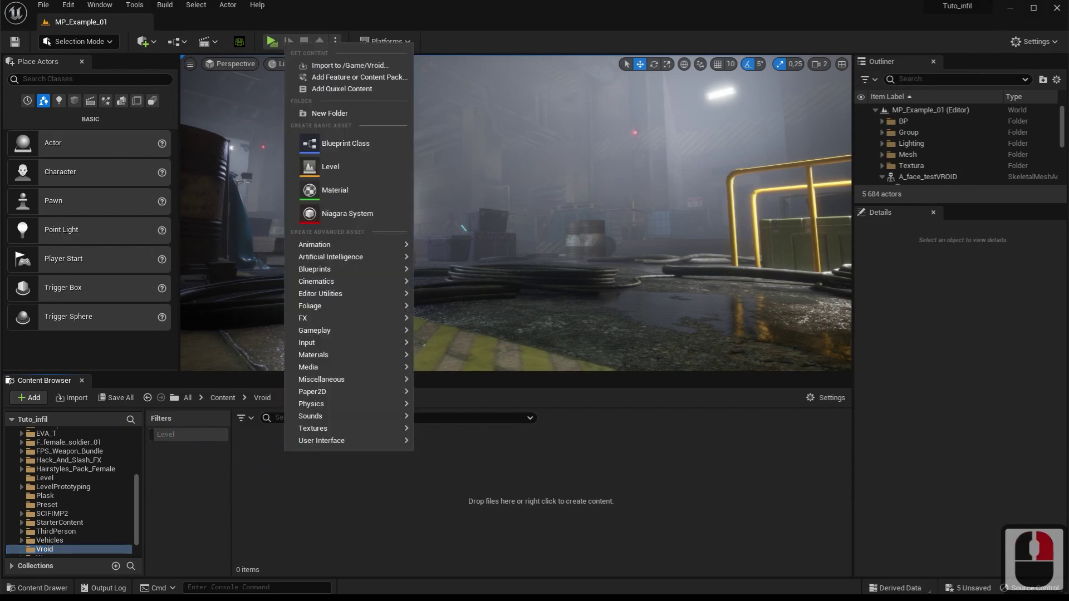
{"action": "key", "text": "alt+Tab"}
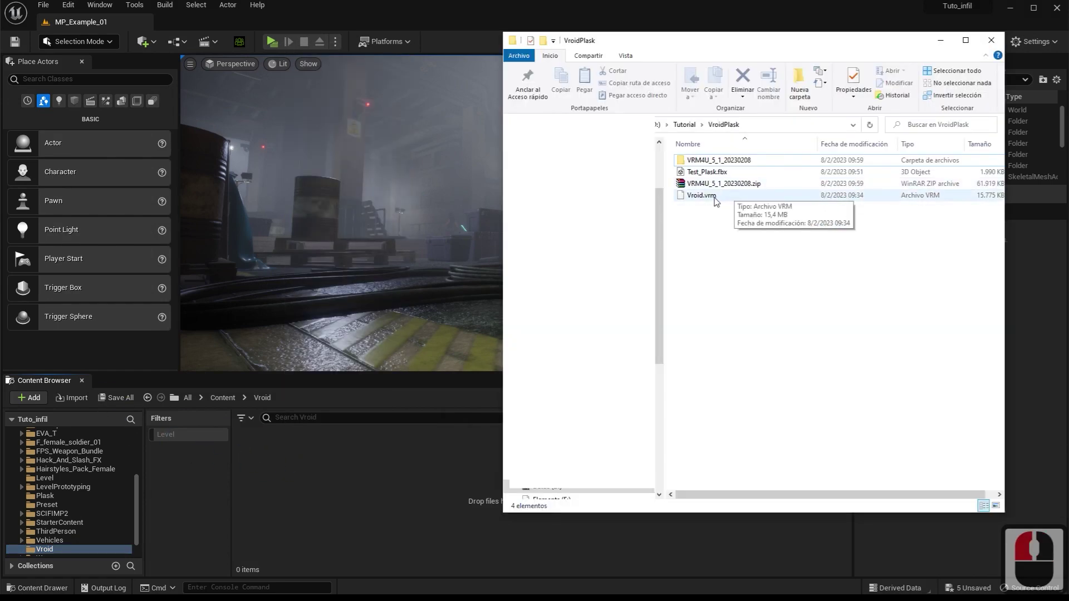
{"action": "left_click_drag", "start_coordinate": [716, 202], "coordinate": [506, 241]}
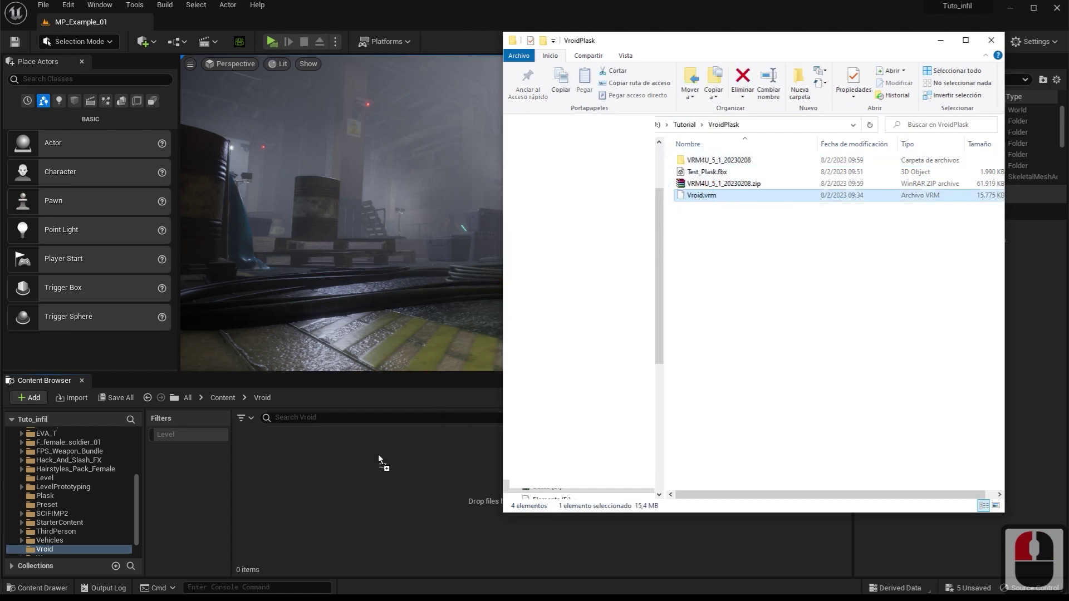
{"action": "left_click_drag", "start_coordinate": [379, 453], "coordinate": [366, 466]}
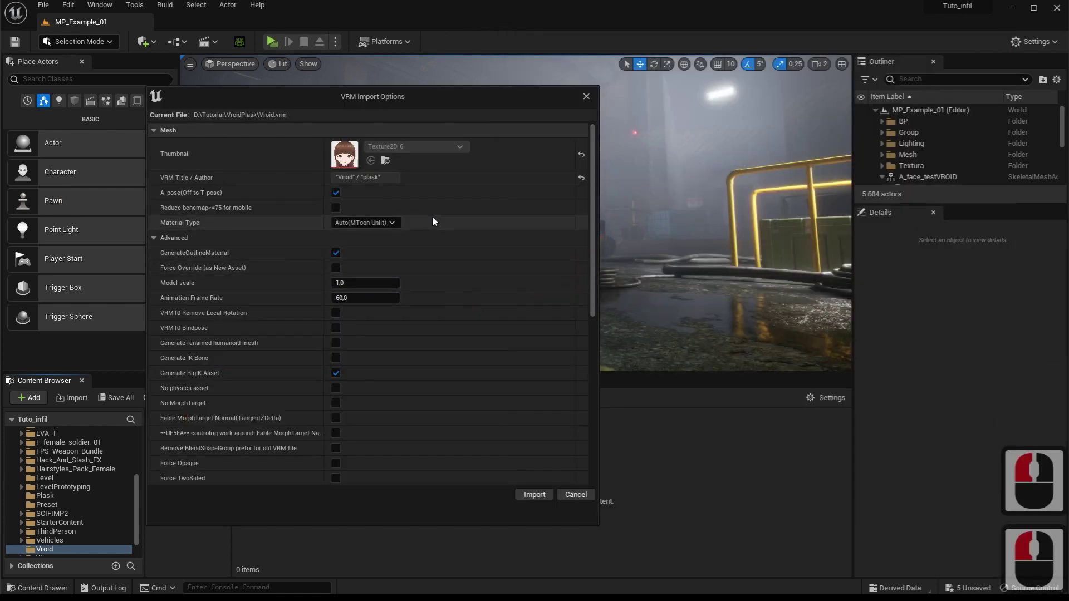
Import Vroid.vrm with the Subsurface Profile material type, Generate IK Bone and the UE5EA controlrig MorphTarget workaround enabled
{"action": "left_click", "coordinate": [392, 223]}
{"action": "left_click", "coordinate": [369, 276]}
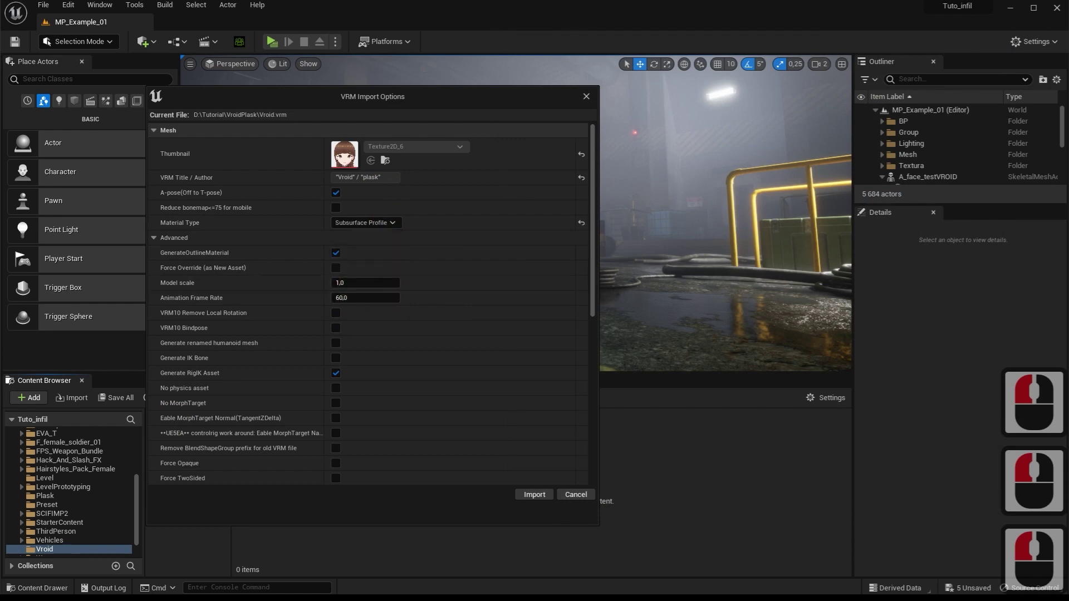
{"action": "left_click", "coordinate": [336, 358]}
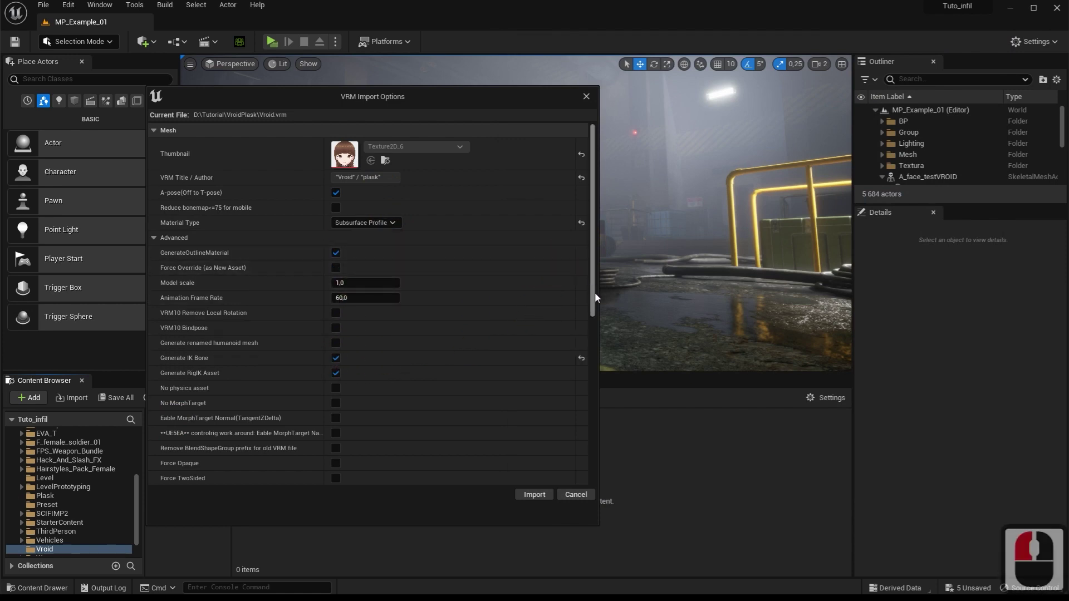
{"action": "left_click_drag", "start_coordinate": [592, 294], "coordinate": [590, 347]}
{"action": "left_click", "coordinate": [338, 321]}
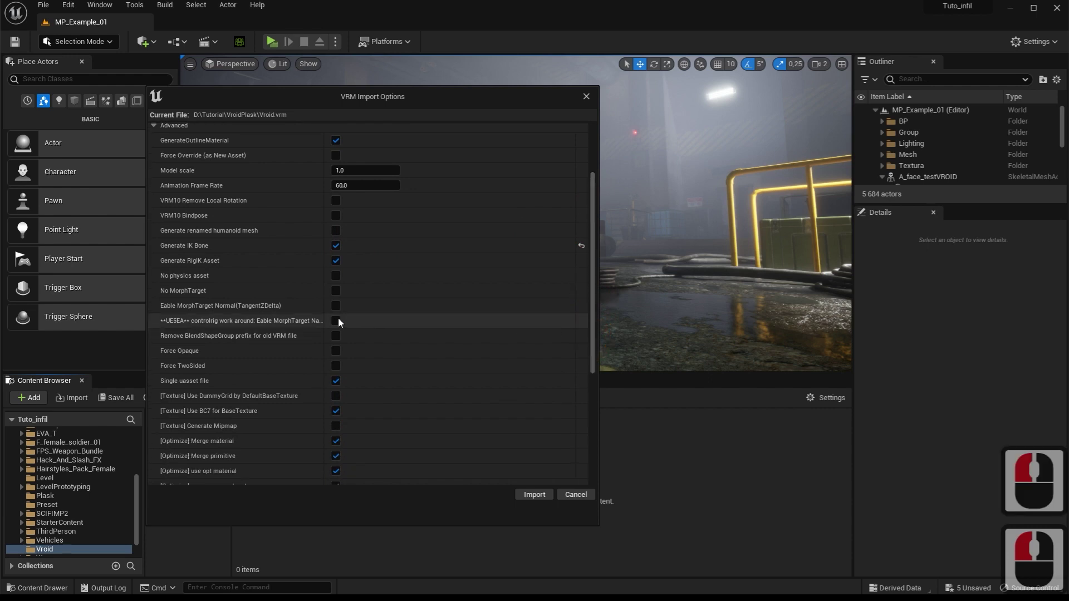
{"action": "left_click", "coordinate": [336, 321]}
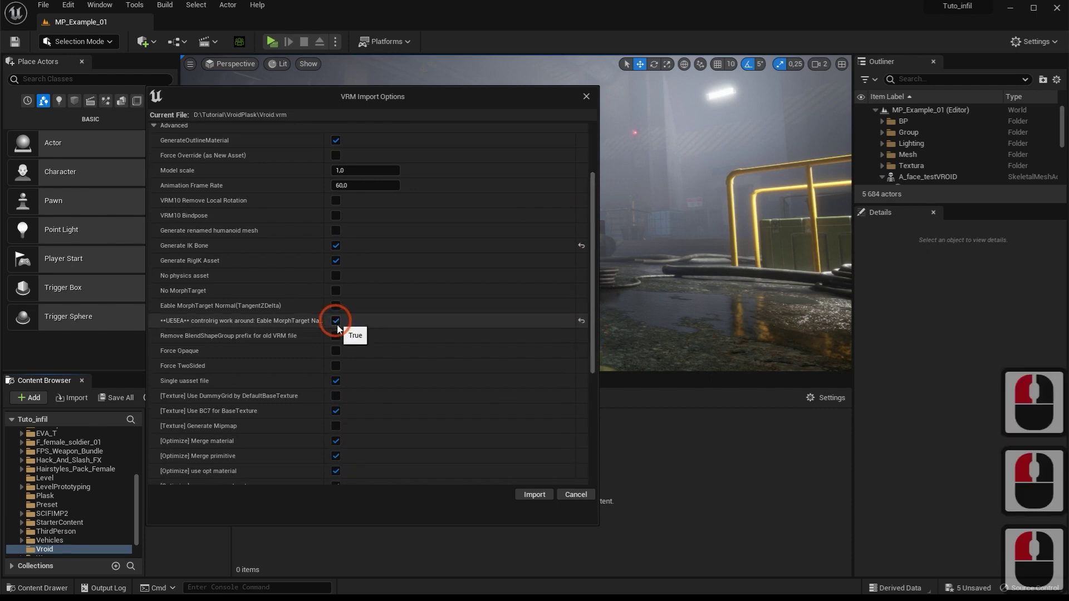
{"action": "left_click", "coordinate": [534, 493]}
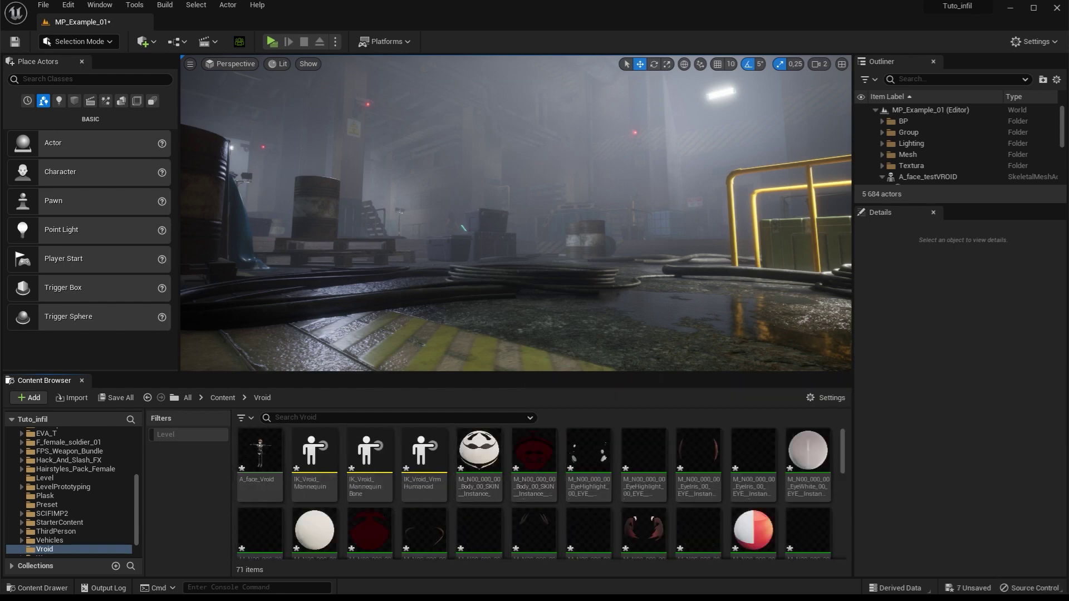
Find the skeleton used by the A_face_Vroid animation in the Vroid folder
{"action": "left_click", "coordinate": [259, 456]}
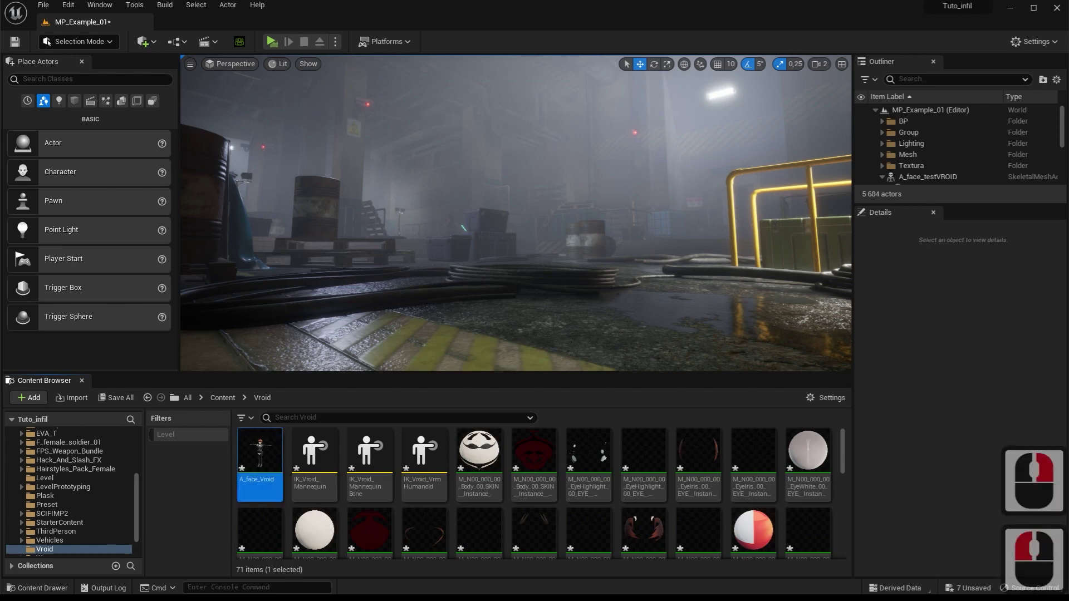
{"action": "right_click", "coordinate": [258, 452]}
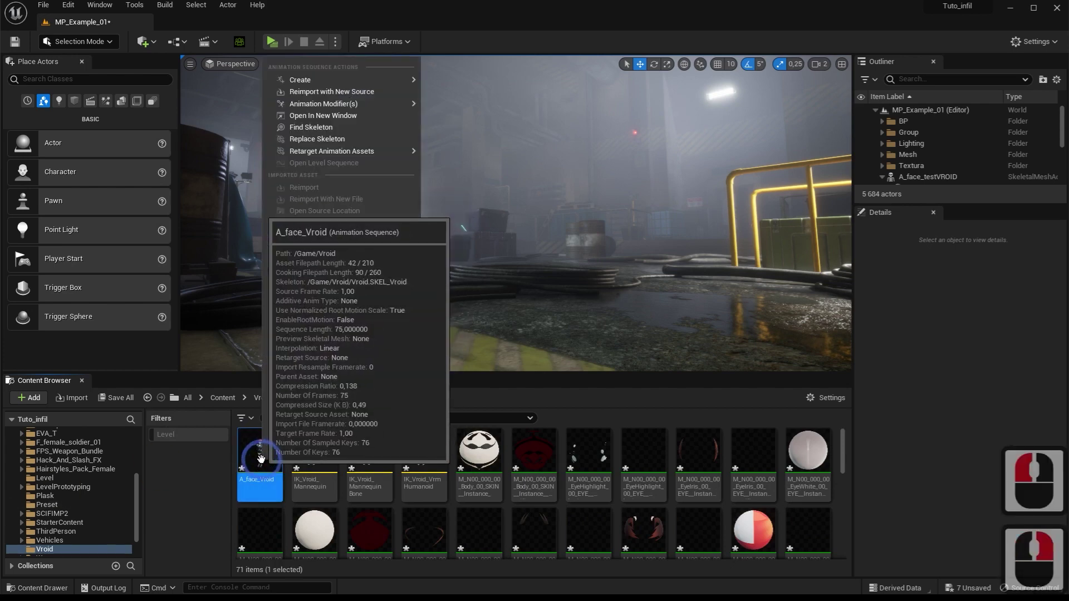
{"action": "left_click", "coordinate": [342, 127]}
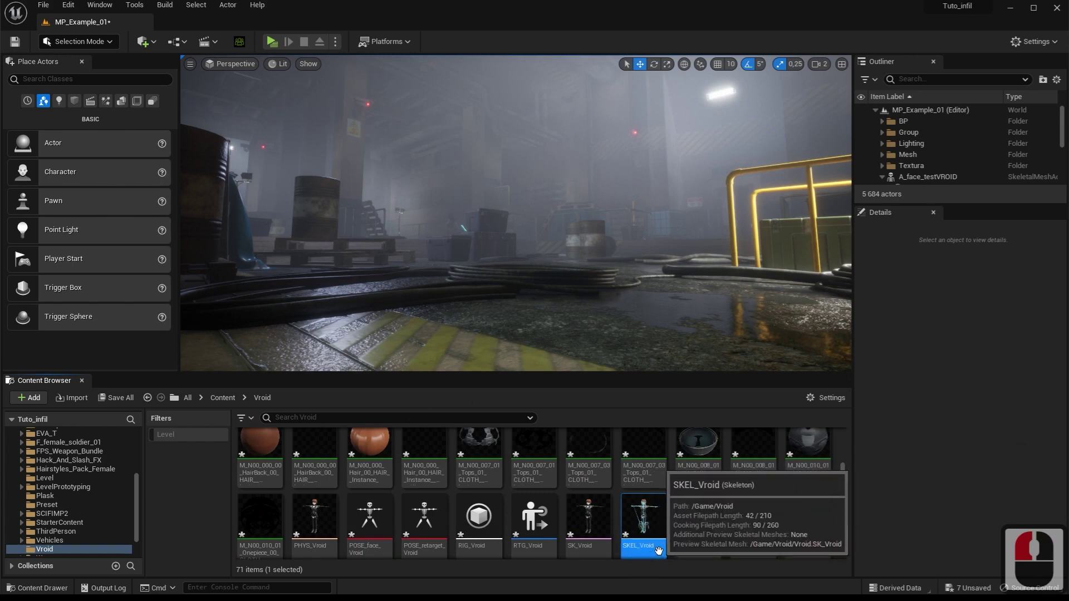
{"action": "left_click_drag", "start_coordinate": [846, 493], "coordinate": [810, 418]}
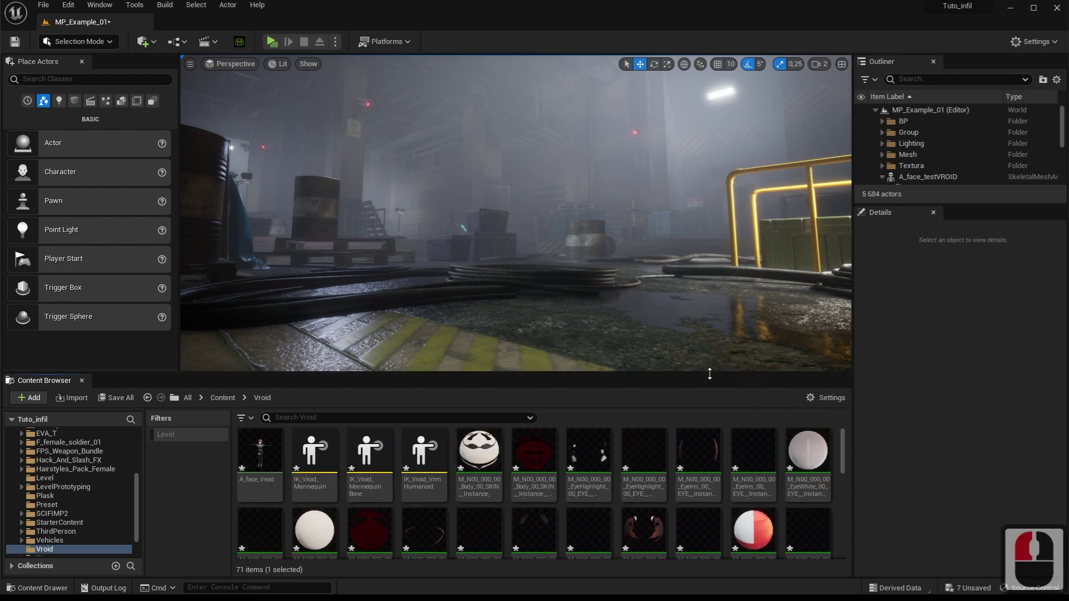
Enlarge the Content Browser and create an IK Rig asset in the Vroid folder based on the SK_Vroid skeletal mesh
{"action": "left_click_drag", "start_coordinate": [713, 372], "coordinate": [724, 246]}
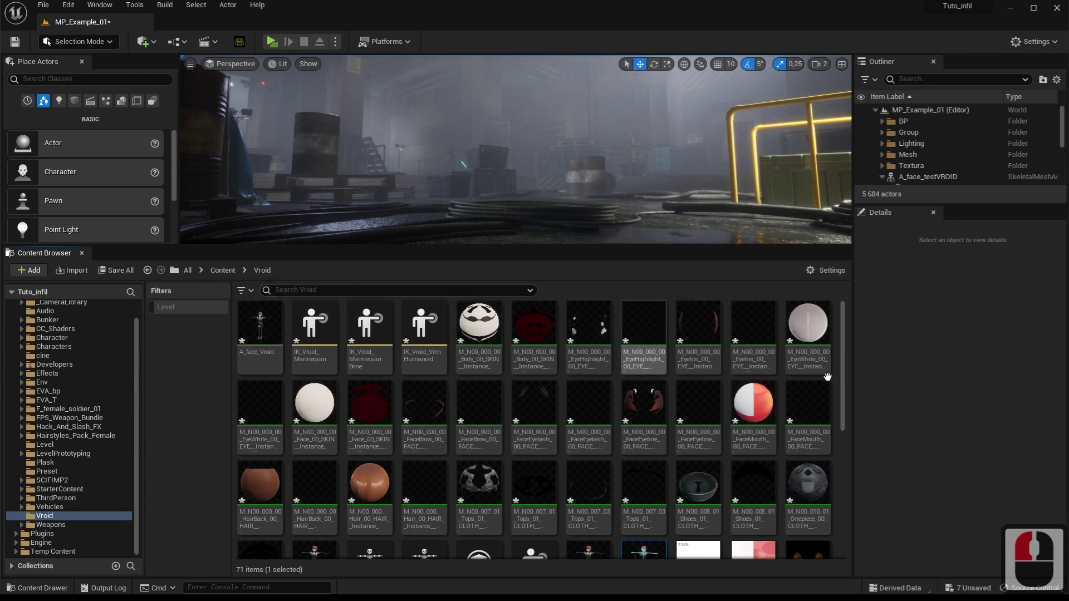
{"action": "left_click_drag", "start_coordinate": [845, 421], "coordinate": [840, 535]}
{"action": "right_click", "coordinate": [526, 514]}
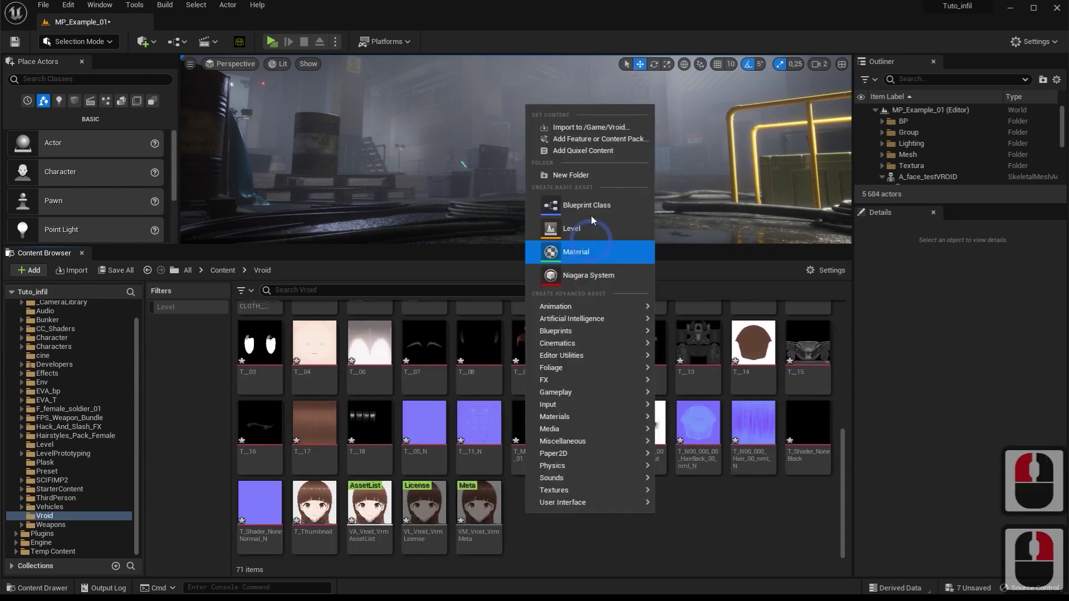
{"action": "mouse_move", "coordinate": [580, 310]}
{"action": "mouse_move", "coordinate": [727, 529]}
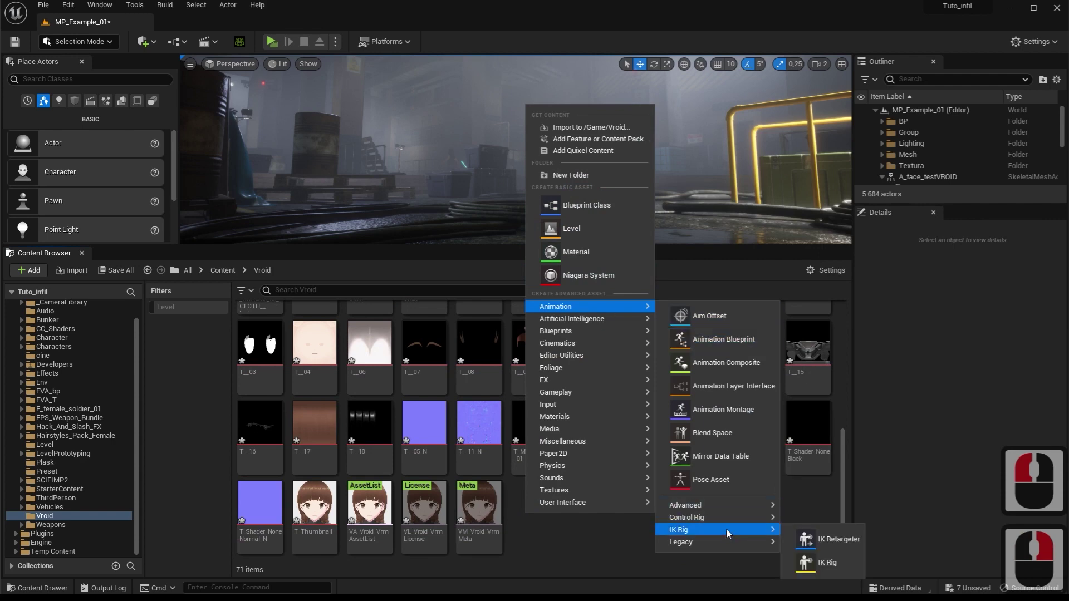
{"action": "left_click", "coordinate": [836, 566]}
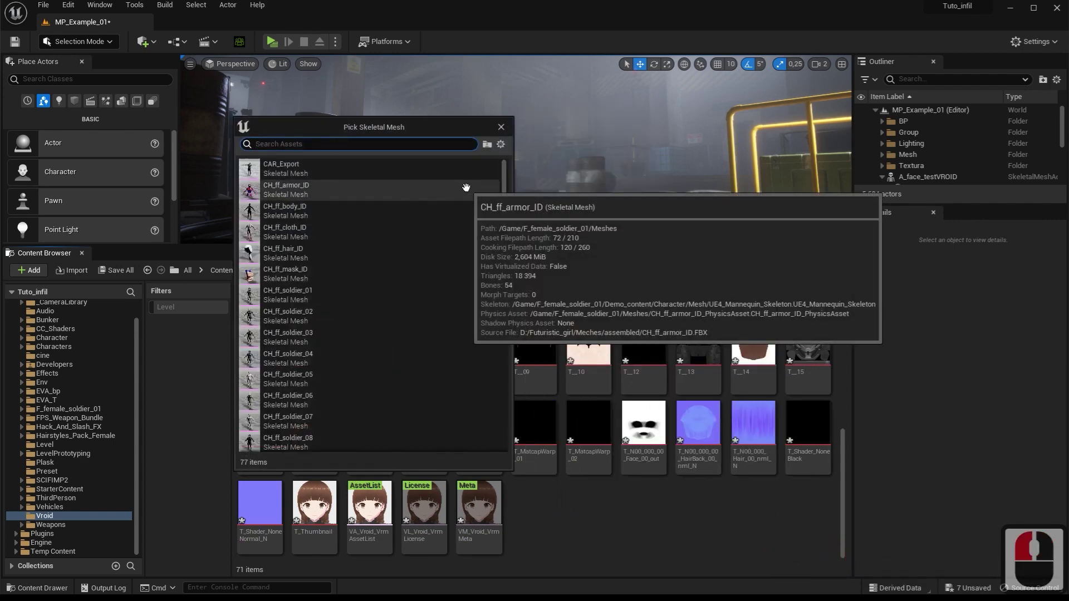
{"action": "type", "text": "vroid"}
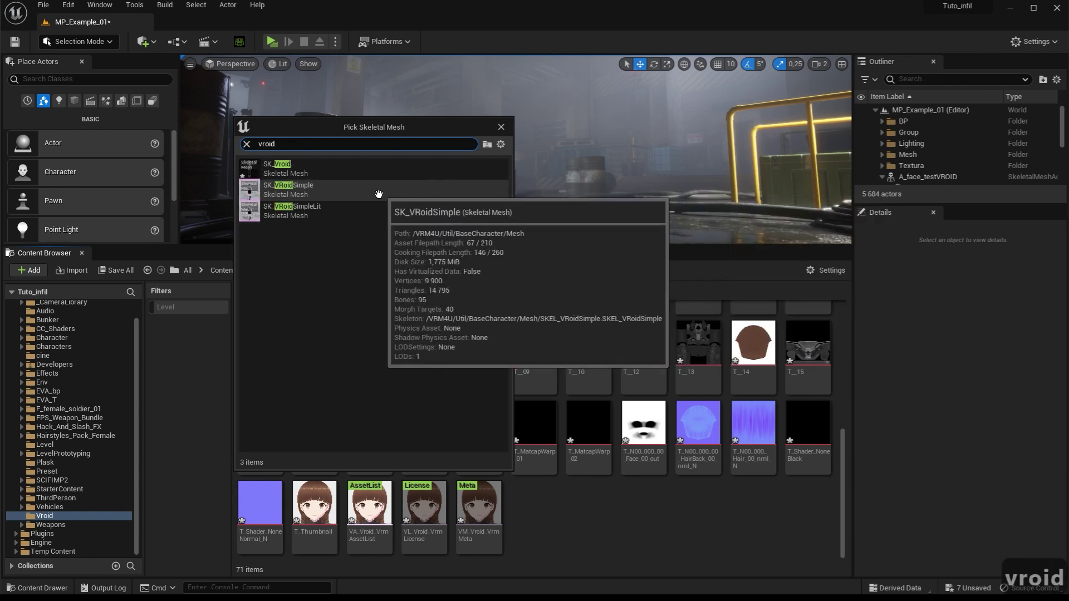
{"action": "left_click", "coordinate": [293, 166]}
{"action": "double_click", "coordinate": [293, 166]}
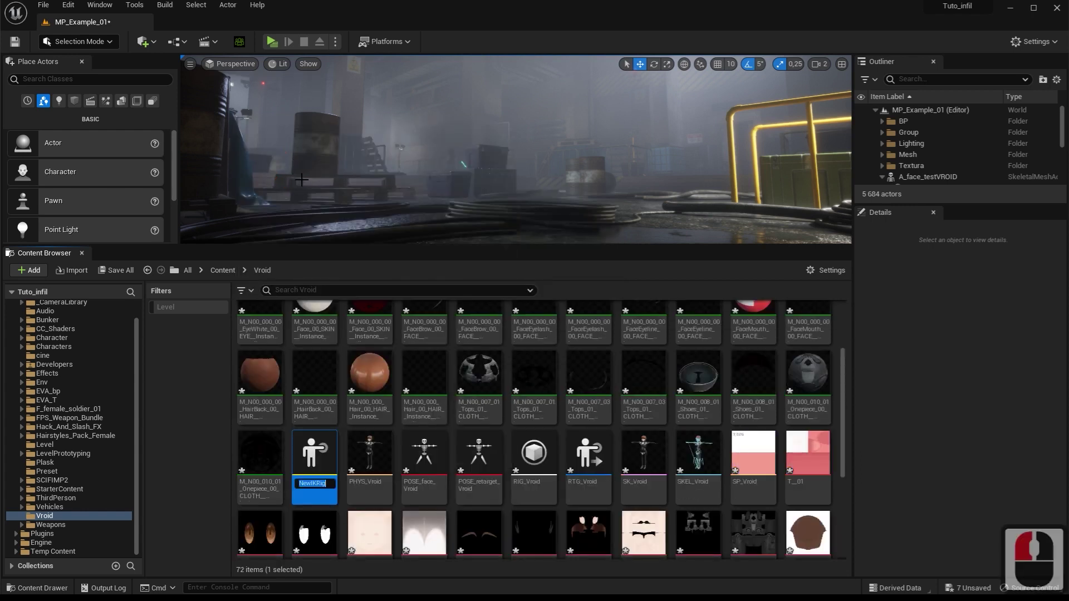
Name the new IK Rig asset IK_vroid
{"action": "key", "text": "BackSpace"}
{"action": "type", "text": "IK_"}
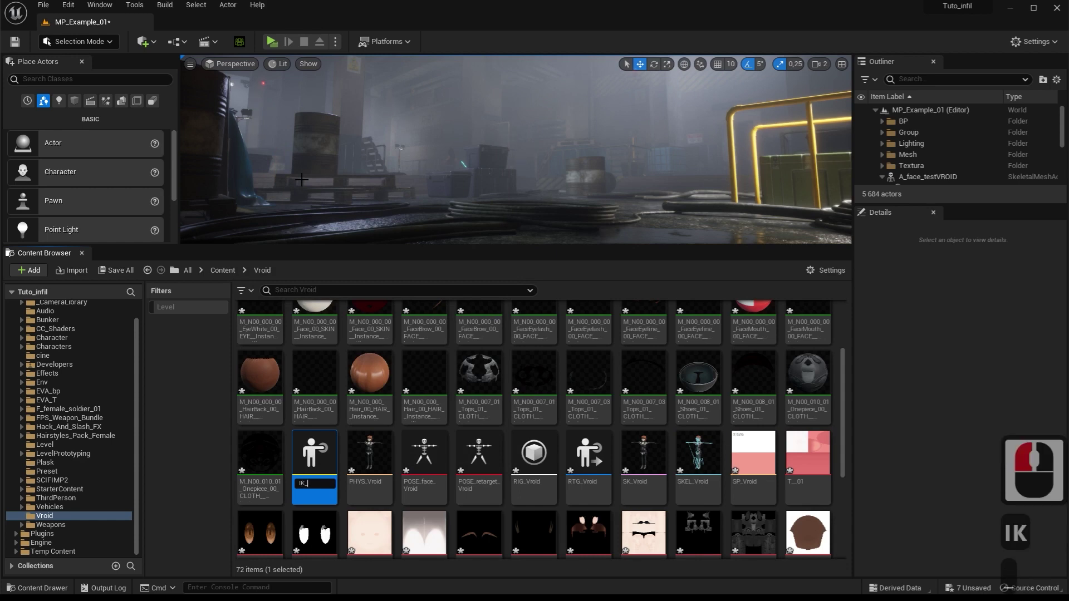
{"action": "type", "text": "vroid"}
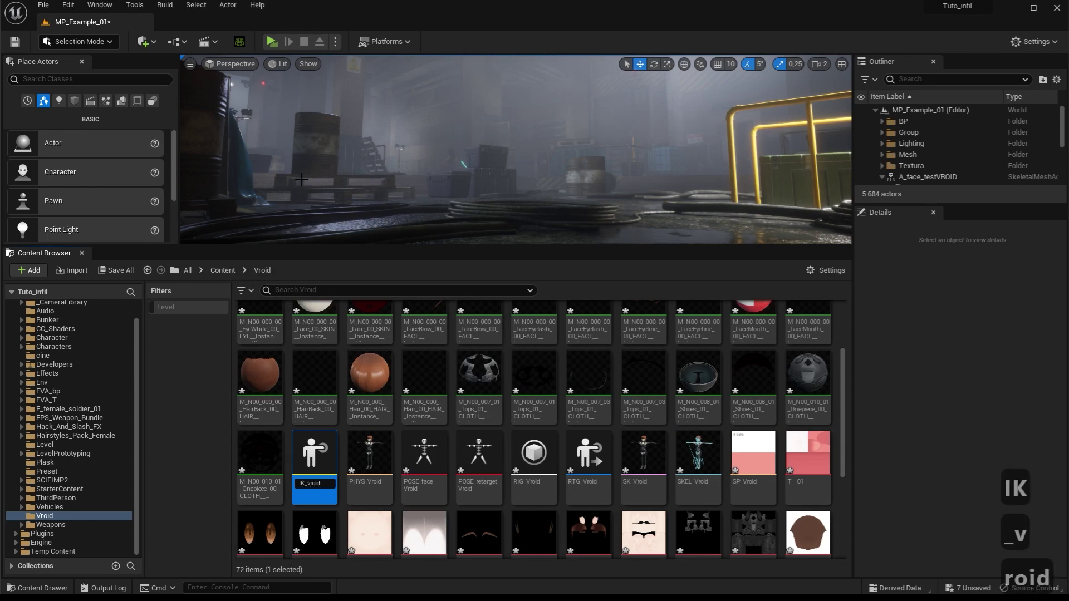
{"action": "key", "text": "Return"}
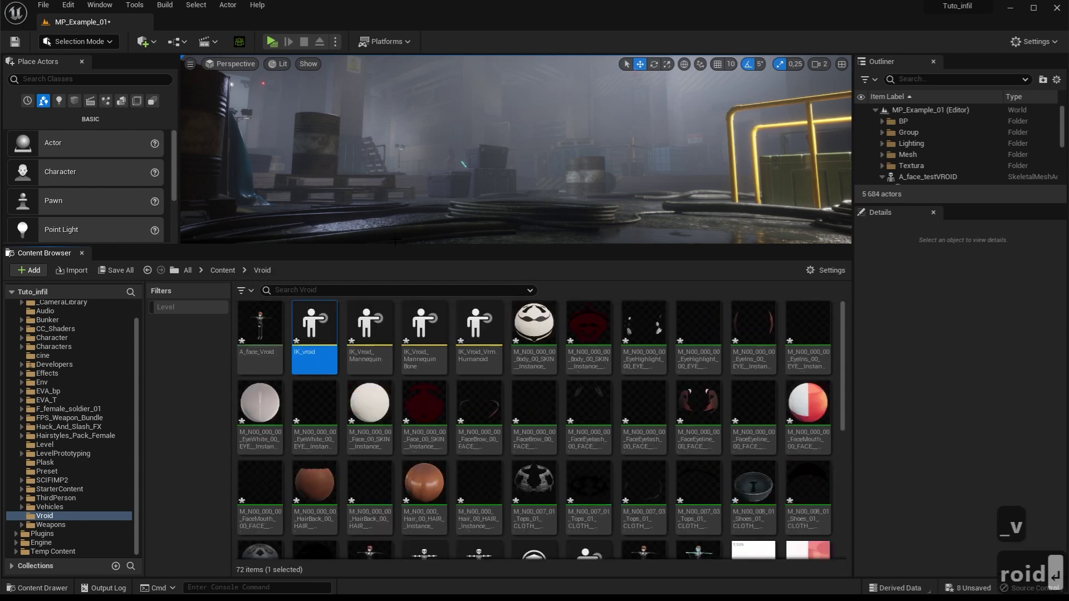
Open the IK_vroid rig and set the J_Bip_C_Hips bone as its retarget root
{"action": "double_click", "coordinate": [313, 326]}
{"action": "left_click", "coordinate": [127, 128]}
{"action": "right_click", "coordinate": [128, 129]}
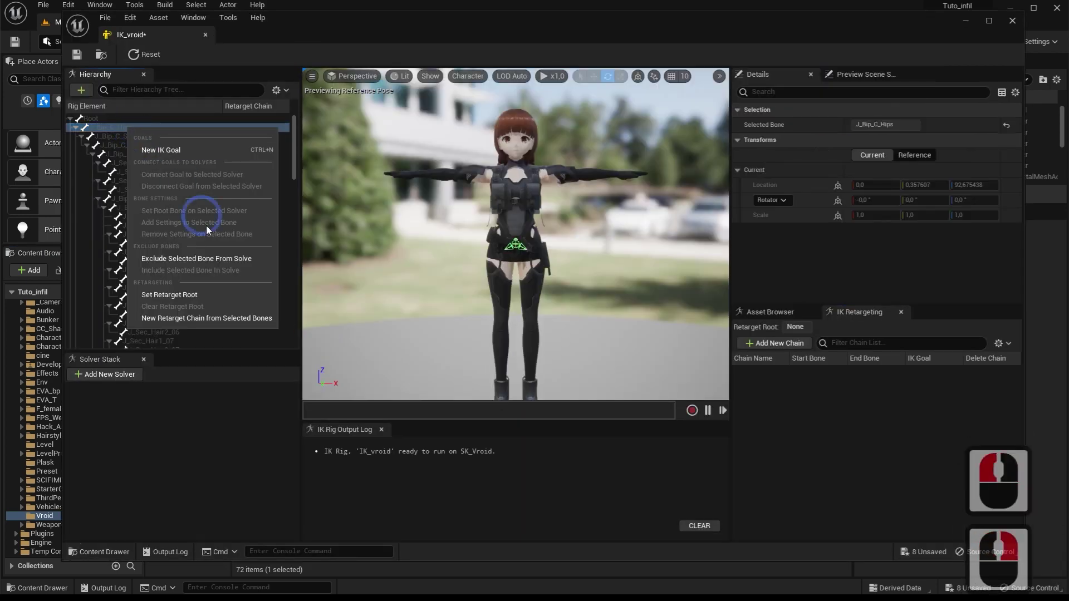
{"action": "left_click", "coordinate": [199, 292]}
{"action": "left_click", "coordinate": [528, 299]}
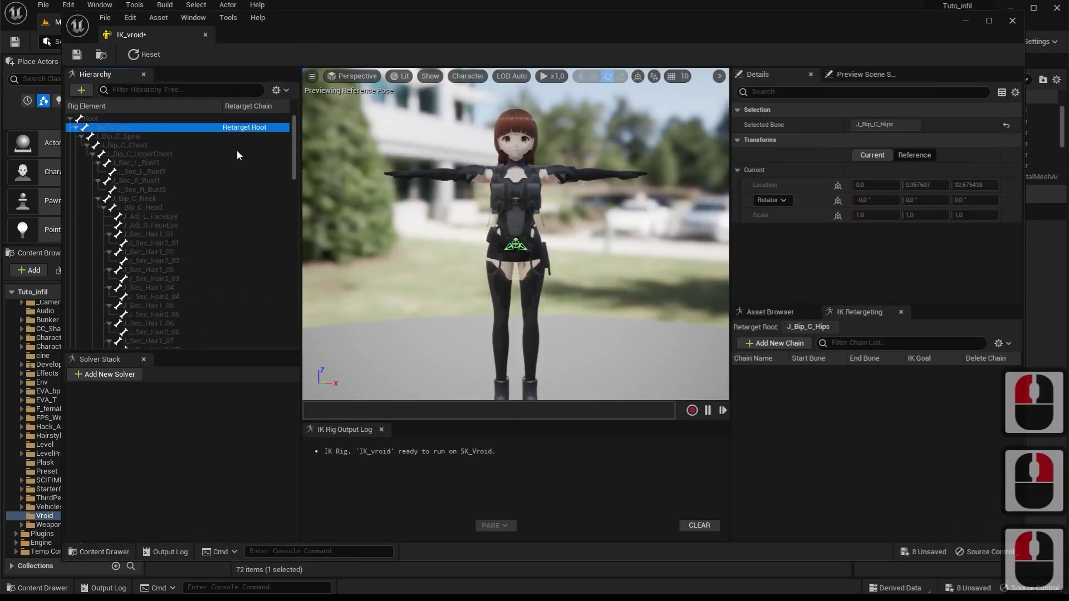
Create a Spine retarget chain from J_Bip_C_Spine through J_Bip_C_UpperChest without an IK goal
{"action": "left_click", "coordinate": [130, 137]}
{"action": "left_click", "coordinate": [150, 144], "text": "ctrl"}
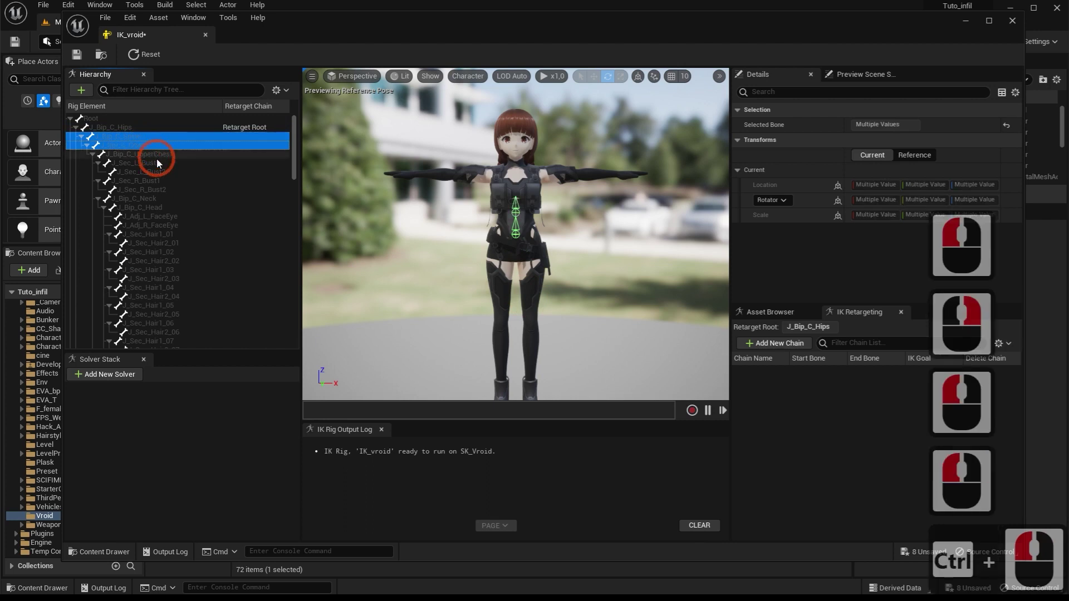
{"action": "left_click", "coordinate": [156, 159], "text": "ctrl"}
{"action": "left_click", "coordinate": [150, 167], "text": "ctrl"}
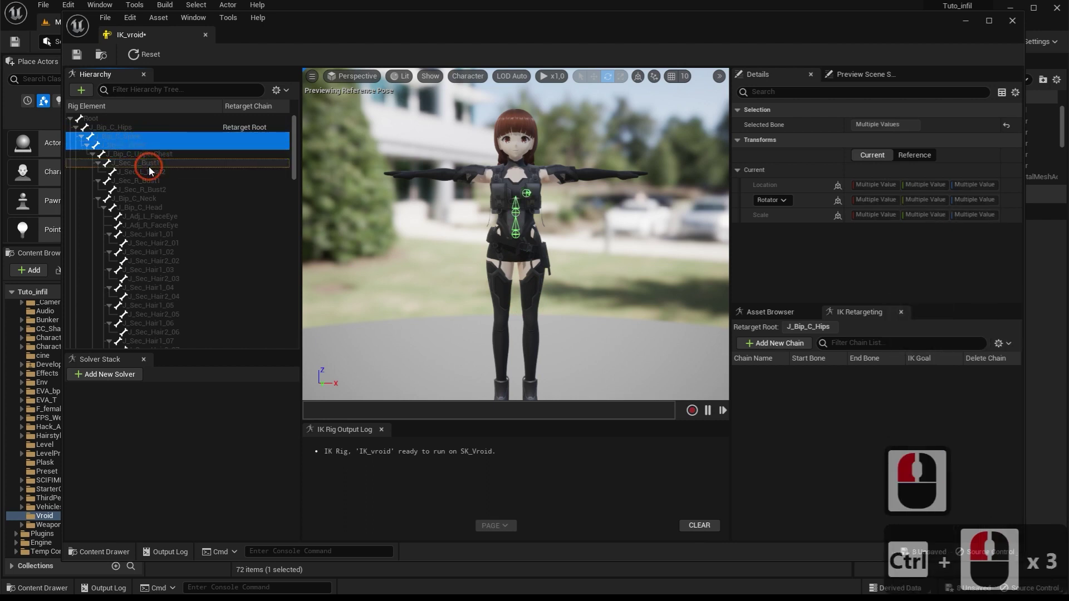
{"action": "left_click", "coordinate": [157, 152], "text": "ctrl"}
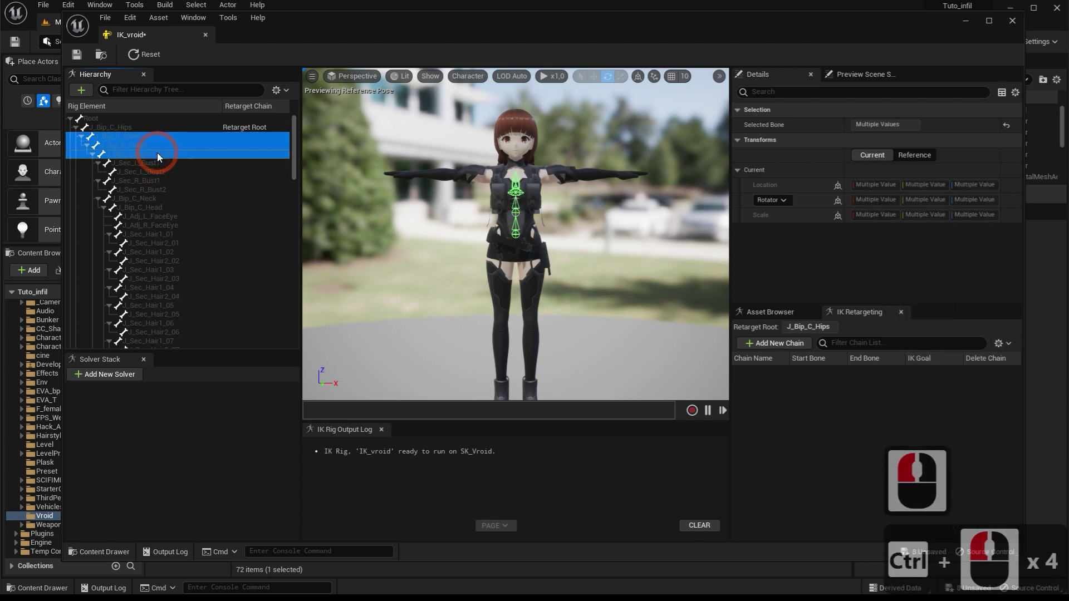
{"action": "right_click", "coordinate": [159, 153]}
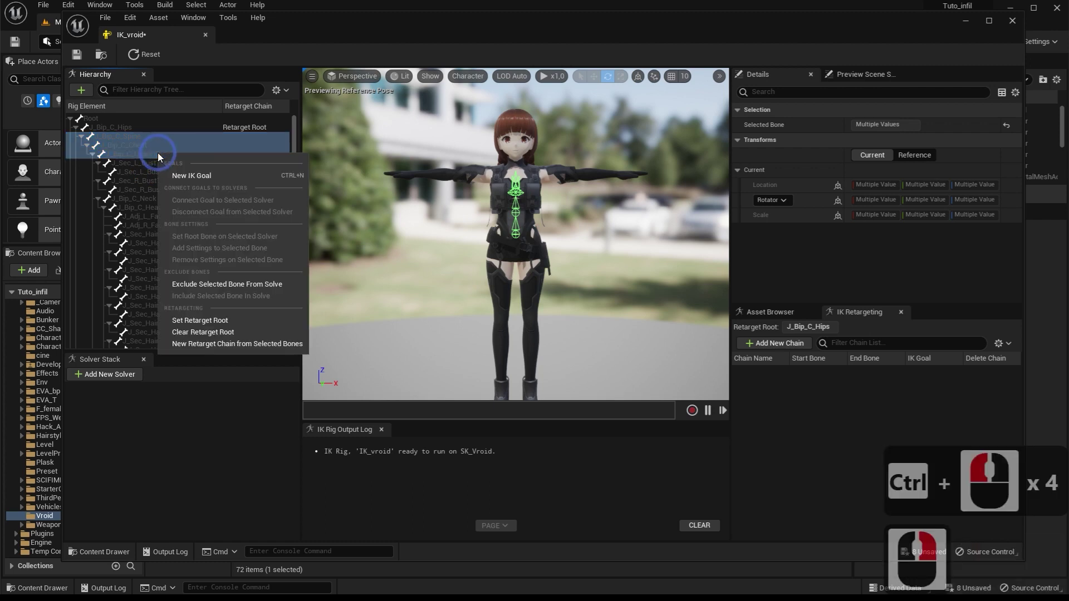
{"action": "left_click", "coordinate": [240, 341]}
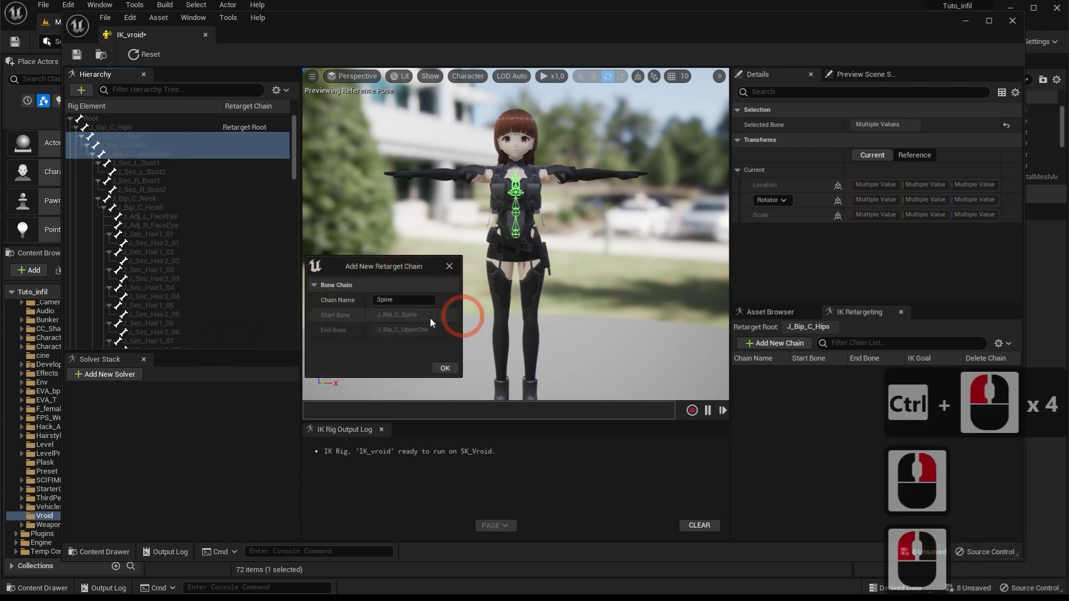
{"action": "left_click", "coordinate": [443, 368]}
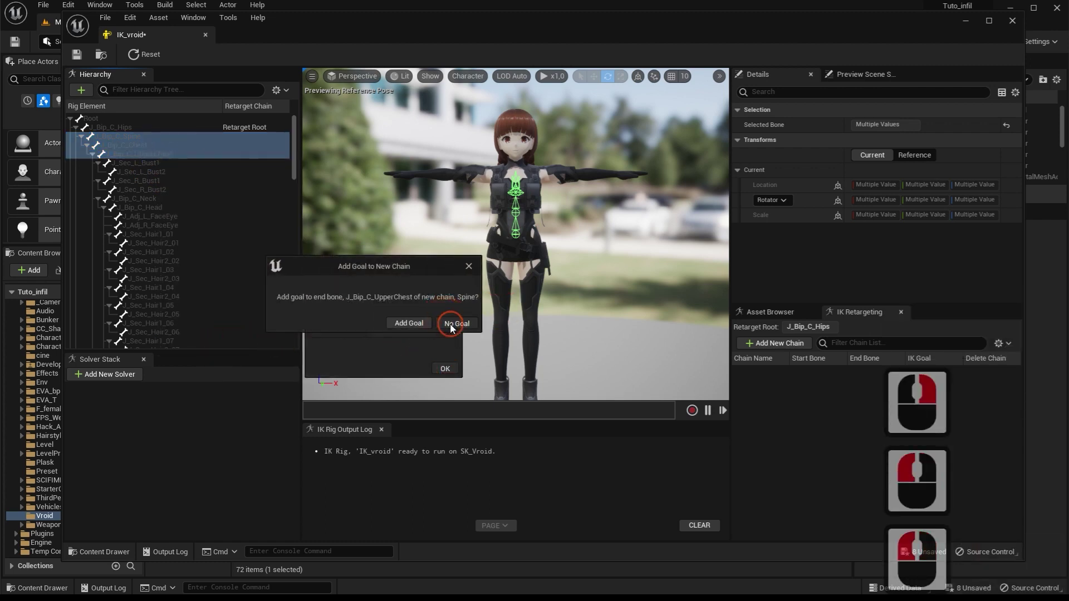
{"action": "left_click", "coordinate": [452, 322]}
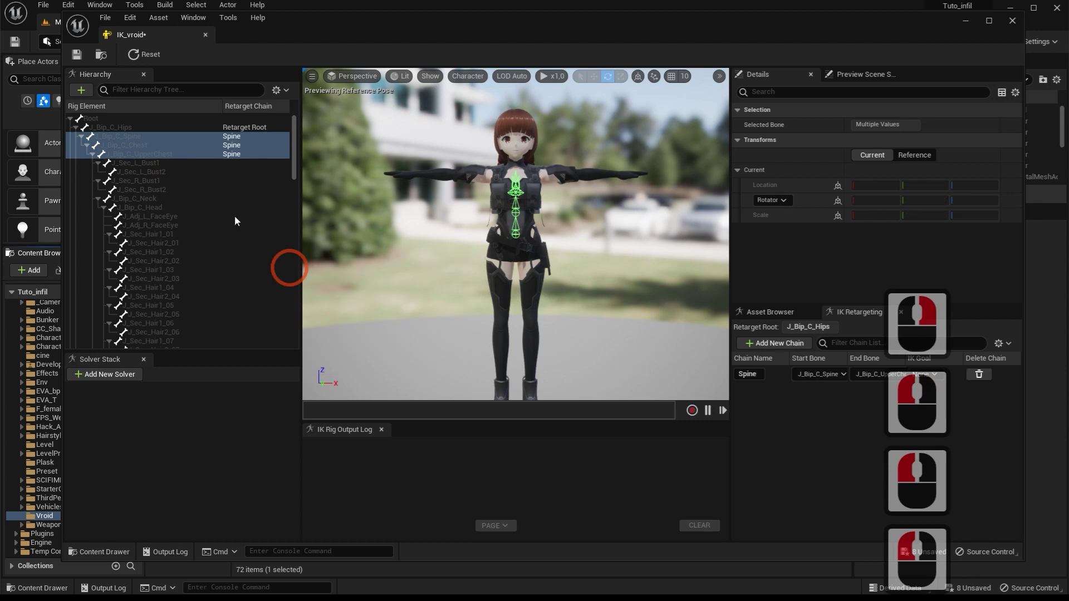
Create a Neck retarget chain from the J_Bip_C_Neck bone without an IK goal
{"action": "right_click", "coordinate": [152, 198]}
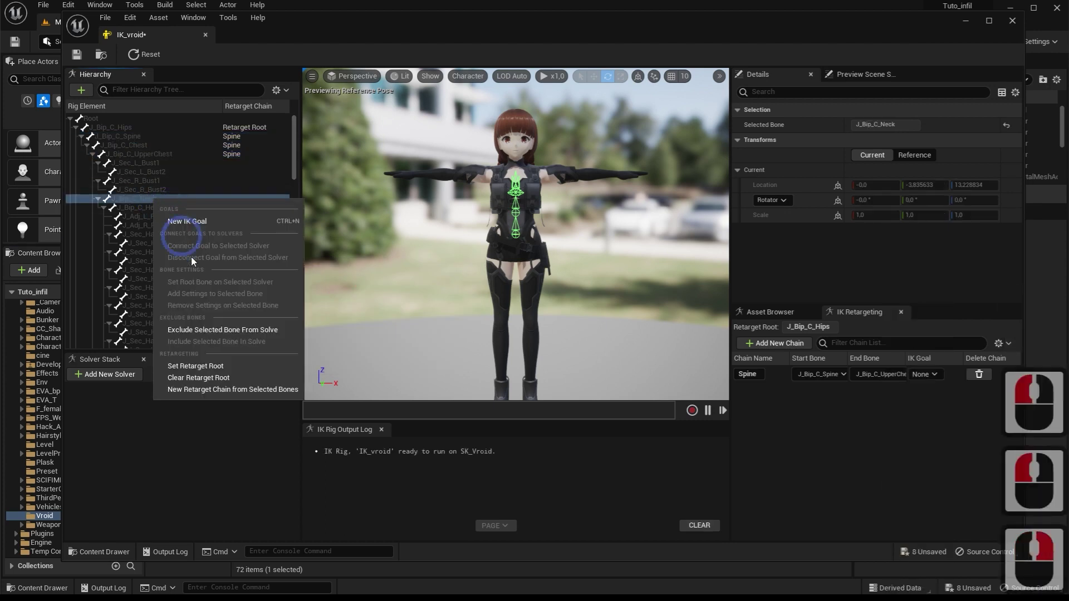
{"action": "left_click", "coordinate": [218, 390]}
{"action": "left_click", "coordinate": [449, 369]}
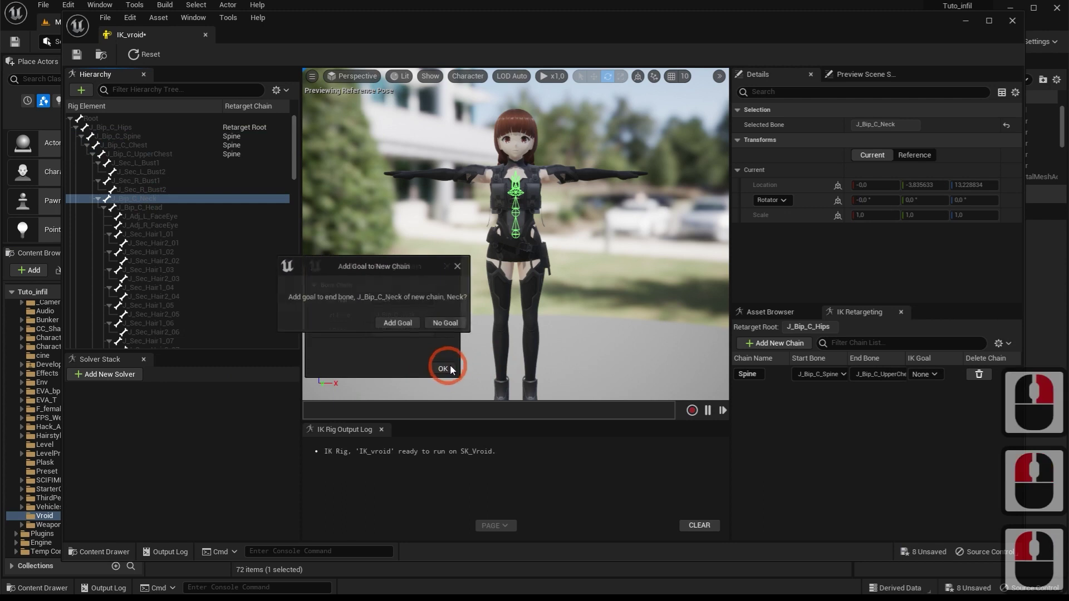
{"action": "left_click", "coordinate": [446, 323]}
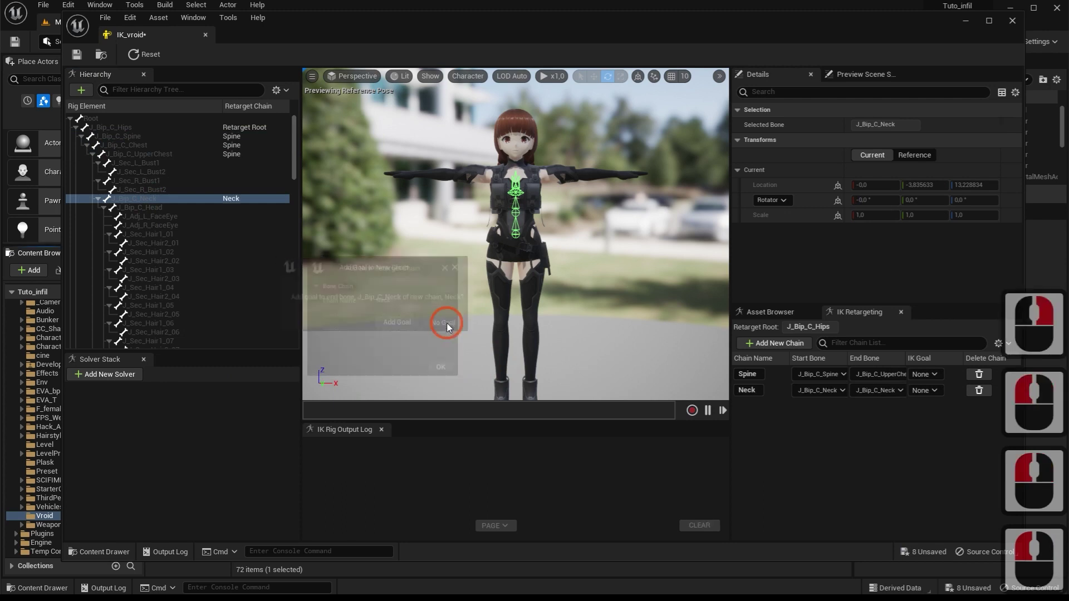
Create a Head retarget chain from the J_Bip_C_Head bone without an IK goal
{"action": "right_click", "coordinate": [149, 207]}
{"action": "left_click", "coordinate": [231, 397]}
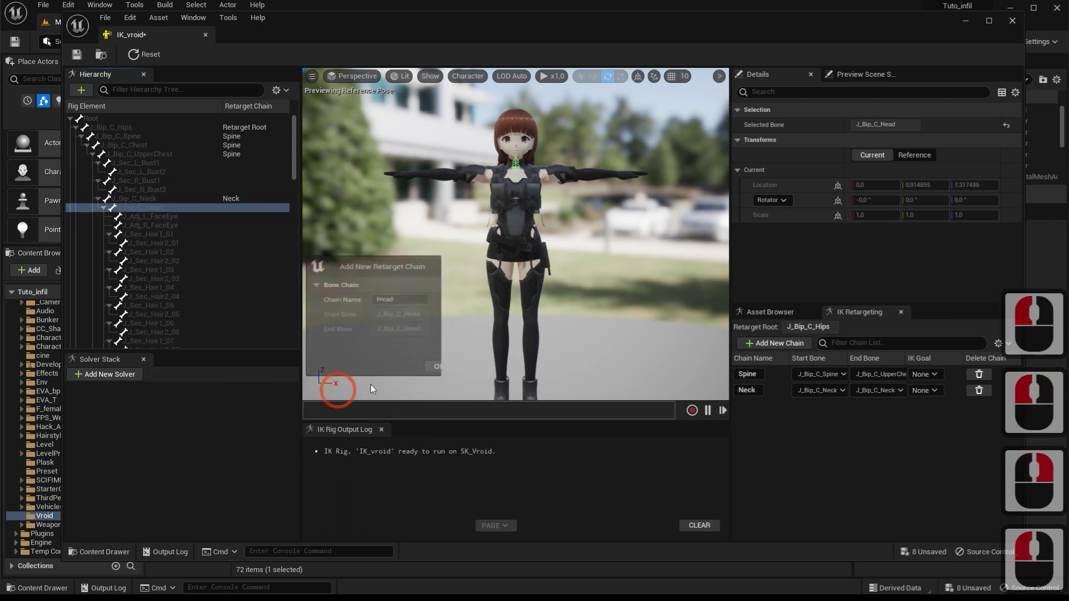
{"action": "left_click", "coordinate": [440, 366]}
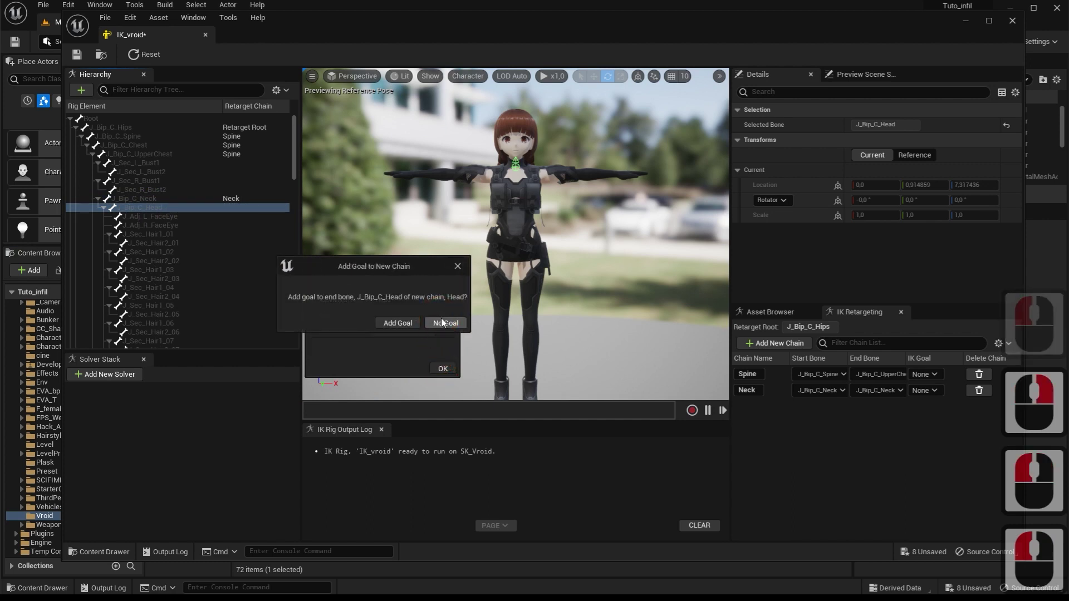
{"action": "left_click", "coordinate": [441, 319]}
Create a LeftArm retarget chain from J_Bip_L_Shoulder through J_Bip_L_Hand without an IK goal
{"action": "left_click_drag", "start_coordinate": [294, 167], "coordinate": [308, 231]}
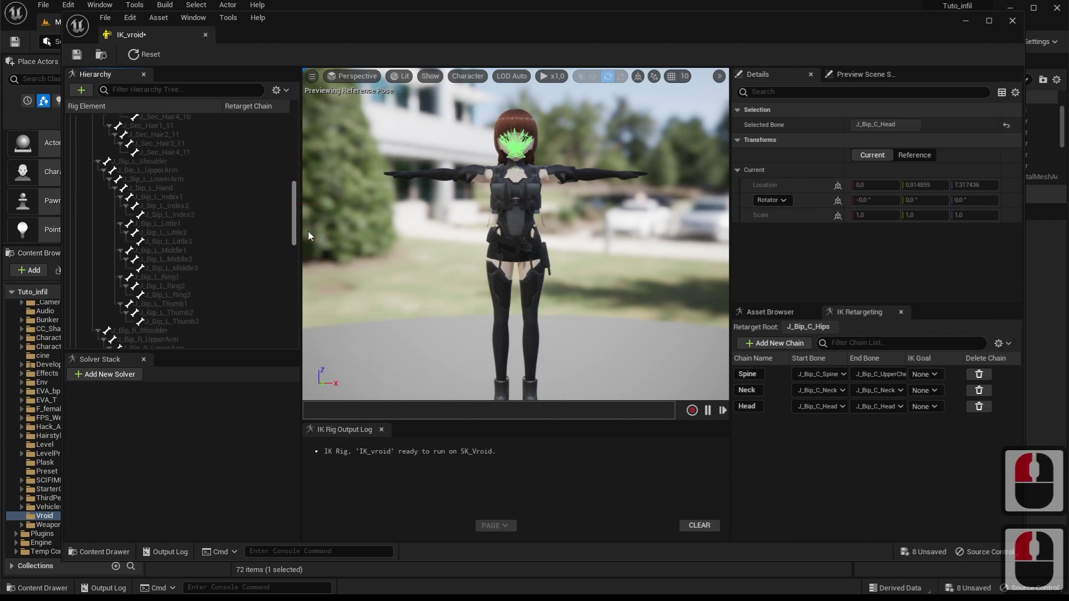
{"action": "left_click", "coordinate": [159, 162]}
{"action": "left_click", "coordinate": [172, 171], "text": "ctrl"}
{"action": "left_click", "coordinate": [175, 179], "text": "ctrl"}
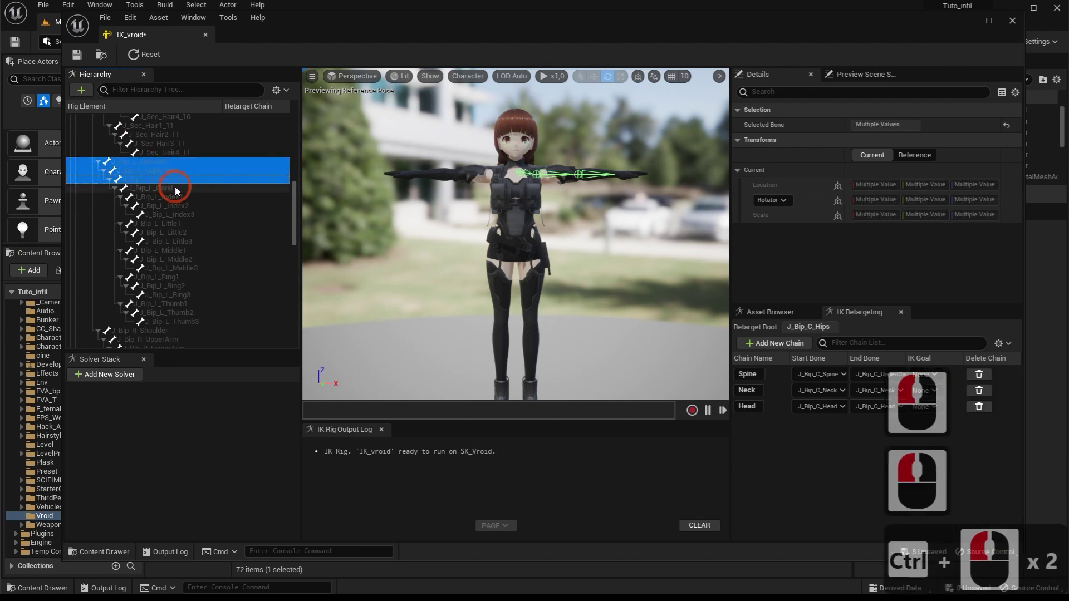
{"action": "left_click", "coordinate": [176, 188], "text": "ctrl"}
{"action": "right_click", "coordinate": [172, 187]}
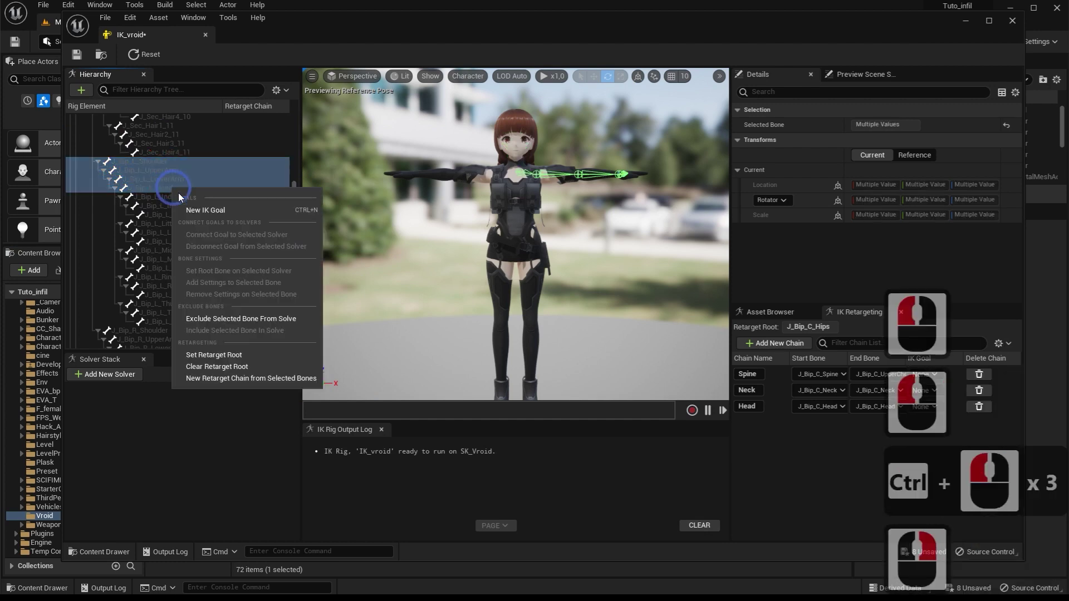
{"action": "left_click", "coordinate": [267, 377]}
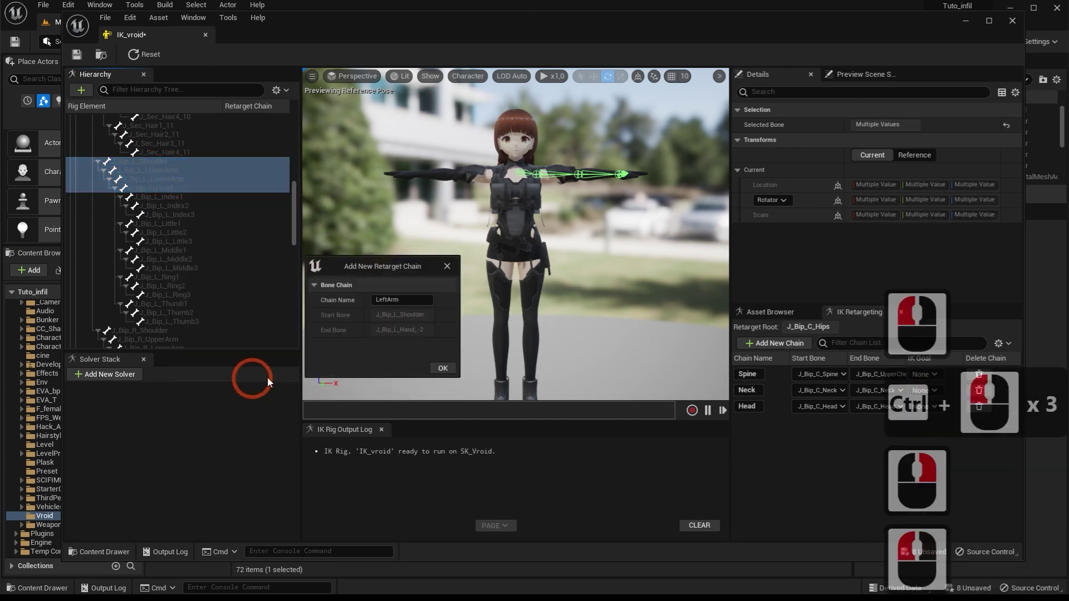
{"action": "left_click", "coordinate": [444, 369]}
{"action": "left_click", "coordinate": [450, 324]}
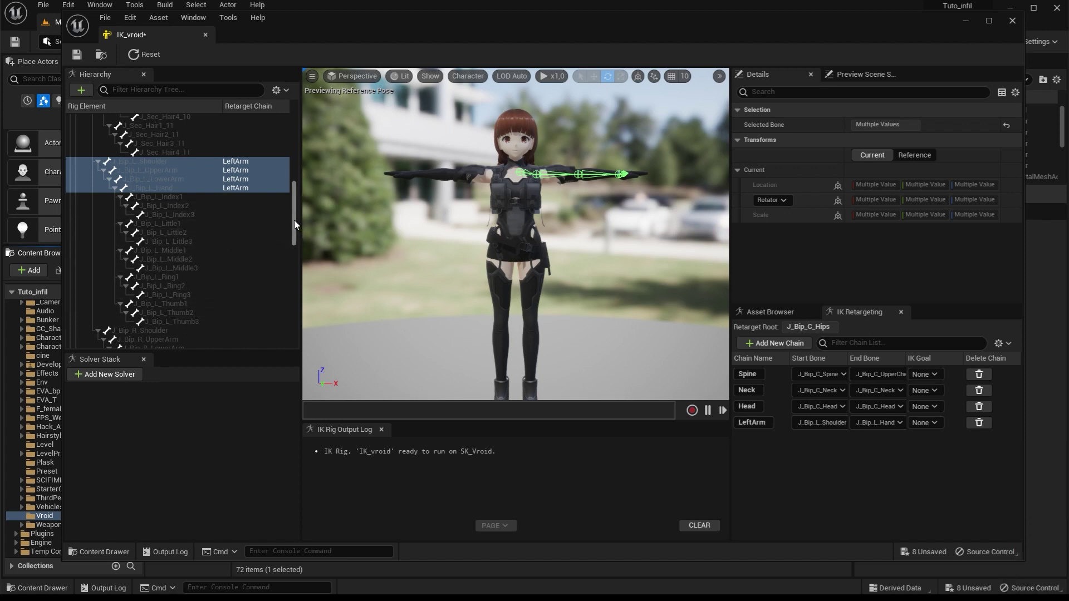
Create a RightArm retarget chain from J_Bip_R_Shoulder through J_Bip_R_Hand without an IK goal
{"action": "left_click_drag", "start_coordinate": [296, 223], "coordinate": [303, 240]}
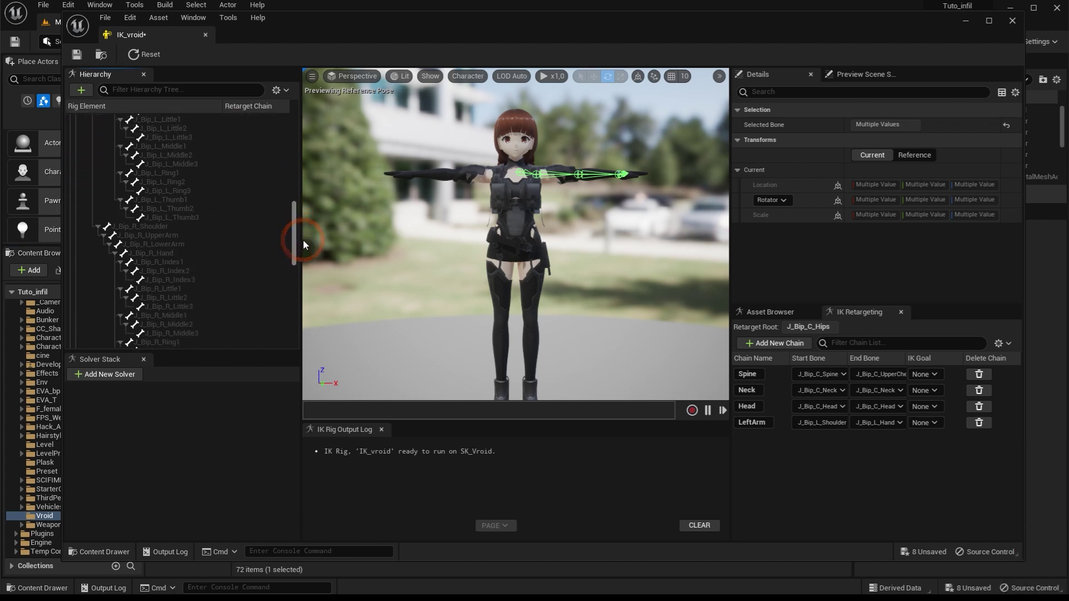
{"action": "left_click", "coordinate": [152, 228]}
{"action": "left_click", "coordinate": [161, 235], "text": "ctrl"}
{"action": "left_click", "coordinate": [169, 244], "text": "ctrl"}
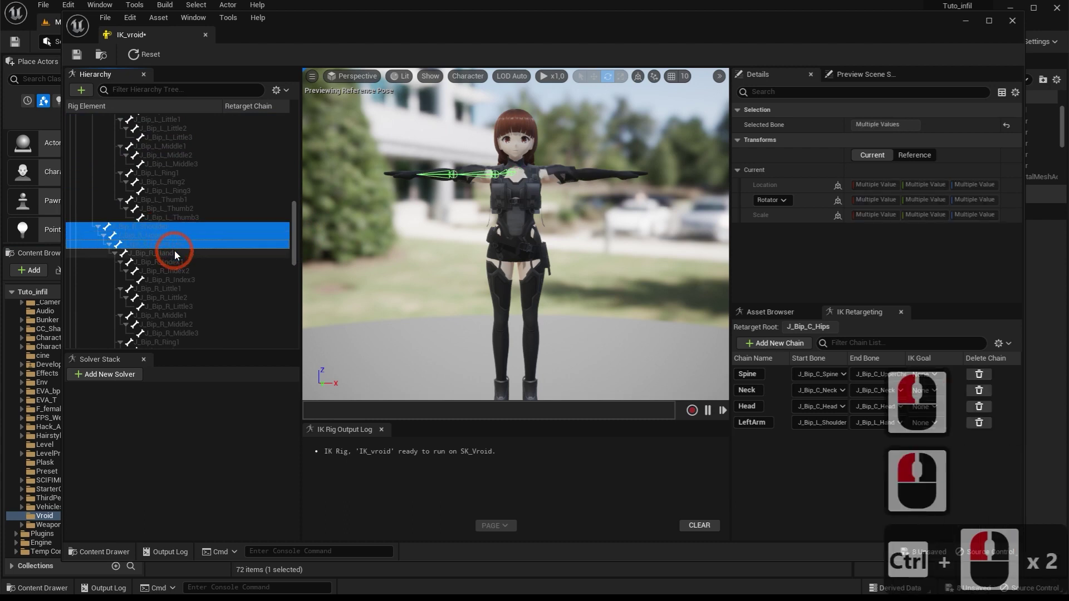
{"action": "left_click", "coordinate": [176, 253], "text": "ctrl"}
{"action": "right_click", "coordinate": [175, 251]}
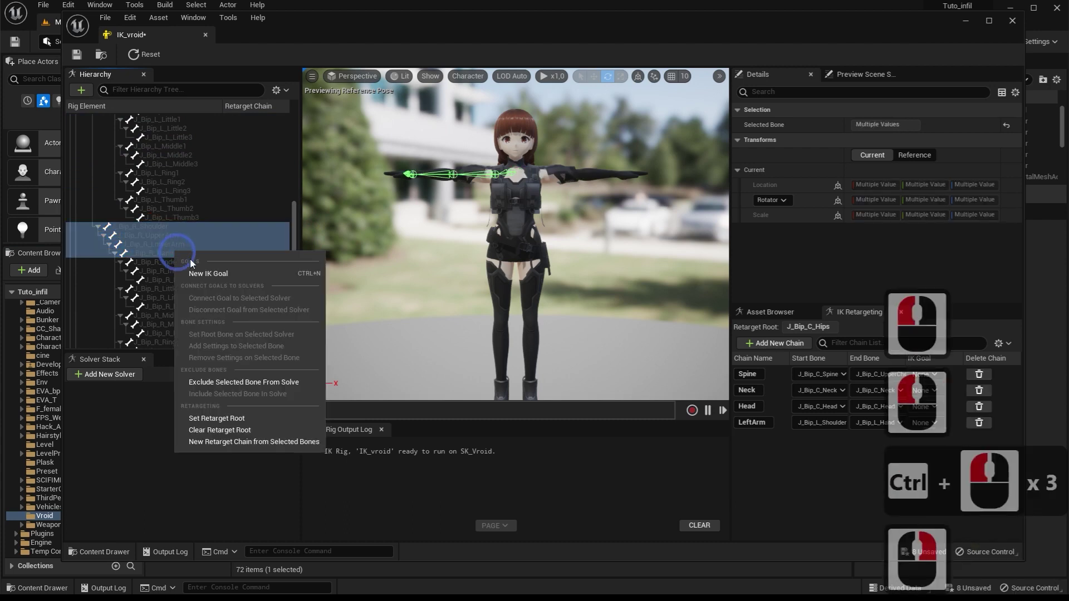
{"action": "left_click", "coordinate": [267, 443]}
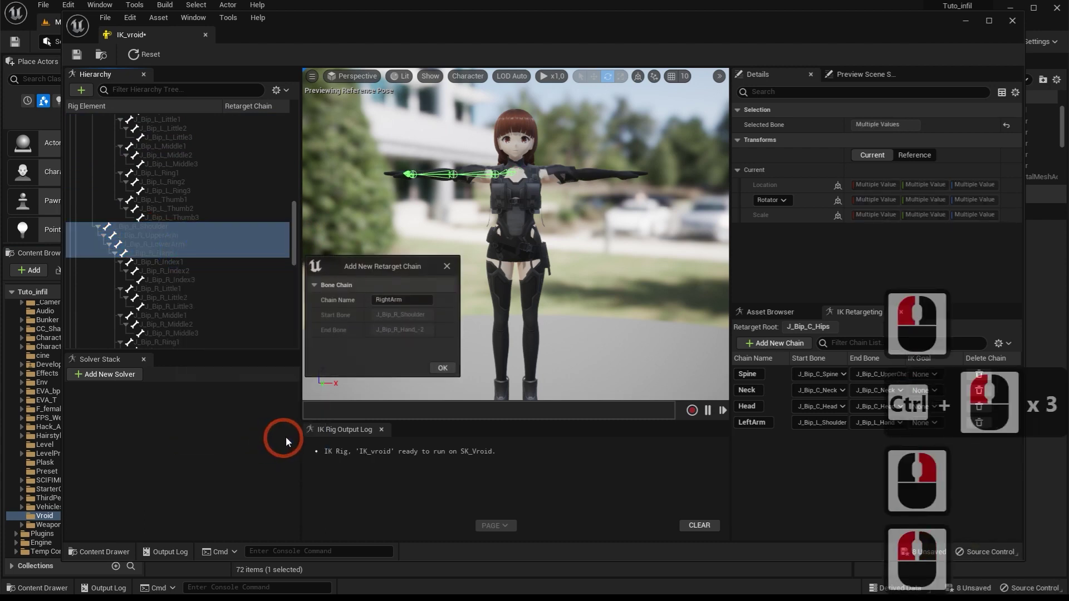
{"action": "left_click", "coordinate": [443, 366]}
{"action": "left_click", "coordinate": [454, 322]}
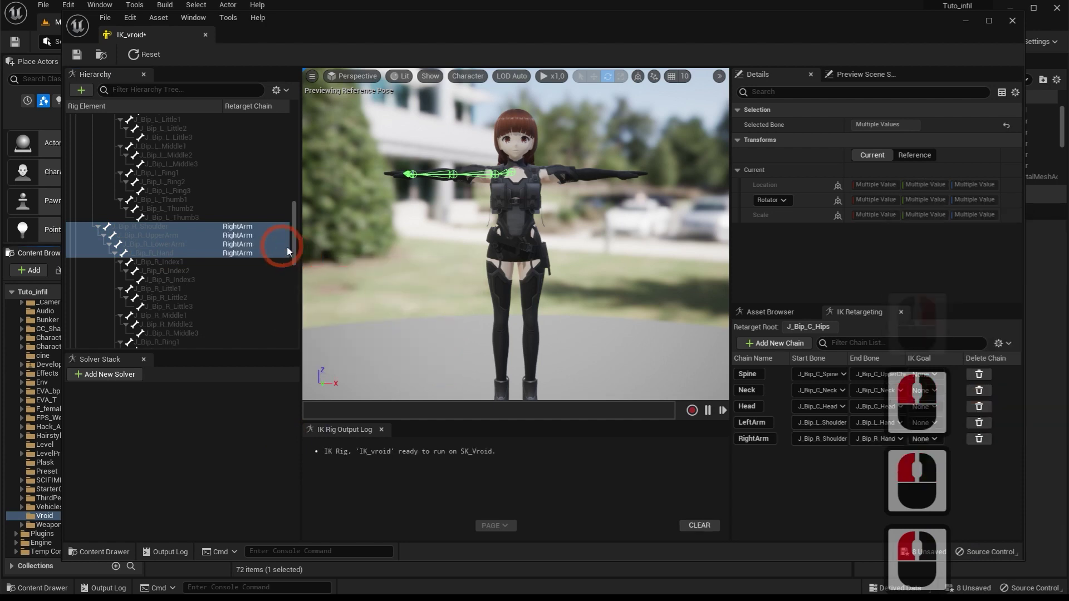
Create a LeftLeg retarget chain from J_Bip_L_UpperLeg, J_Bip_L_LowerLeg and J_Bip_L_Foot without an IK goal
{"action": "left_click_drag", "start_coordinate": [294, 247], "coordinate": [294, 296]}
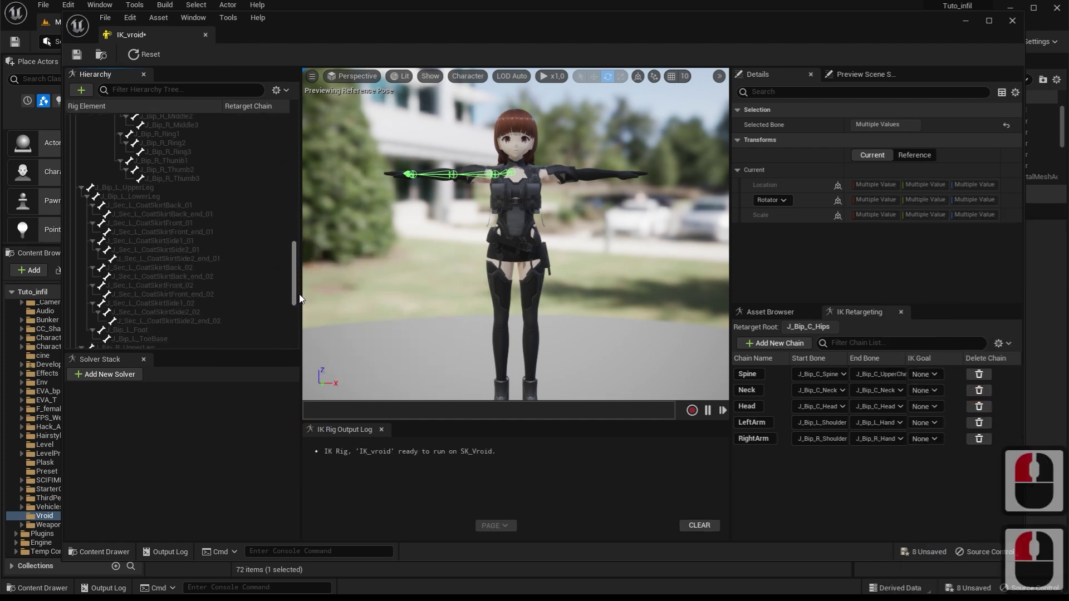
{"action": "left_click", "coordinate": [154, 189]}
{"action": "left_click", "coordinate": [158, 197], "text": "ctrl"}
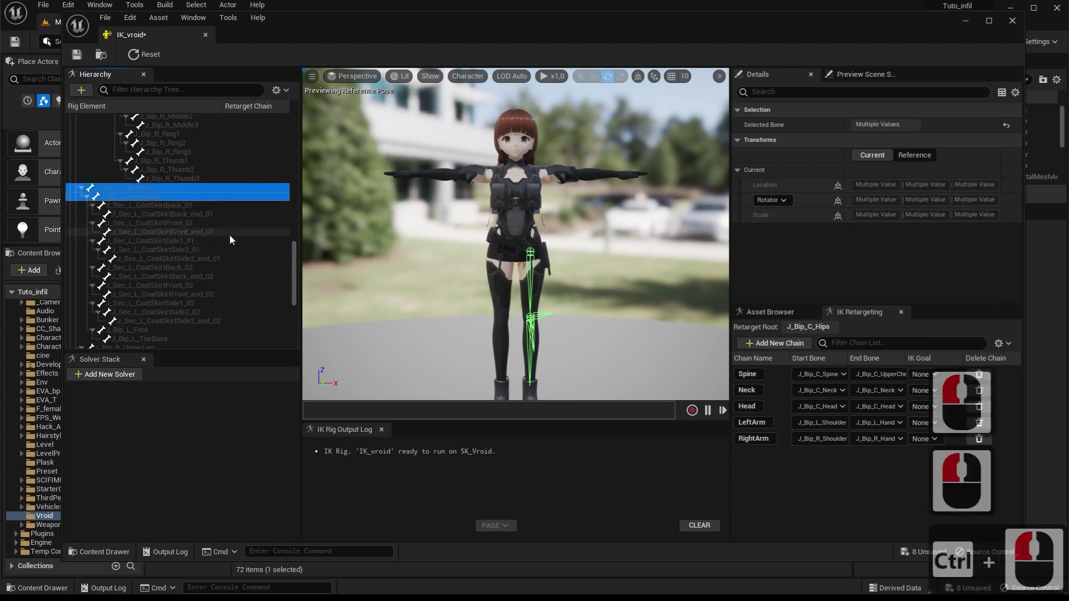
{"action": "left_click", "coordinate": [140, 332], "text": "ctrl"}
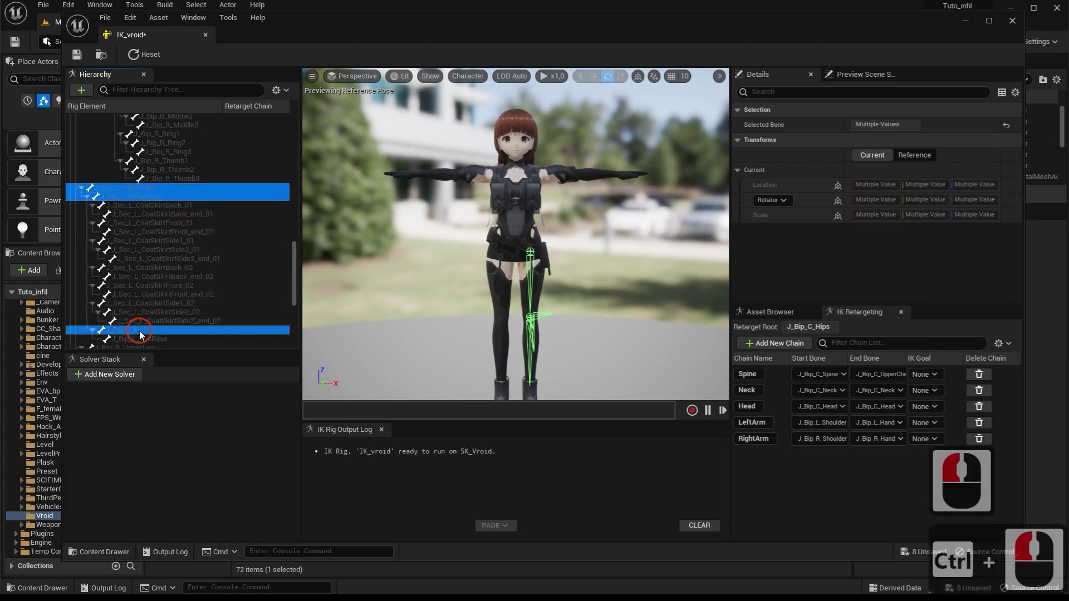
{"action": "right_click", "coordinate": [165, 190]}
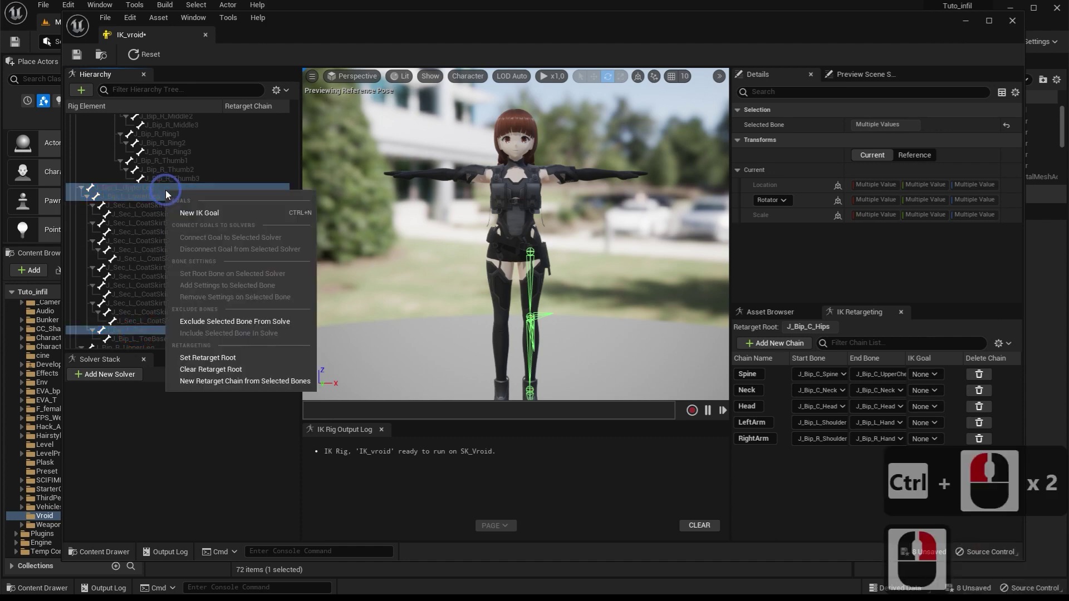
{"action": "left_click", "coordinate": [267, 381]}
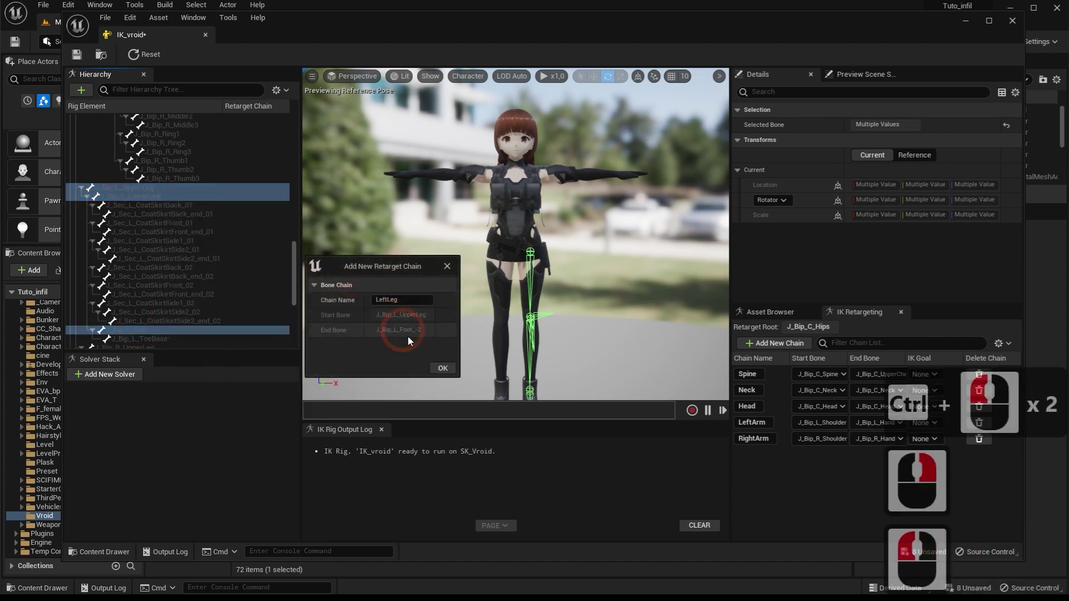
{"action": "left_click", "coordinate": [440, 369]}
{"action": "left_click", "coordinate": [441, 324]}
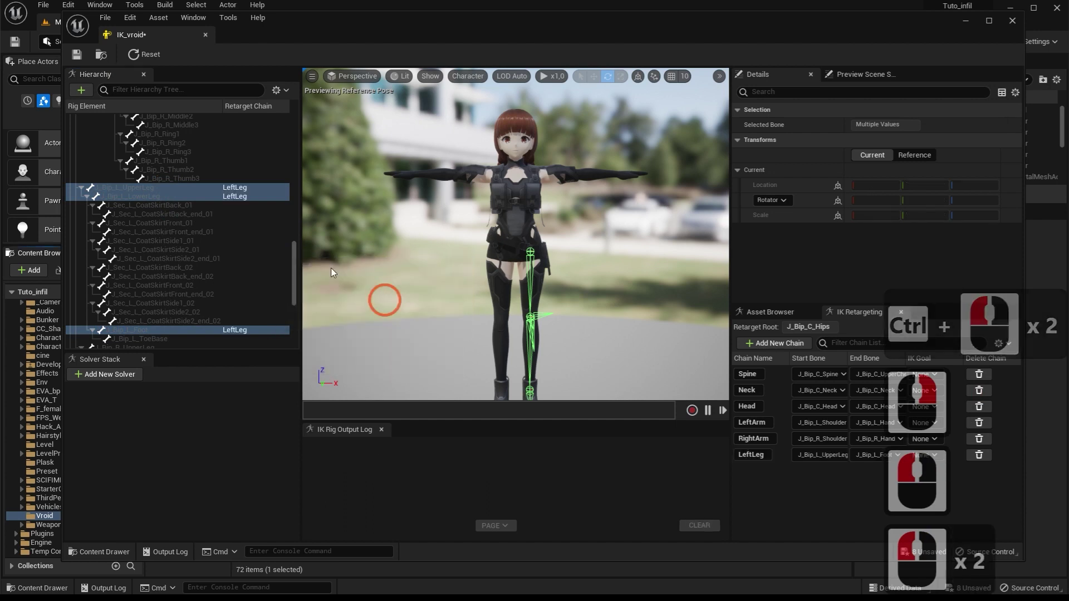
Create a RightLeg retarget chain from J_Bip_R_UpperLeg through J_Bip_R_Foot without an IK goal, and save and close the IK rig
{"action": "left_click_drag", "start_coordinate": [286, 258], "coordinate": [295, 308]}
{"action": "left_click", "coordinate": [142, 187]}
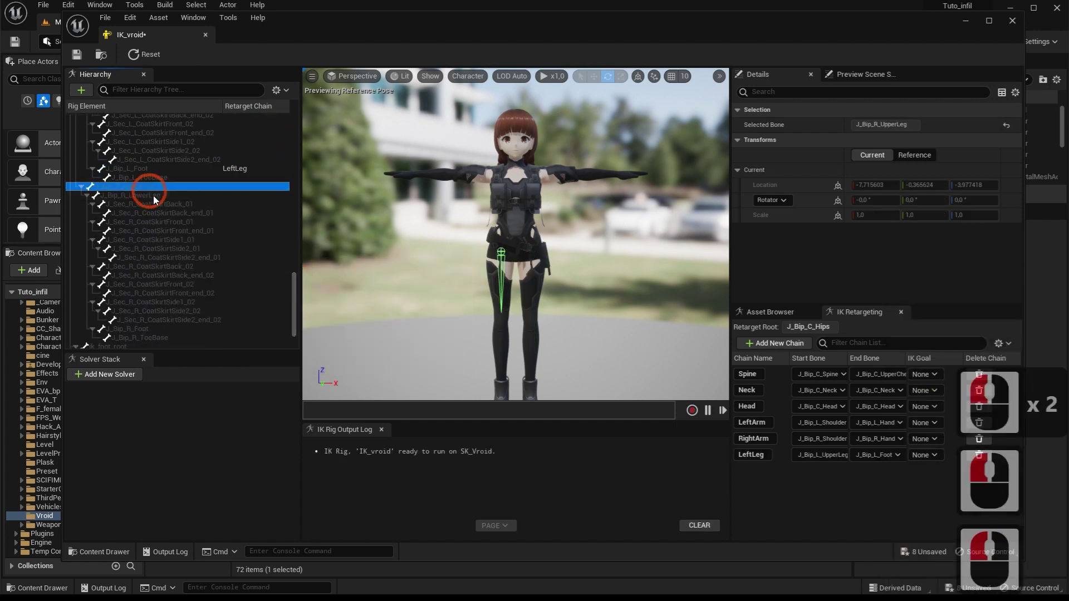
{"action": "left_click", "coordinate": [159, 195], "text": "ctrl"}
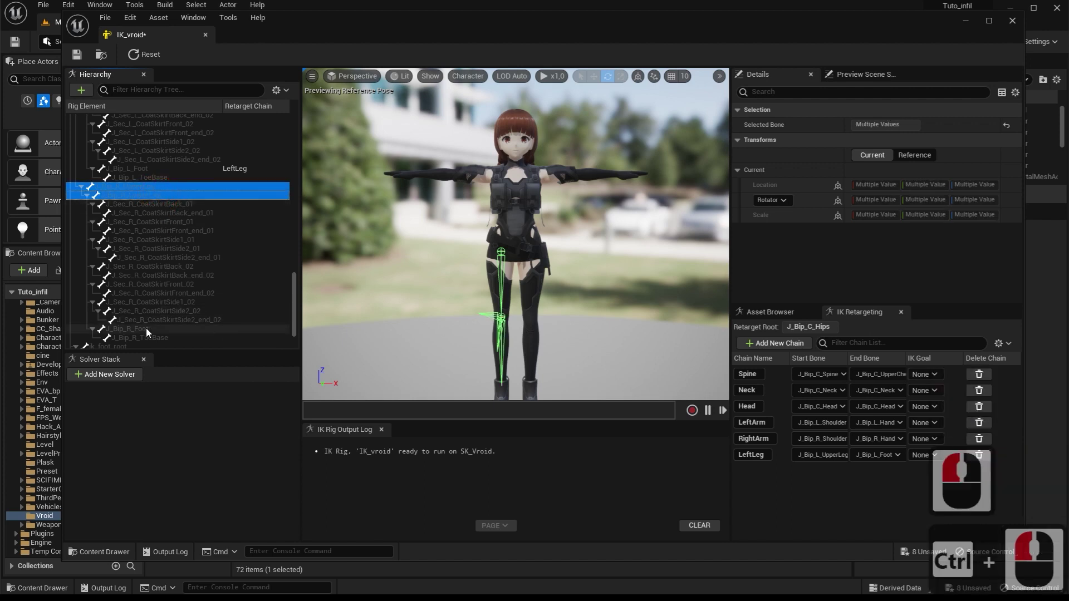
{"action": "left_click", "coordinate": [146, 328], "text": "ctrl"}
{"action": "right_click", "coordinate": [175, 192]}
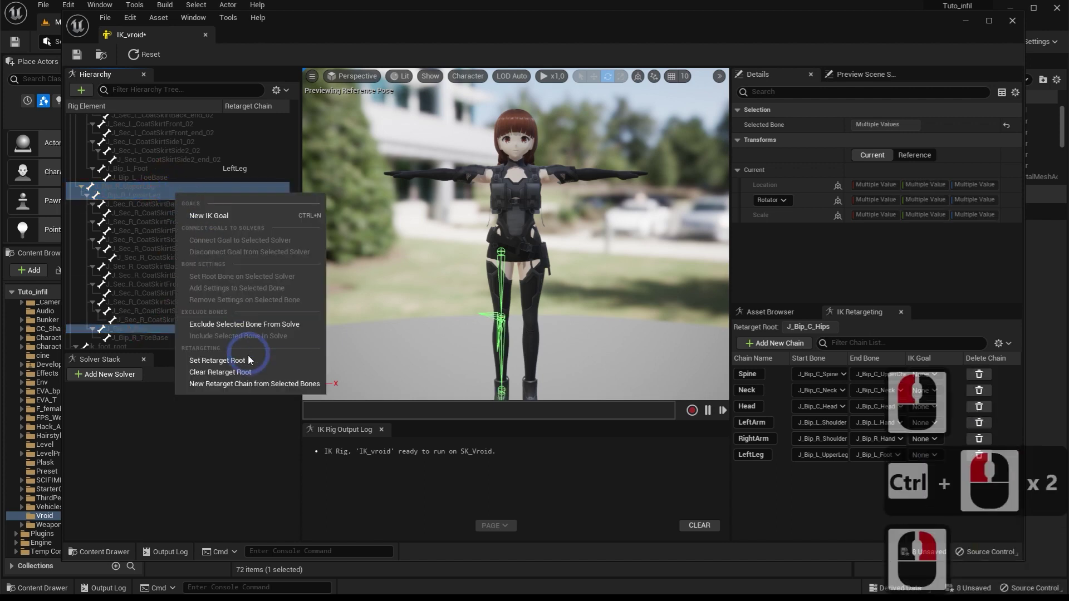
{"action": "left_click", "coordinate": [239, 385]}
{"action": "left_click", "coordinate": [443, 365]}
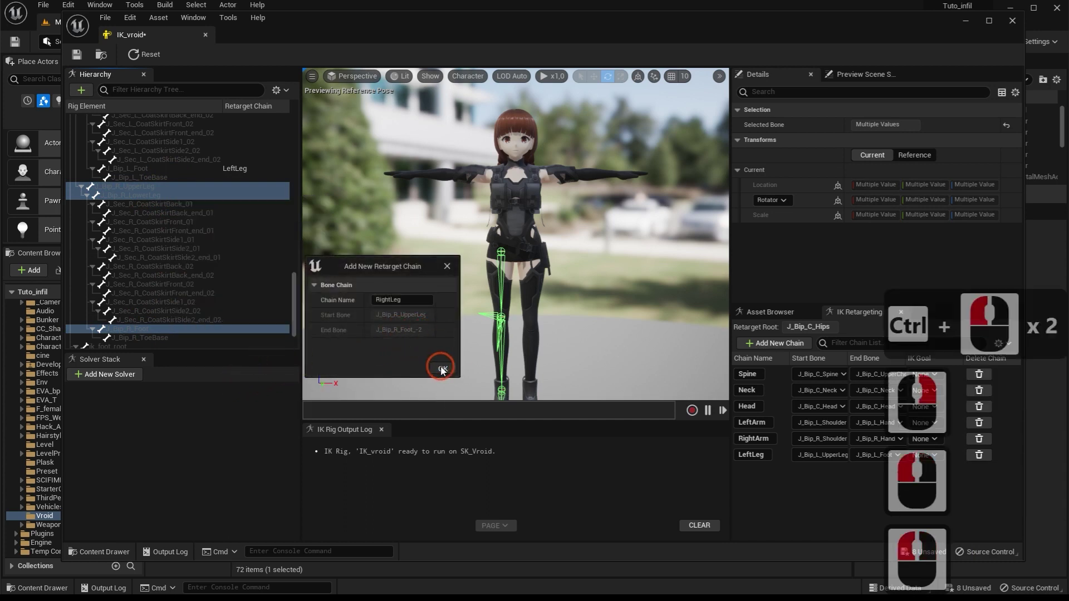
{"action": "left_click", "coordinate": [448, 323]}
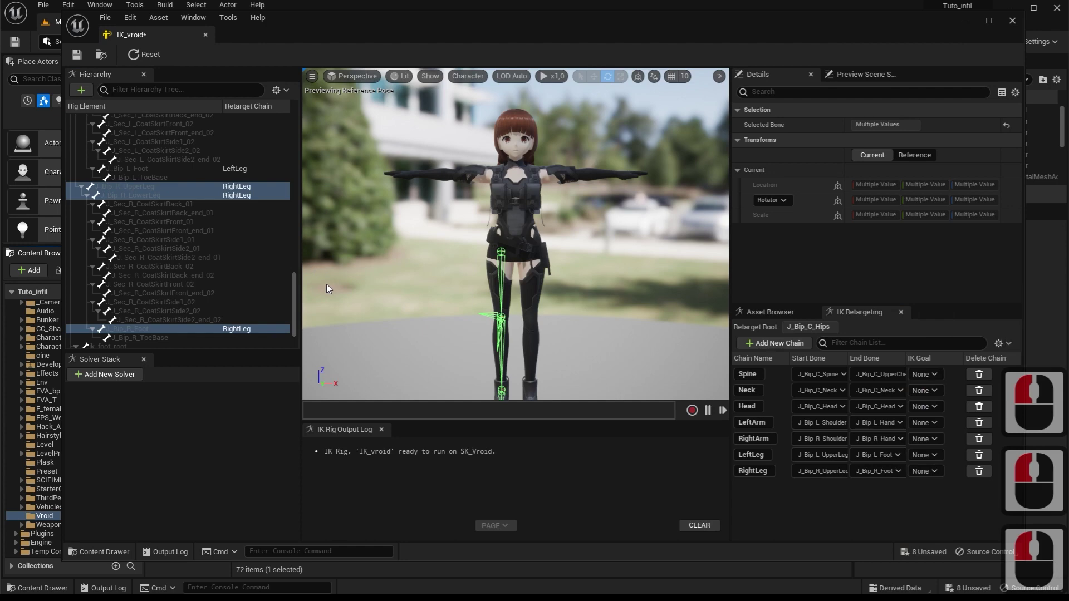
{"action": "left_click", "coordinate": [76, 56]}
{"action": "left_click", "coordinate": [1013, 21]}
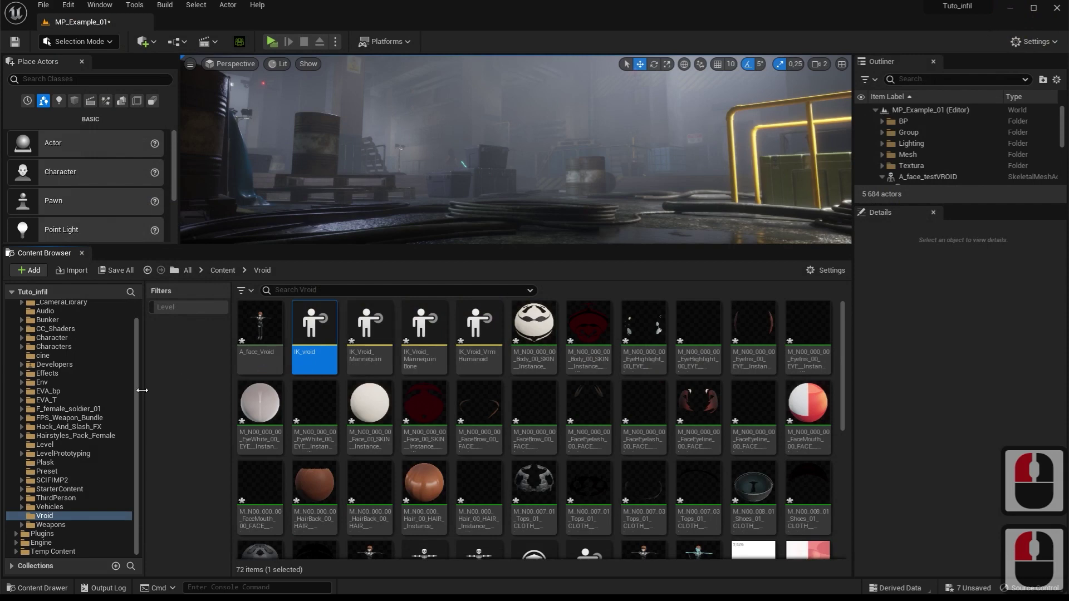
Create an IK Retargeter in the Plask folder with IK_Plask as the rig to copy animation from
{"action": "mouse_move", "coordinate": [135, 395]}
{"action": "left_mouse_down"}
{"action": "mouse_move", "coordinate": [139, 356]}
{"action": "mouse_move", "coordinate": [141, 413]}
{"action": "left_mouse_up"}
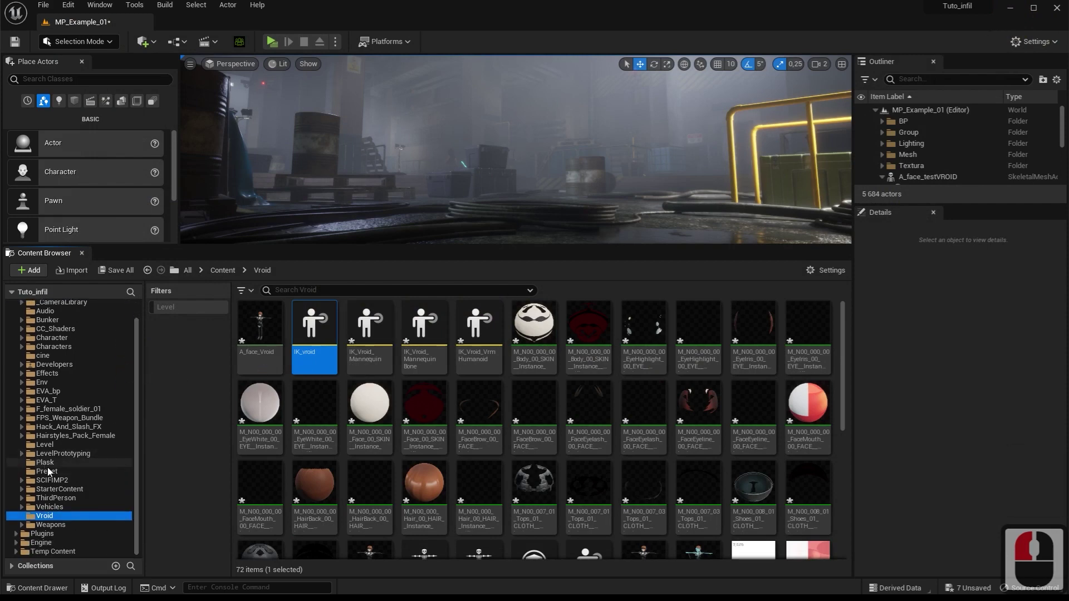
{"action": "left_click", "coordinate": [157, 446]}
{"action": "right_click", "coordinate": [346, 406]}
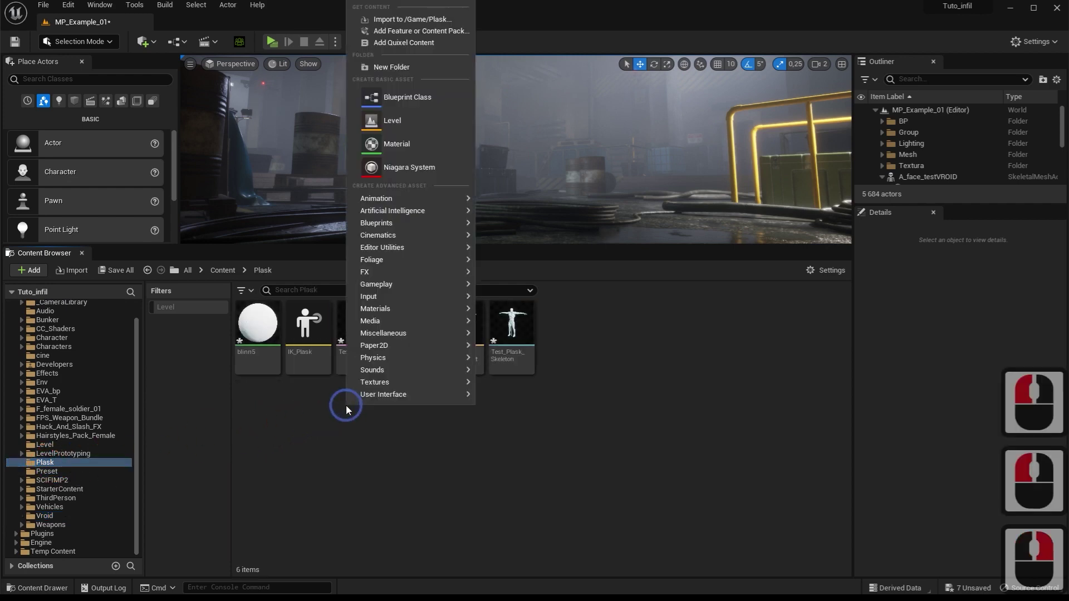
{"action": "mouse_move", "coordinate": [385, 345]}
{"action": "mouse_move", "coordinate": [420, 199]}
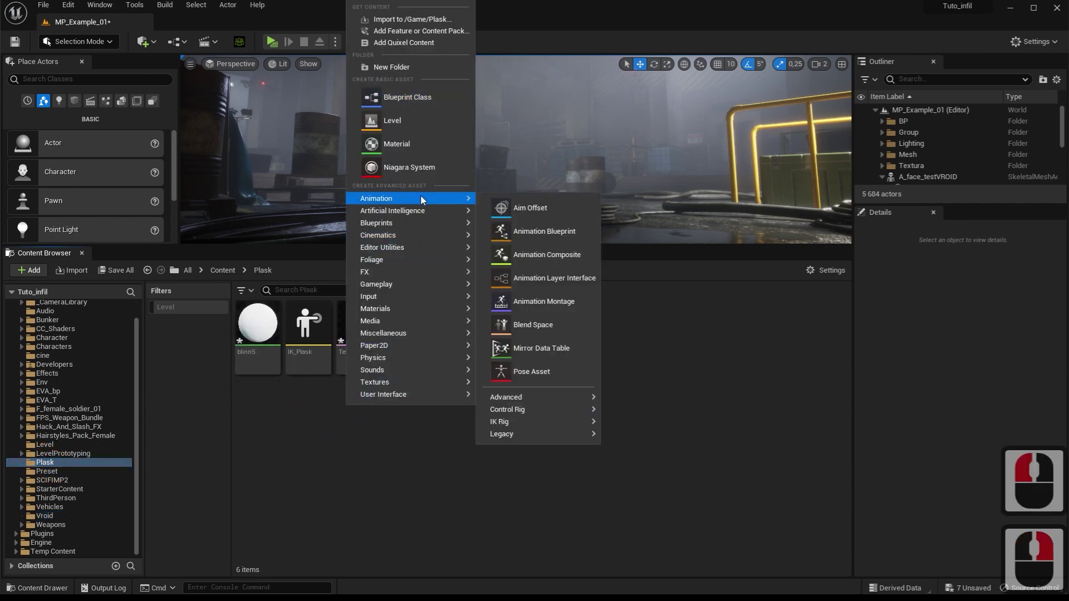
{"action": "mouse_move", "coordinate": [526, 423]}
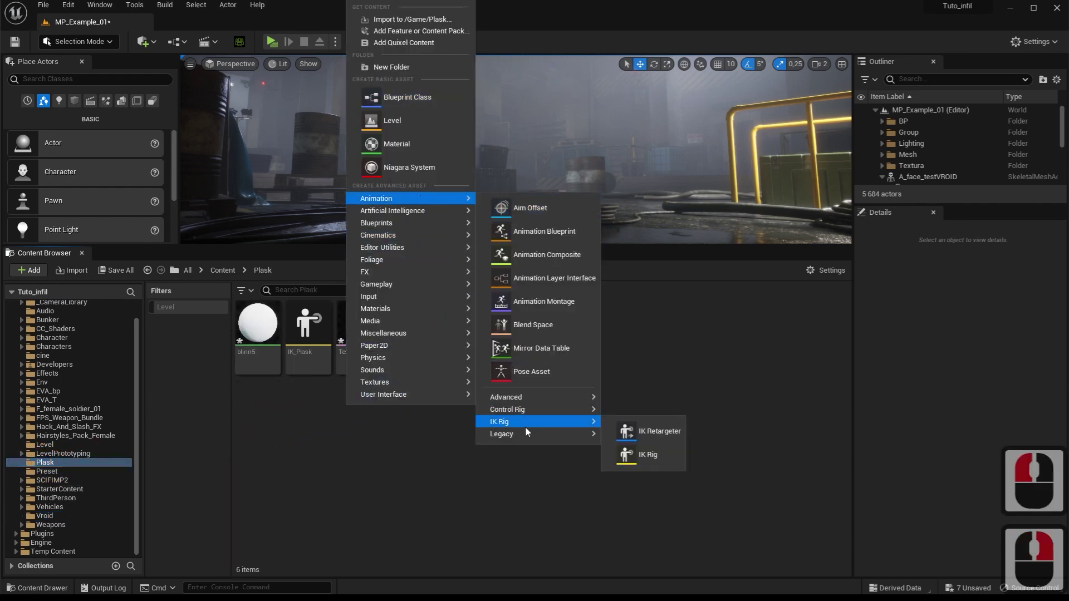
{"action": "left_click", "coordinate": [655, 432]}
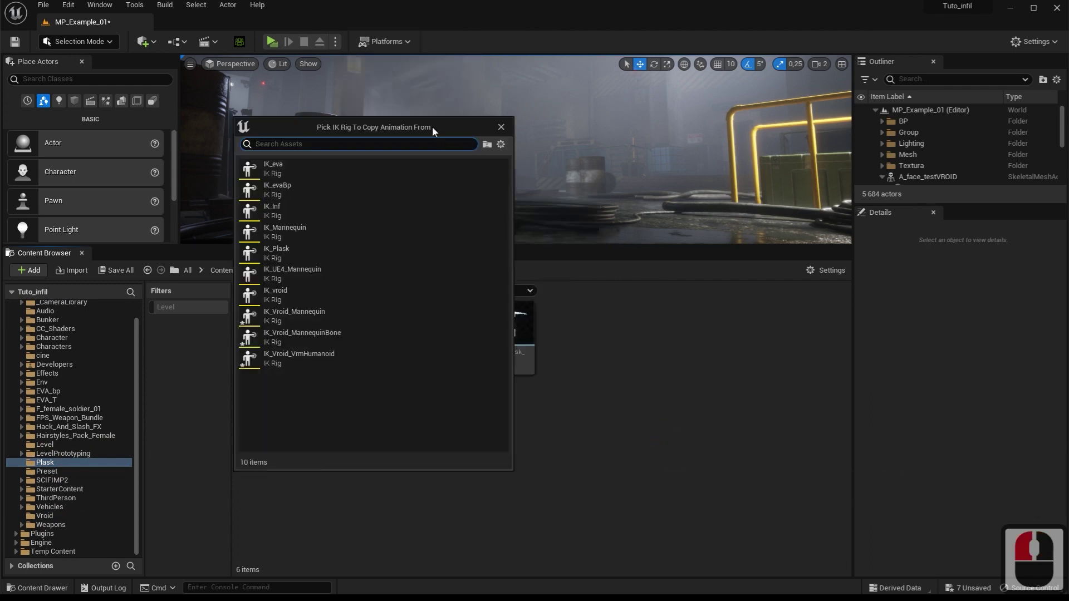
{"action": "left_click_drag", "start_coordinate": [433, 131], "coordinate": [775, 122]}
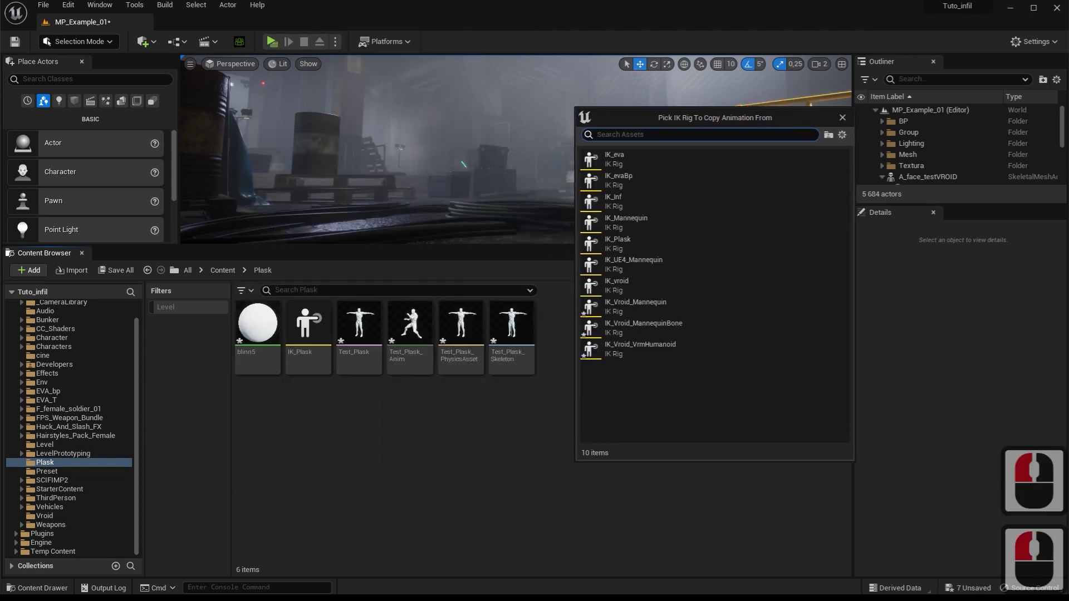
{"action": "left_click", "coordinate": [617, 245]}
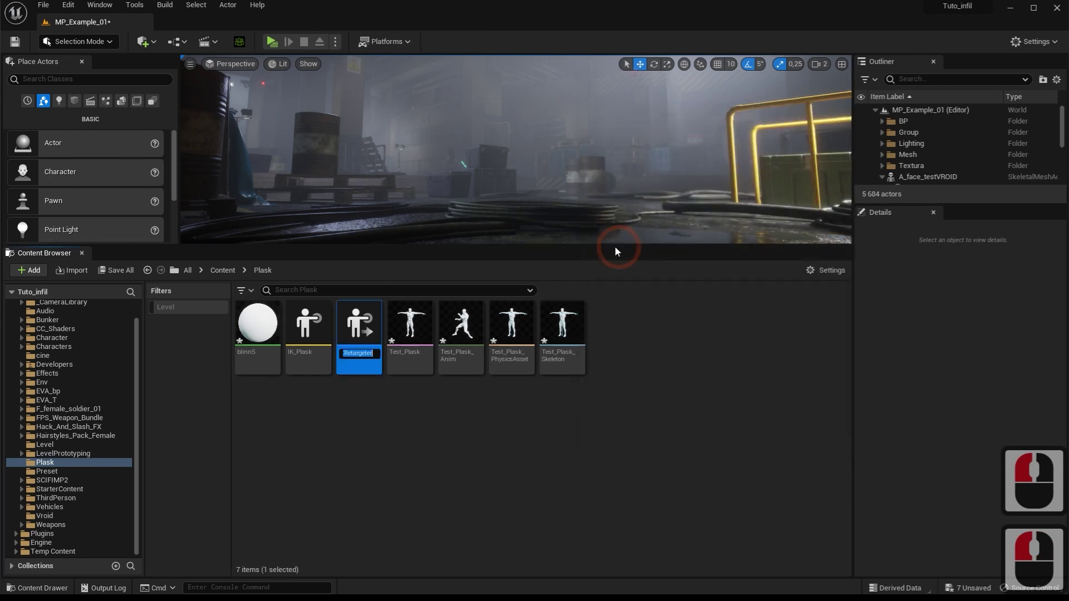
Name the new IK Retargeter asset Ret_P_V
{"action": "type", "text": "Ret"}
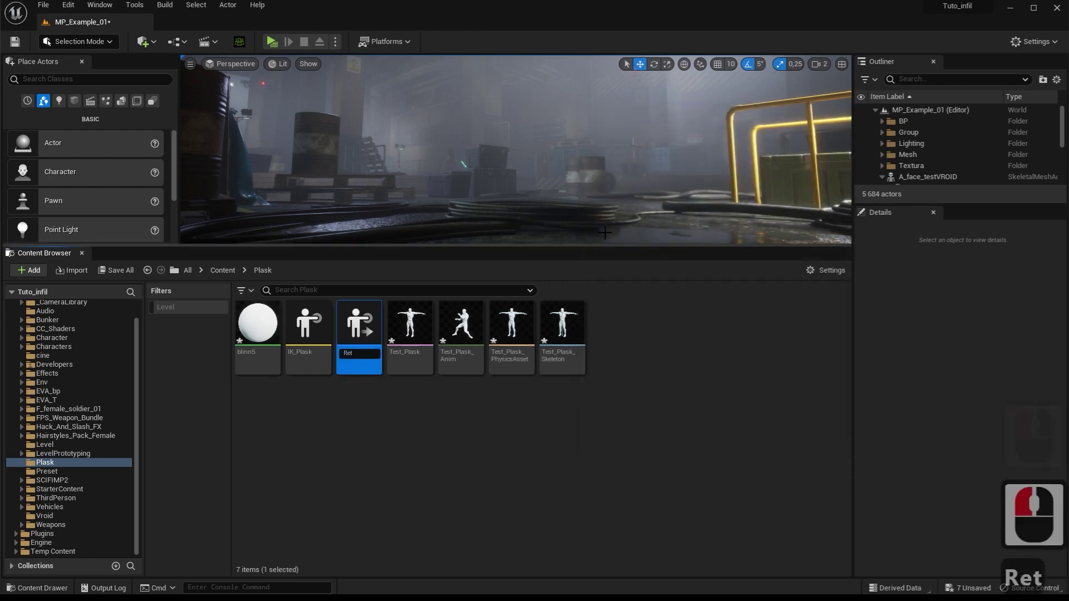
{"action": "type", "text": "_P"}
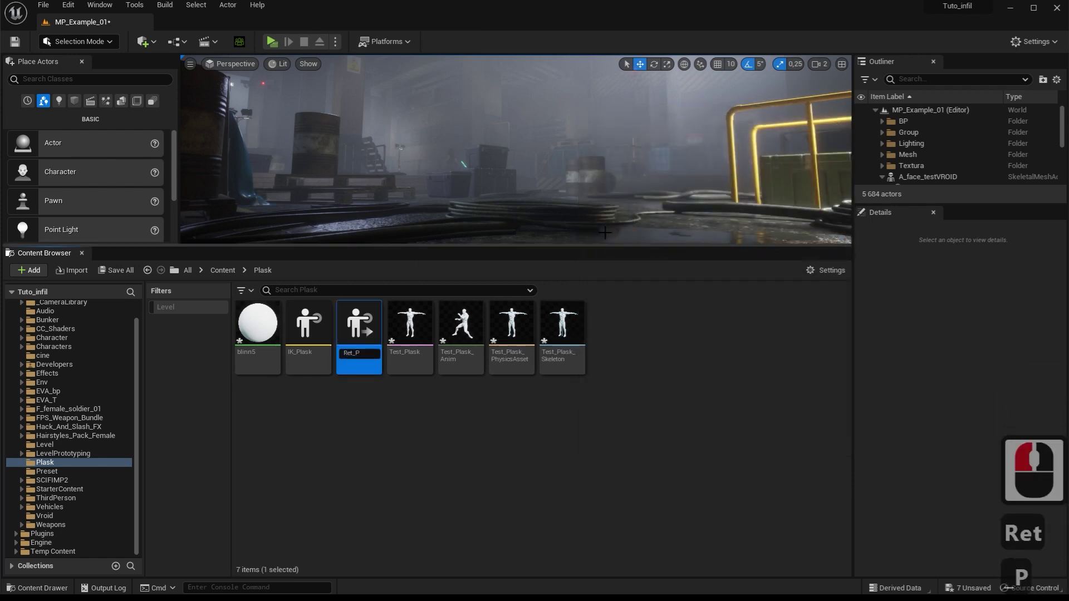
{"action": "type", "text": "_V"}
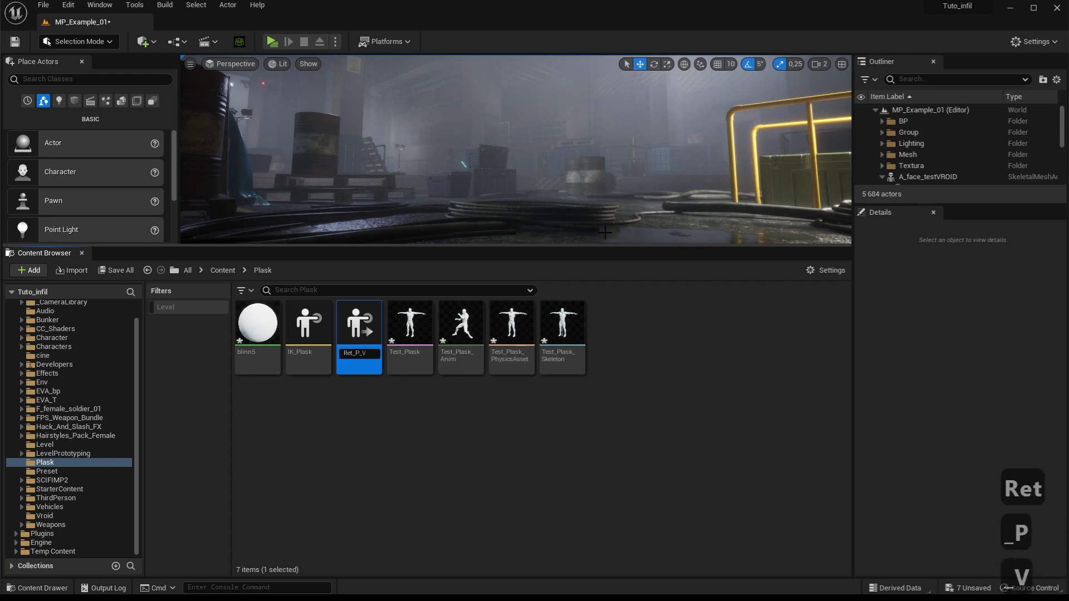
{"action": "key", "text": "Return"}
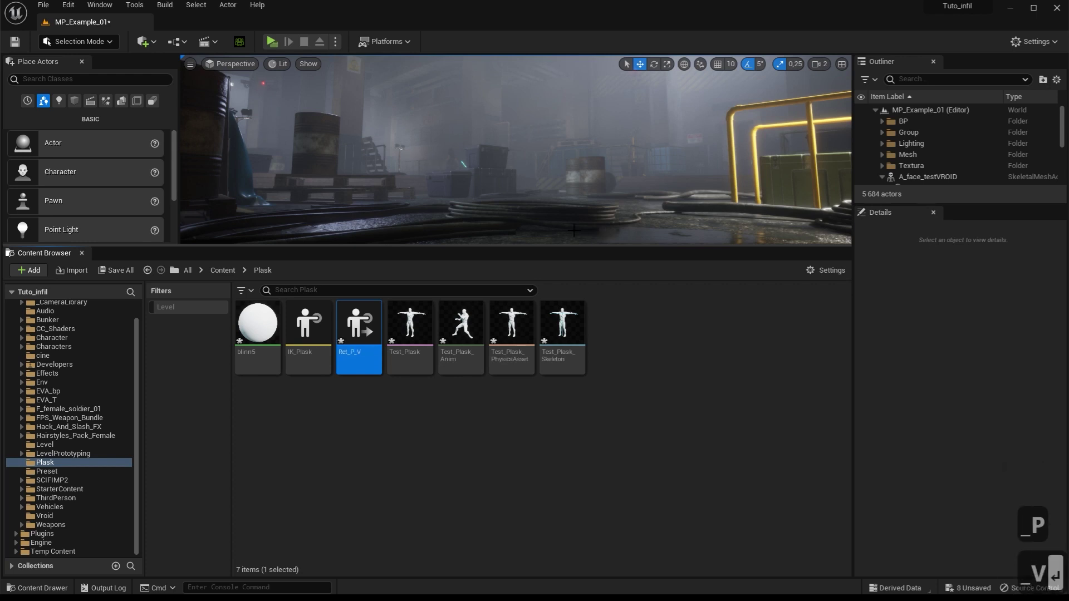
Open the Ret_P_V retargeter and set its Target IKRig Asset to IK_vroid
{"action": "double_click", "coordinate": [360, 328]}
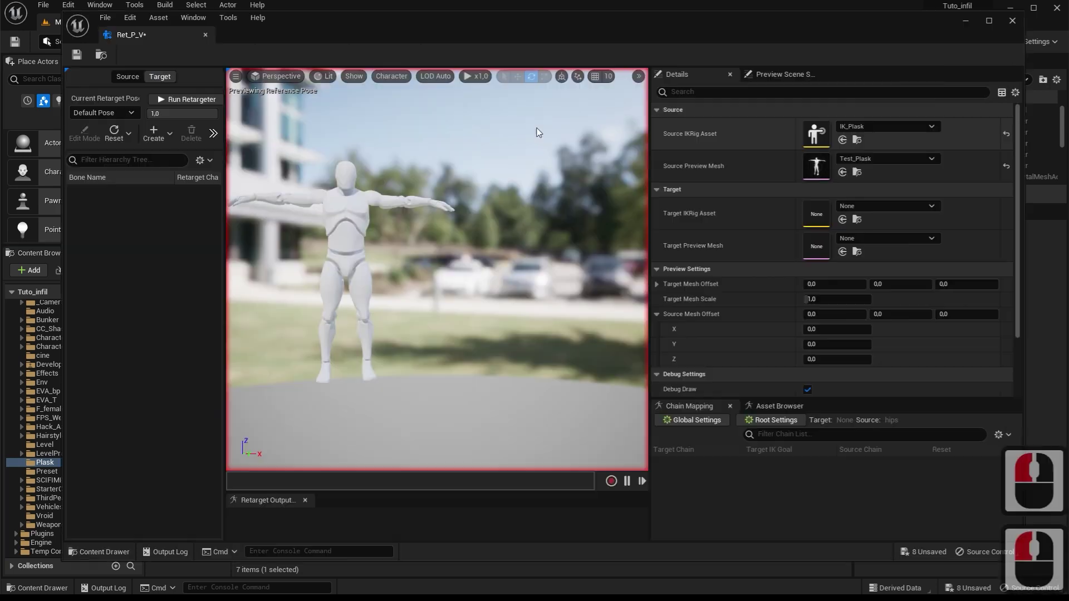
{"action": "left_click", "coordinate": [921, 207]}
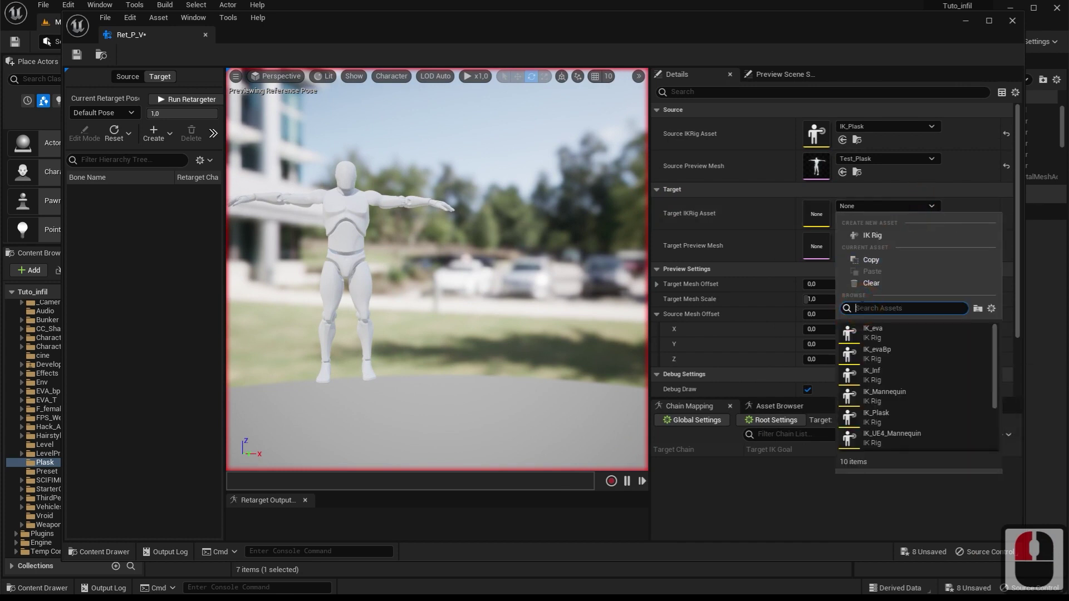
{"action": "type", "text": "vr"}
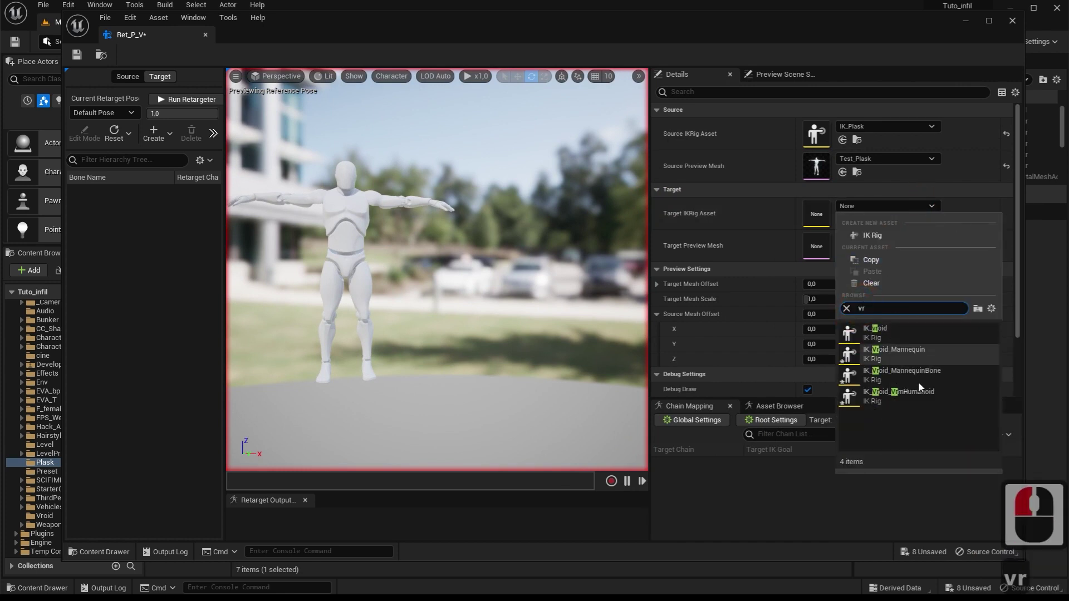
{"action": "left_click", "coordinate": [884, 329]}
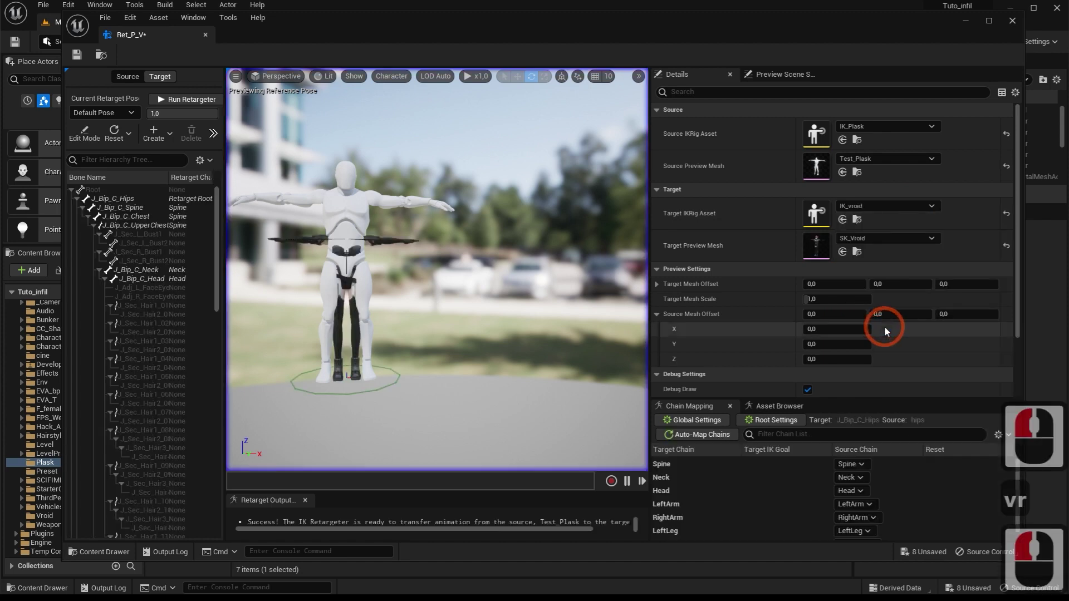
Offset the target mesh by about 192 along X and preview the Test_Plask_Anim animation on both characters
{"action": "left_click_drag", "start_coordinate": [831, 284], "coordinate": [870, 284]}
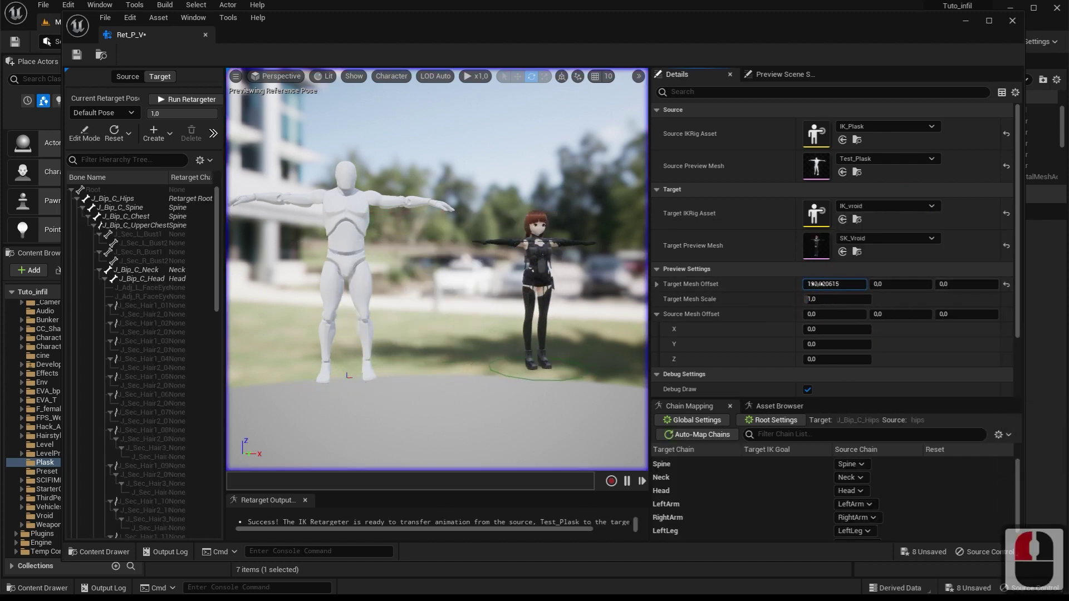
{"action": "left_click", "coordinate": [758, 407]}
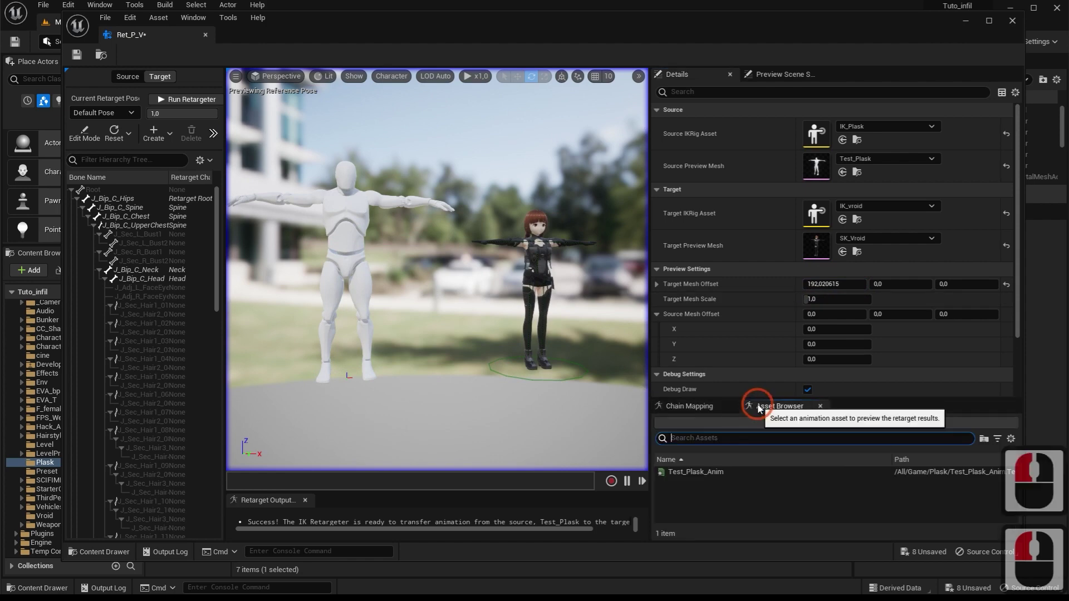
{"action": "double_click", "coordinate": [706, 472]}
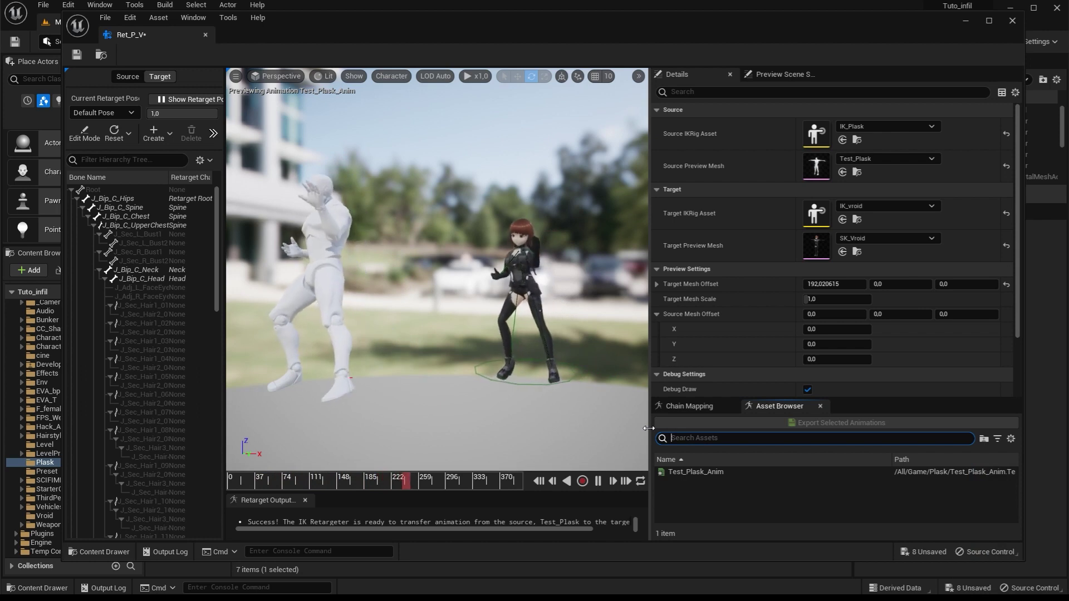
Export the retargeted Test_Plask_Anim animation to the Vroid folder, and save and close the Ret_P_V retargeter
{"action": "left_click", "coordinate": [598, 481]}
{"action": "left_click", "coordinate": [717, 471]}
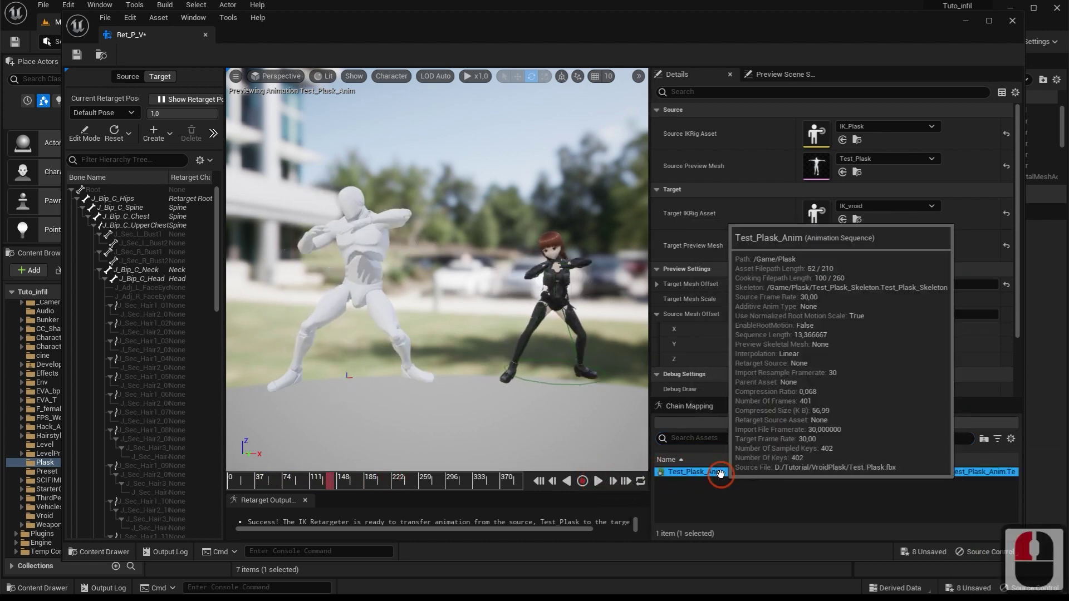
{"action": "left_click", "coordinate": [850, 401]}
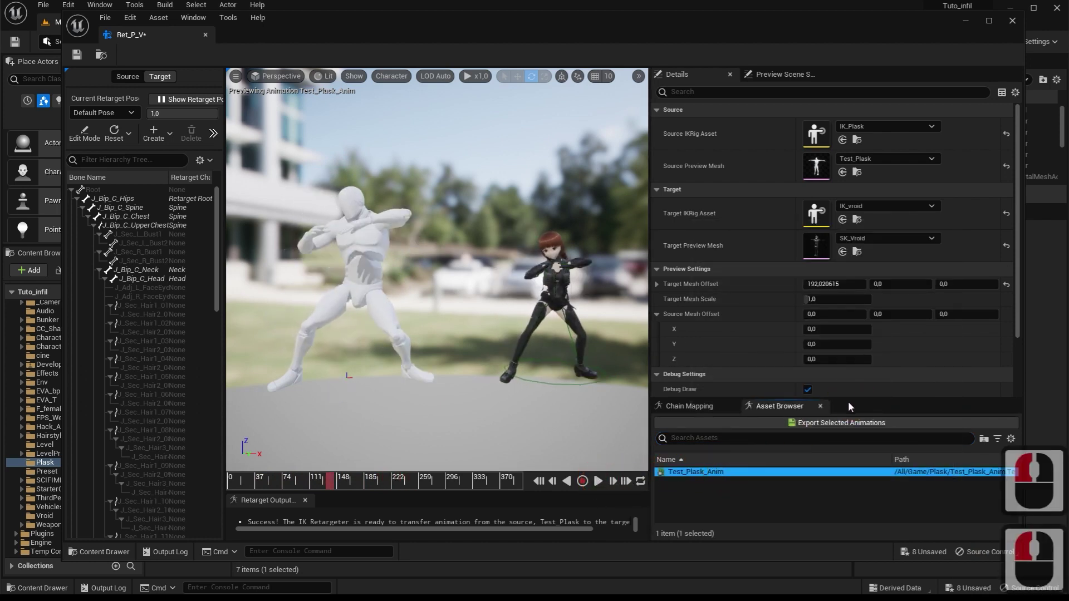
{"action": "left_click", "coordinate": [838, 425]}
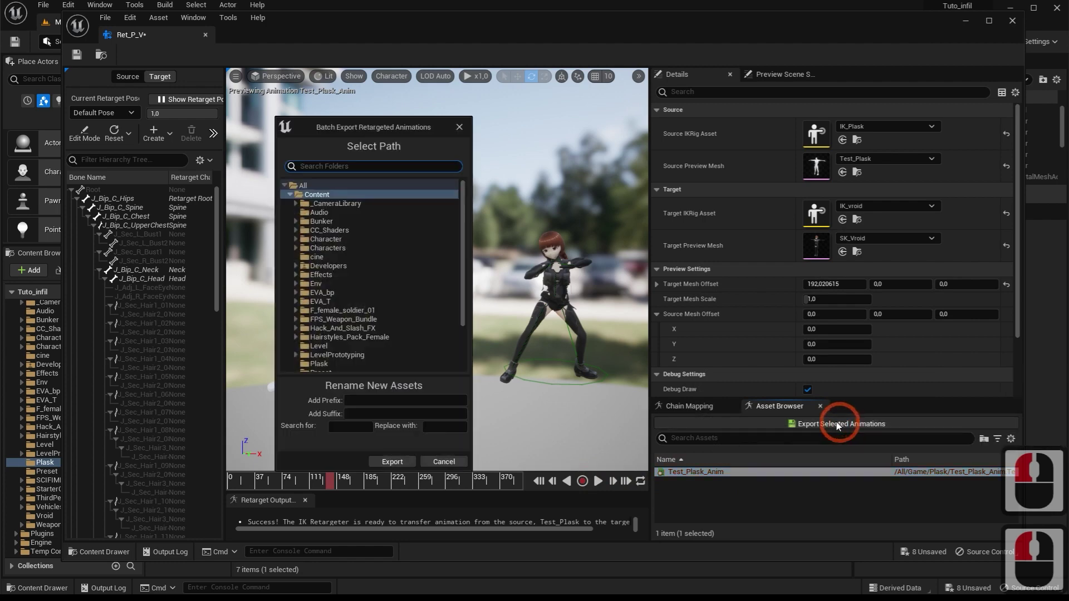
{"action": "scroll", "coordinate": [326, 281], "scroll_direction": "down", "scroll_amount": 8}
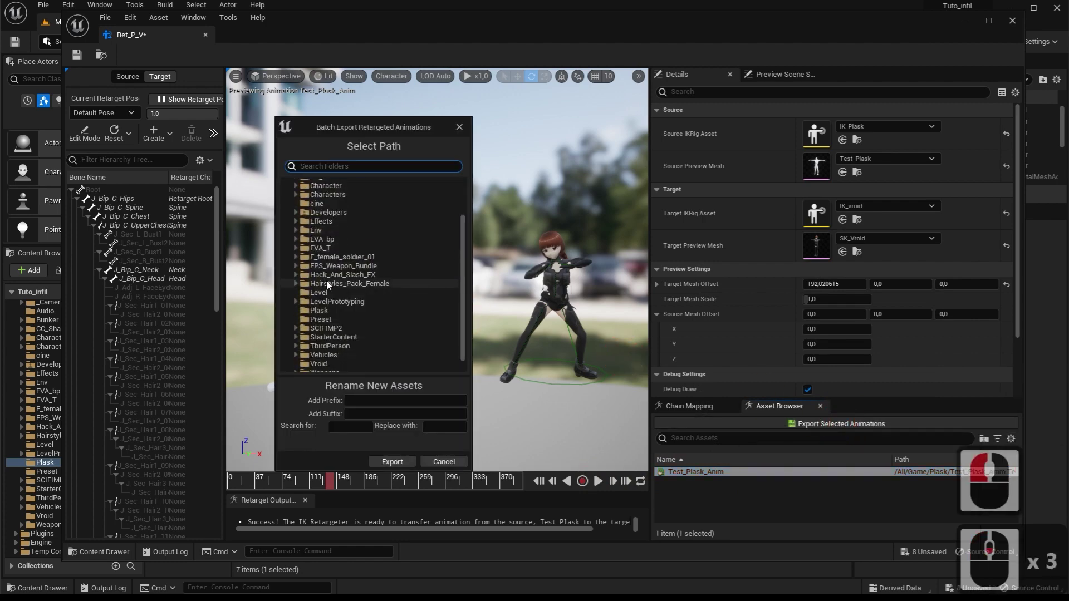
{"action": "left_click", "coordinate": [320, 351]}
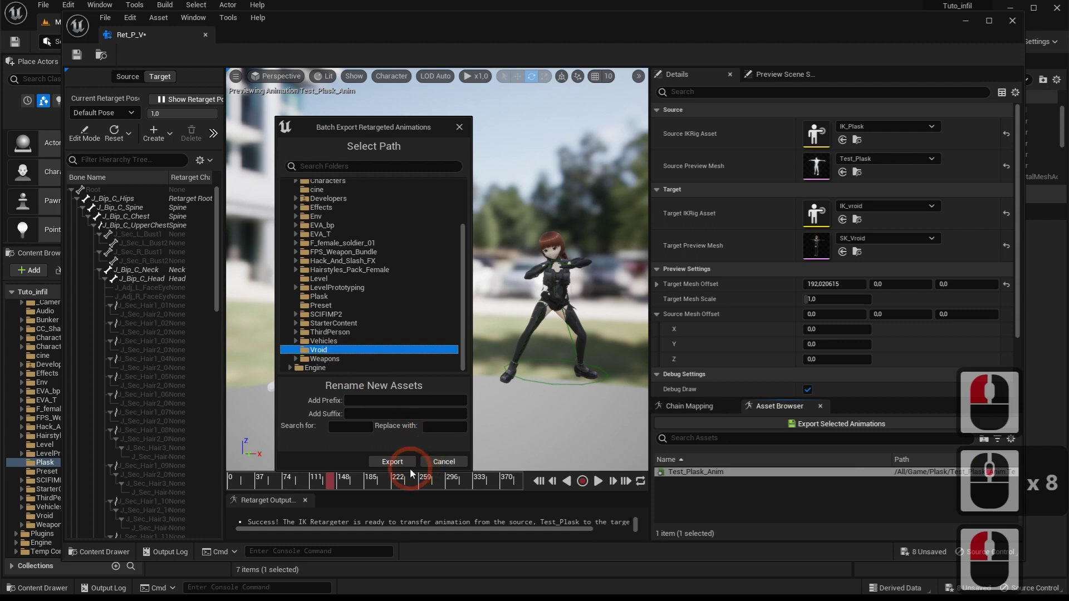
{"action": "left_click", "coordinate": [391, 463]}
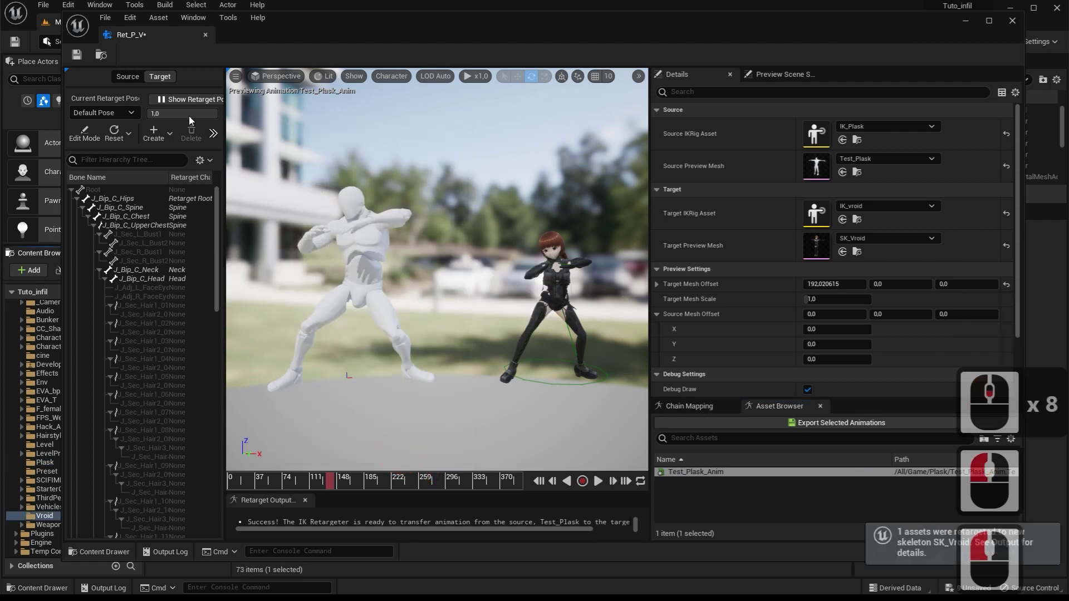
{"action": "left_click", "coordinate": [77, 56]}
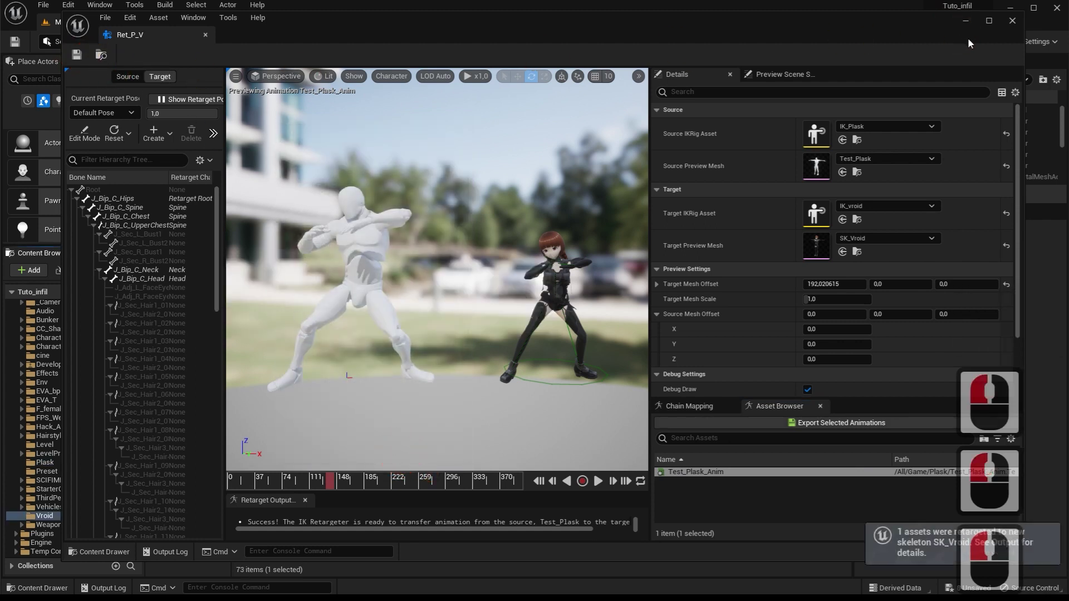
{"action": "left_click", "coordinate": [1008, 21]}
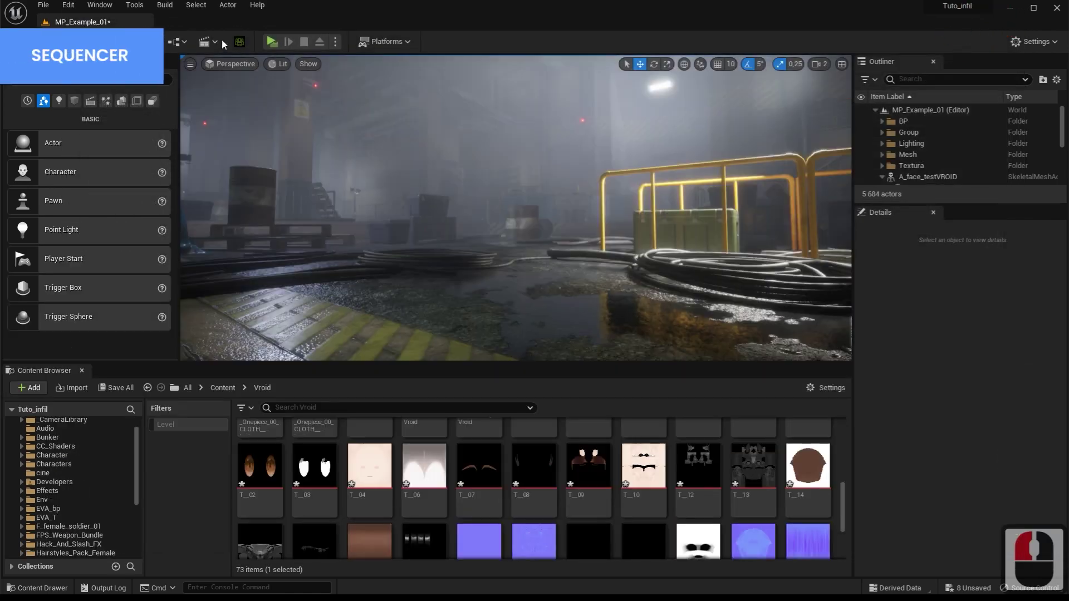
Add a level sequence named Test_vr2, saved in the cine folder
{"action": "left_click", "coordinate": [210, 42]}
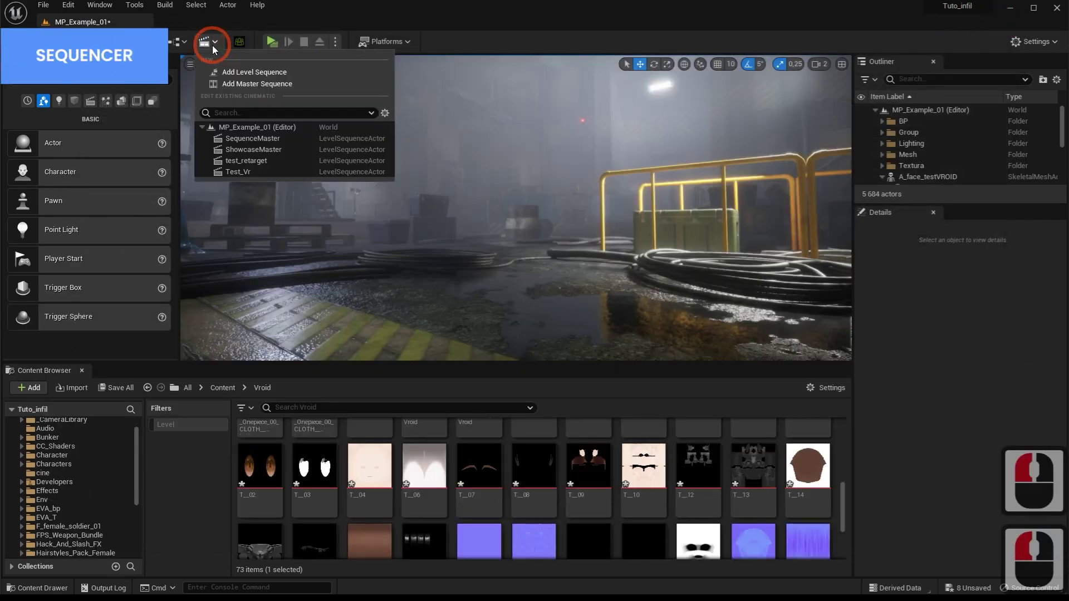
{"action": "left_click", "coordinate": [234, 68]}
{"action": "left_click", "coordinate": [169, 164]}
{"action": "double_click", "coordinate": [92, 225]}
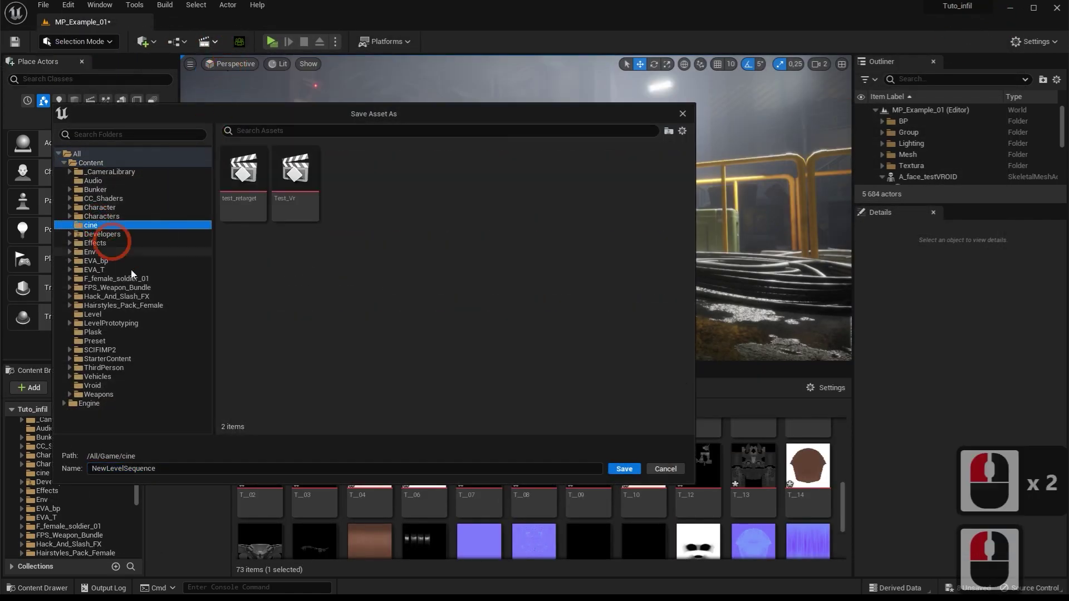
{"action": "left_click", "coordinate": [166, 468]}
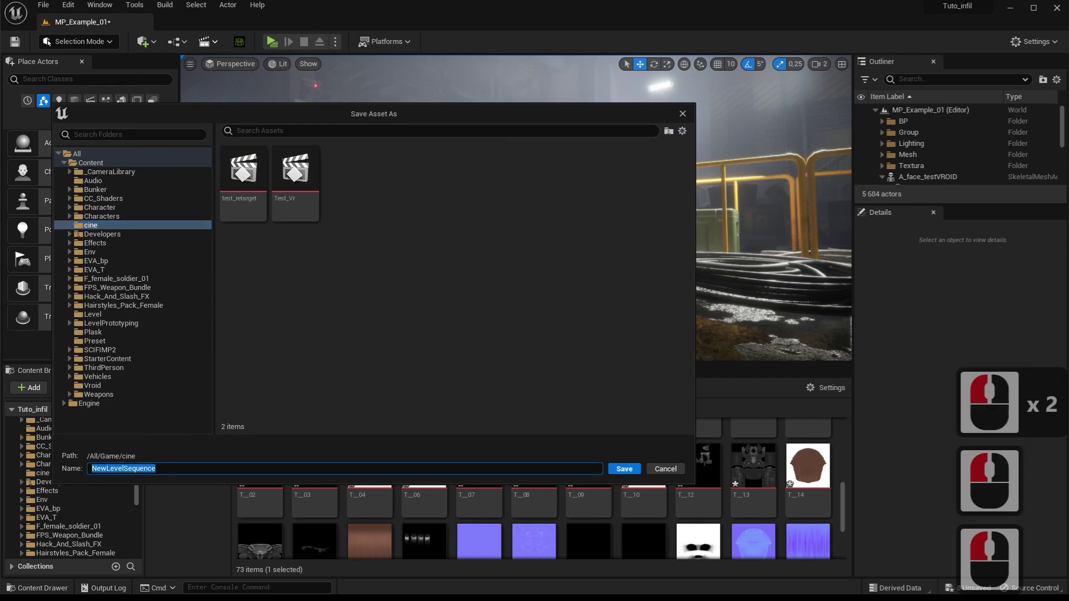
{"action": "type", "text": "Test_vr2"}
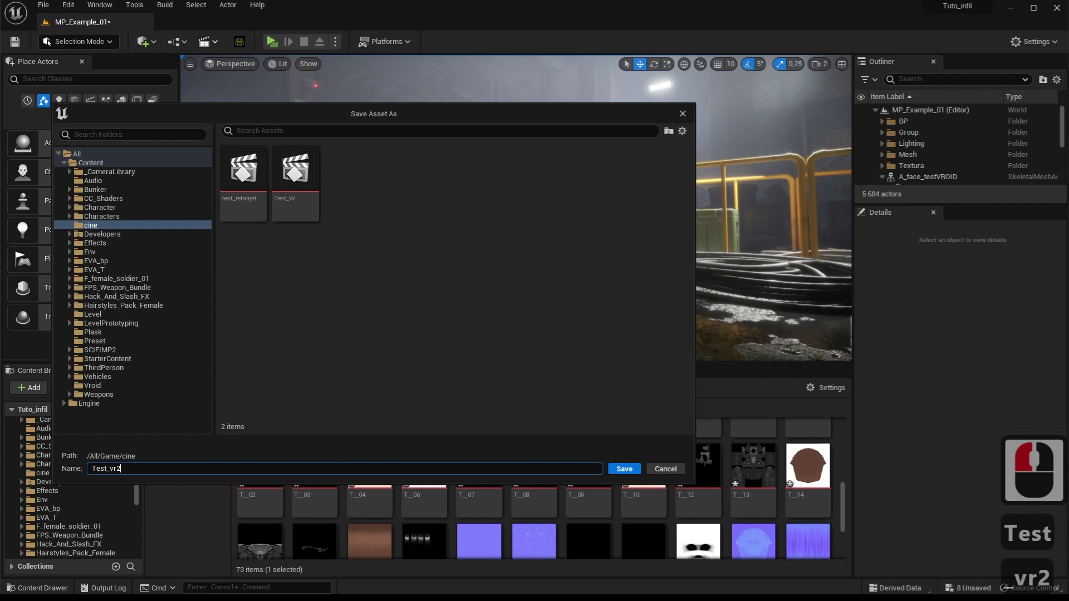
{"action": "left_click", "coordinate": [624, 469]}
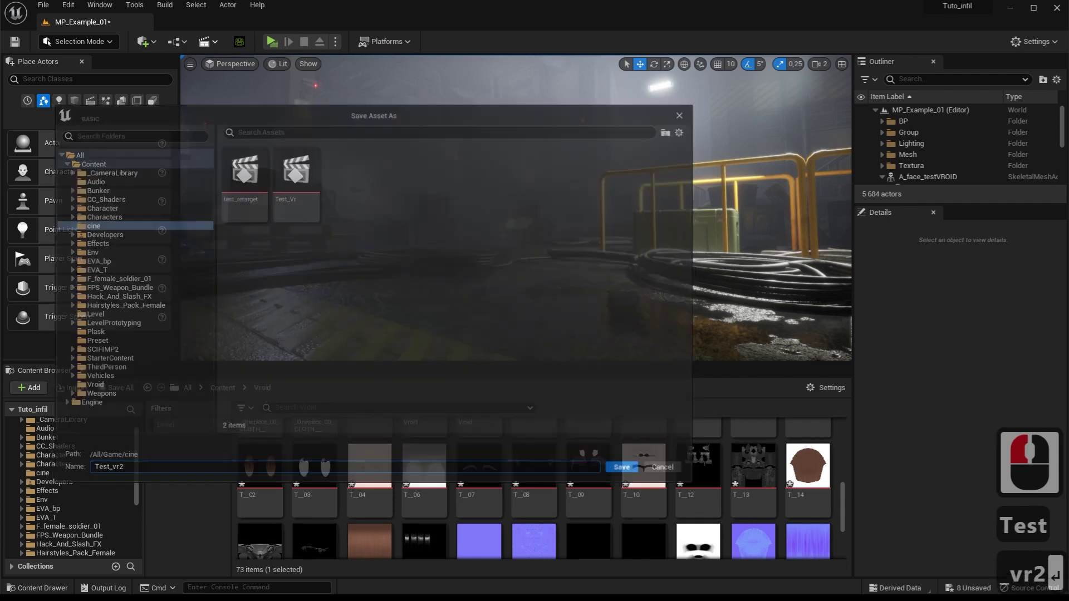
Place the SK_Vroid skeletal mesh from the Vroid folder on the warehouse floor in the level
{"action": "left_click", "coordinate": [49, 371]}
{"action": "scroll", "coordinate": [813, 468], "scroll_direction": "up", "scroll_amount": 2}
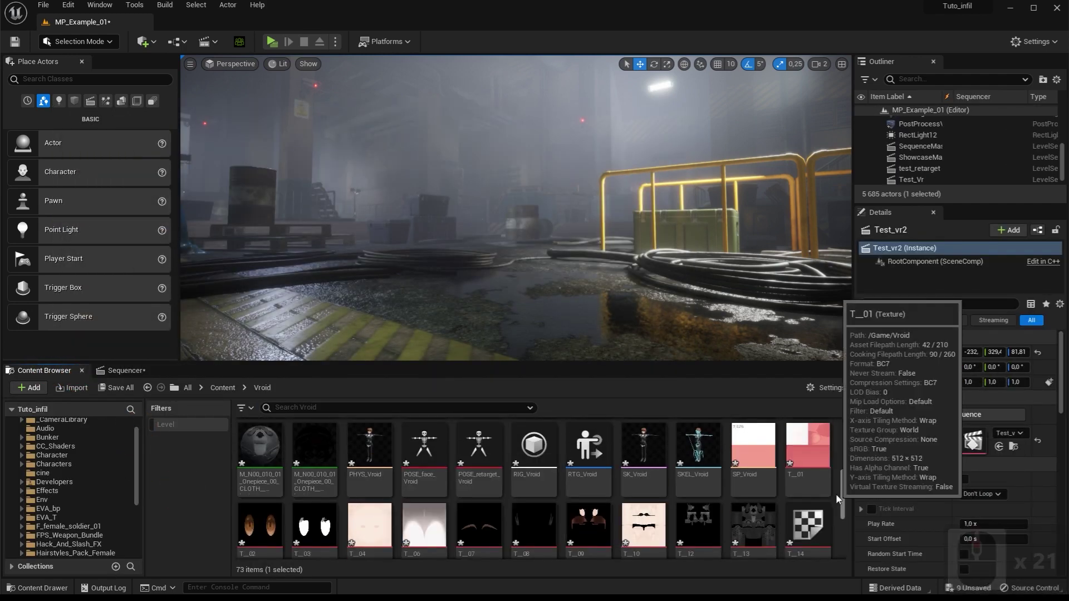
{"action": "left_click", "coordinate": [839, 497]}
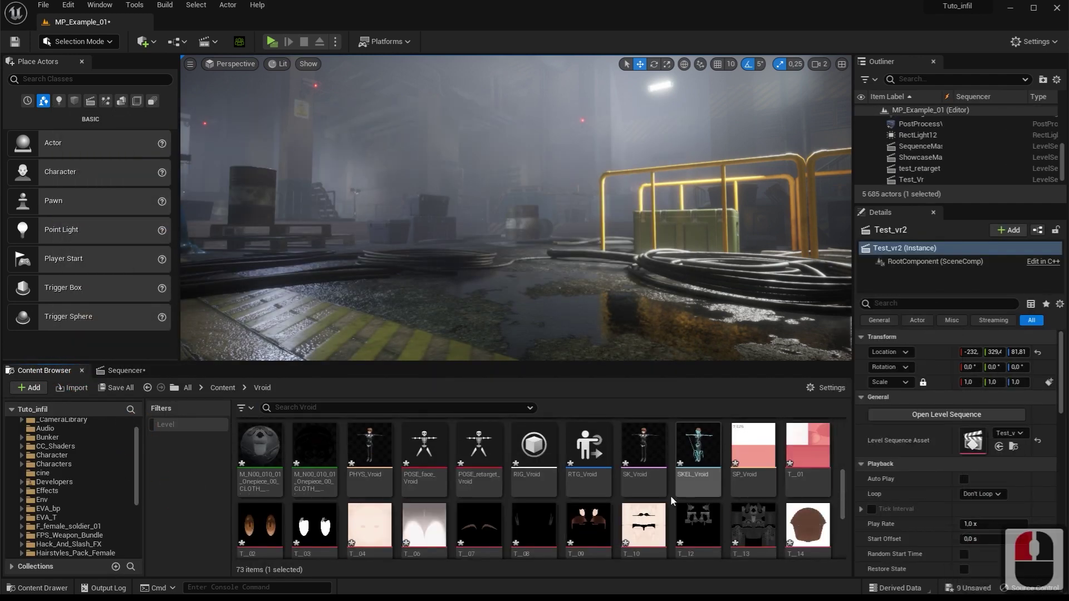
{"action": "left_click_drag", "start_coordinate": [643, 448], "coordinate": [620, 83]}
Rotate the SK_Vroid character 40° about its vertical axis
{"action": "left_click", "coordinate": [667, 64]}
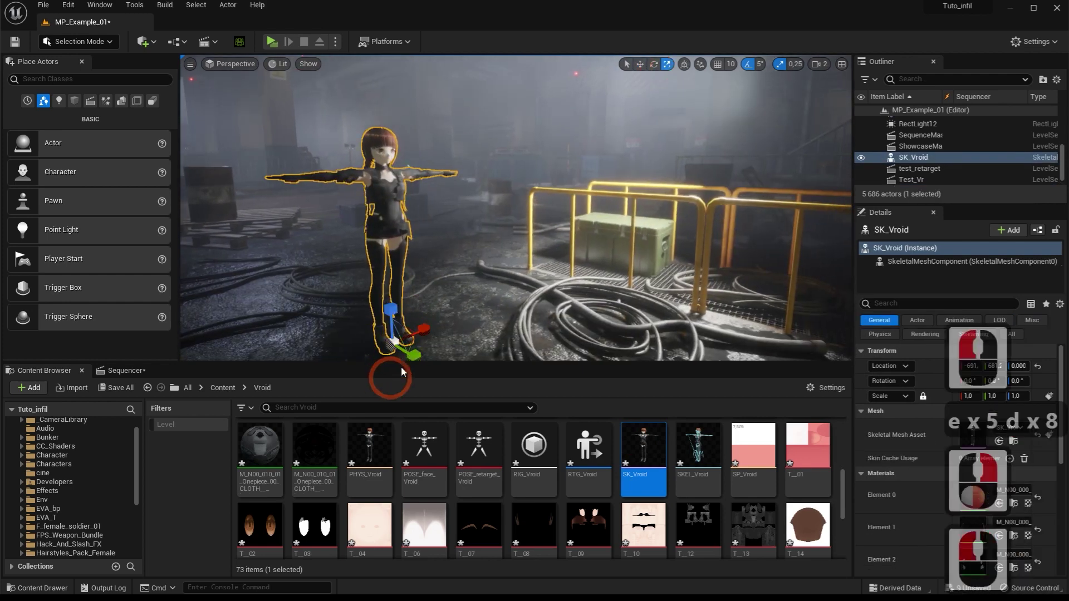
{"action": "left_click", "coordinate": [656, 65]}
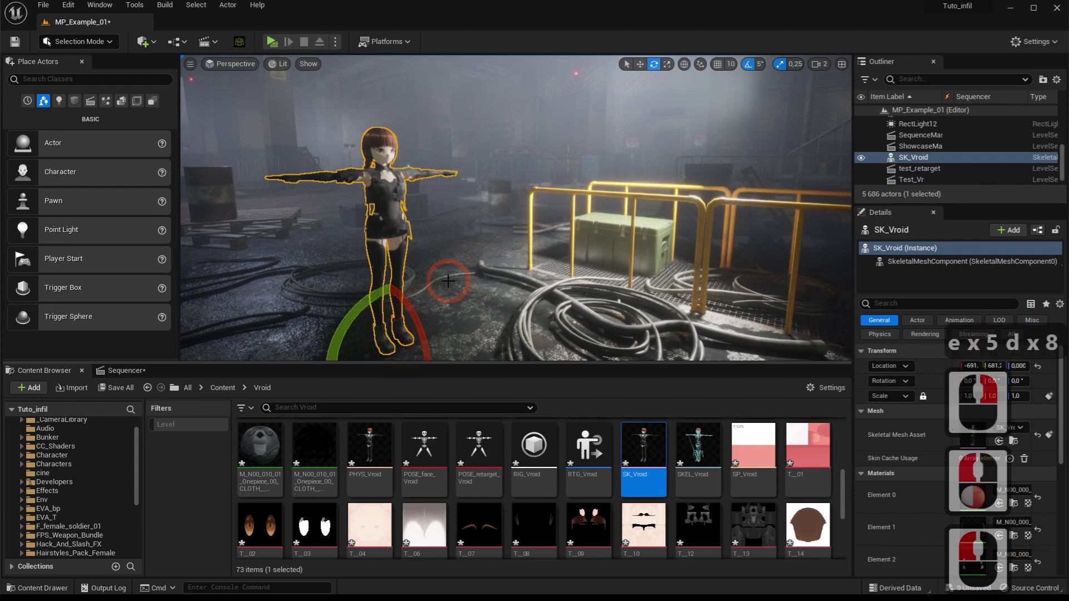
{"action": "left_click_drag", "start_coordinate": [448, 281], "coordinate": [406, 258]}
{"action": "mouse_move", "coordinate": [406, 258]}
{"action": "right_mouse_down"}
{"action": "mouse_move", "coordinate": [406, 245]}
{"action": "mouse_move", "coordinate": [401, 266]}
{"action": "right_mouse_up"}
{"action": "key", "text": "q"}
{"action": "key", "text": "q"}
{"action": "key", "text": "q"}
{"action": "key", "text": "w"}
{"action": "key", "text": "a"}
{"action": "key", "text": "a"}
{"action": "key", "text": "a"}
{"action": "key", "text": "a"}
{"action": "key", "text": "a"}
{"action": "key", "text": "a"}
{"action": "key", "text": "a"}
{"action": "key", "text": "a"}
{"action": "key", "text": "s"}
Add the SK_Vroid actor to the Test_vr2 sequence and give its animation track the Test_Plask_Anim animation
{"action": "left_click", "coordinate": [121, 370]}
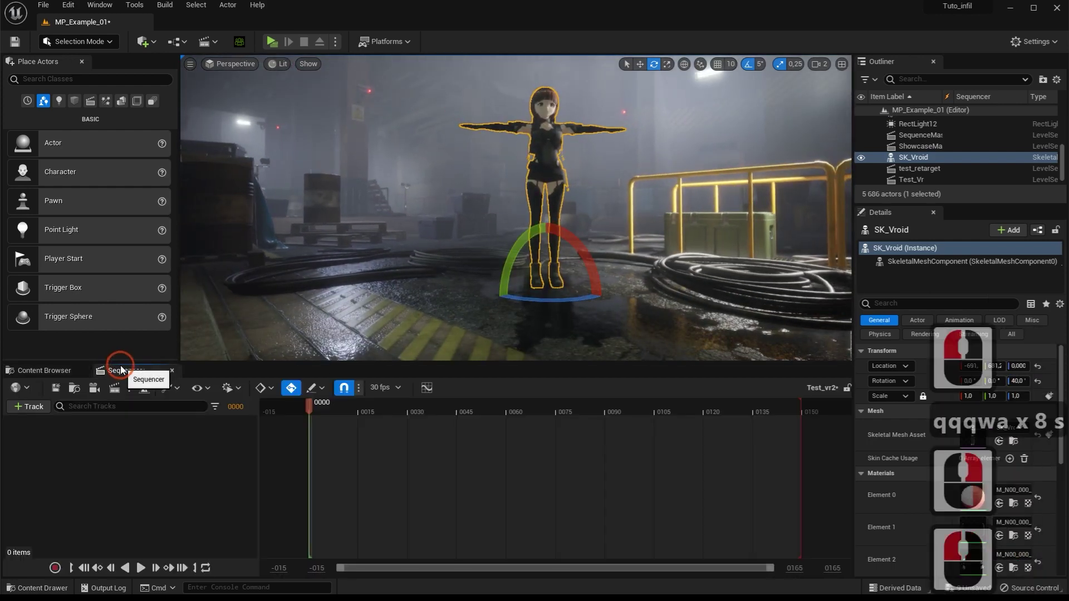
{"action": "left_click", "coordinate": [25, 409]}
{"action": "mouse_move", "coordinate": [111, 220]}
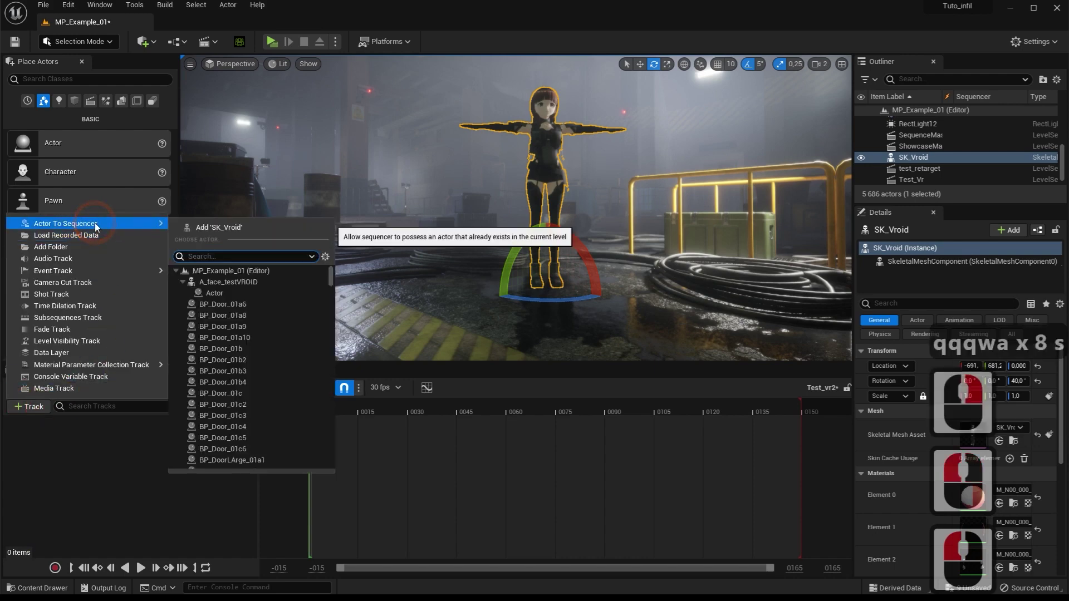
{"action": "left_click", "coordinate": [217, 222]}
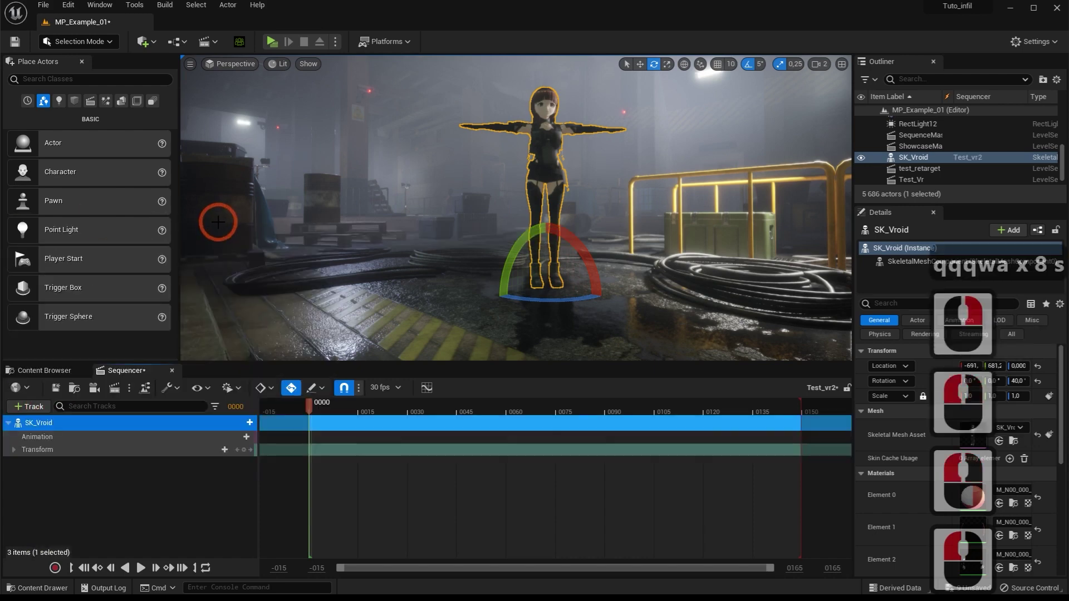
{"action": "left_click", "coordinate": [234, 437]}
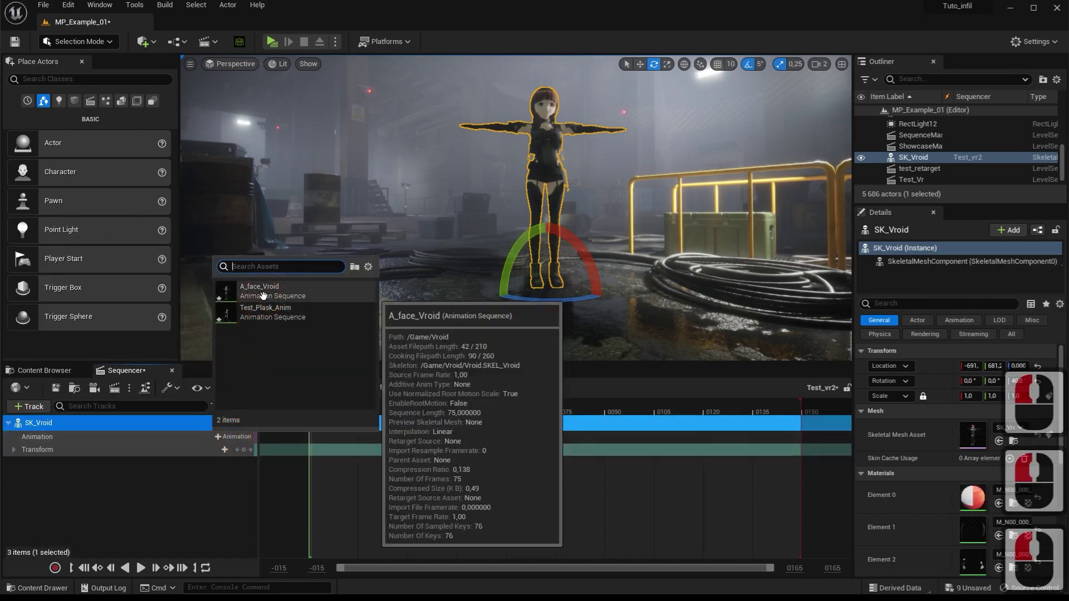
{"action": "left_click", "coordinate": [269, 316]}
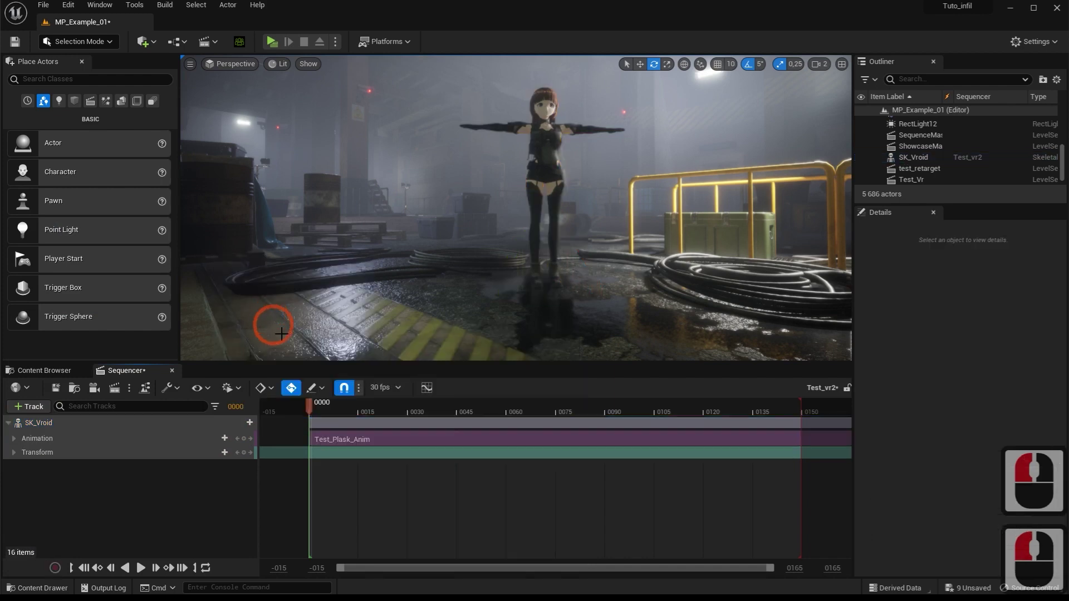
Set the sequence's working range end to 600 and extend the playback range to the end of the Test_Plask_Anim clip
{"action": "left_click", "coordinate": [832, 568]}
{"action": "type", "text": "600"}
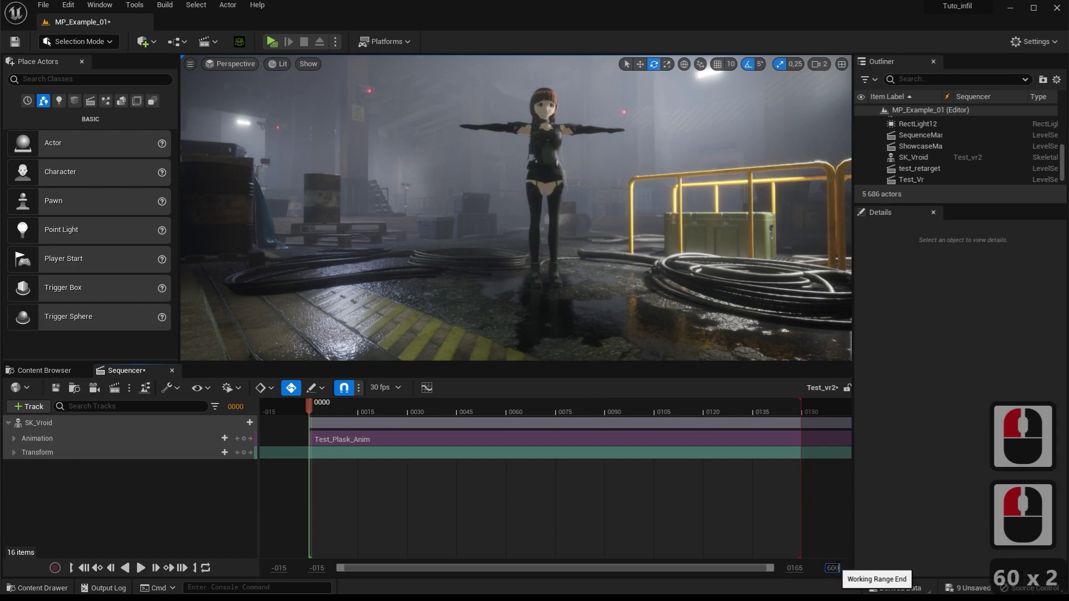
{"action": "key", "text": "Return"}
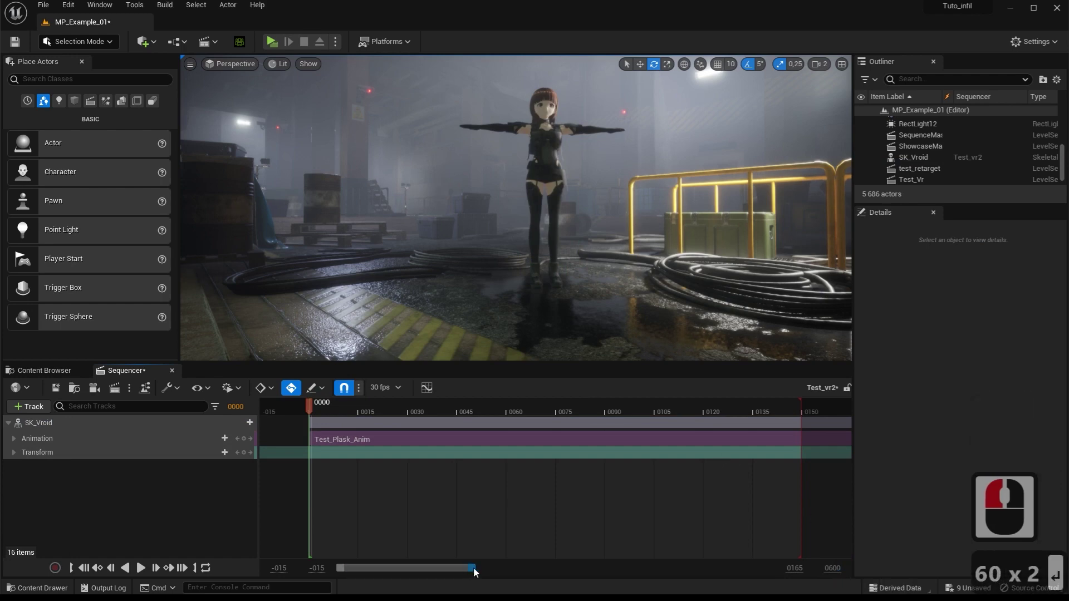
{"action": "left_click_drag", "start_coordinate": [473, 569], "coordinate": [724, 568]}
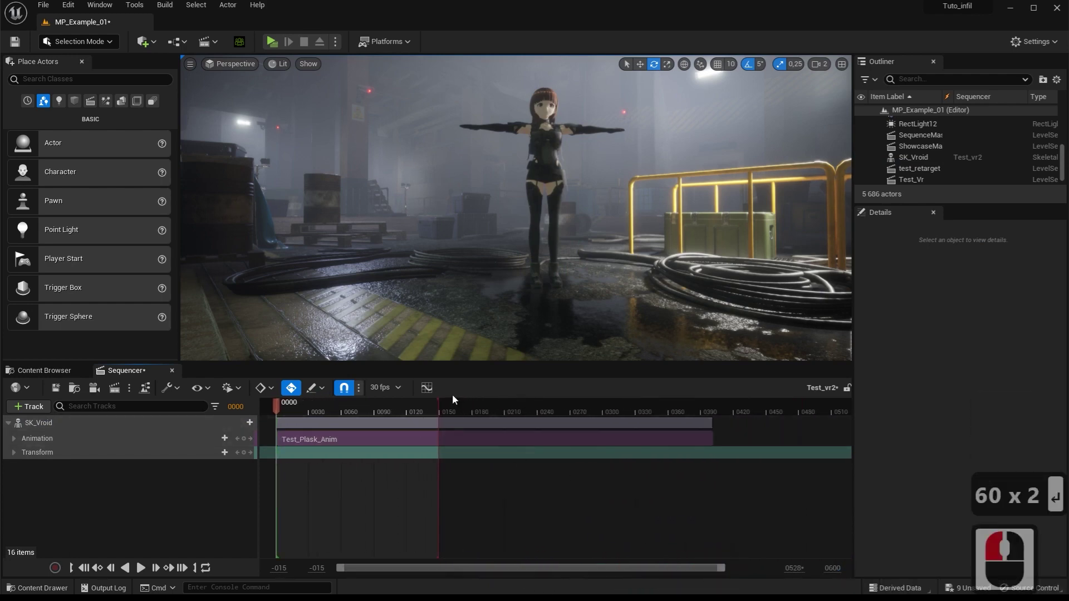
{"action": "left_click_drag", "start_coordinate": [471, 410], "coordinate": [715, 407]}
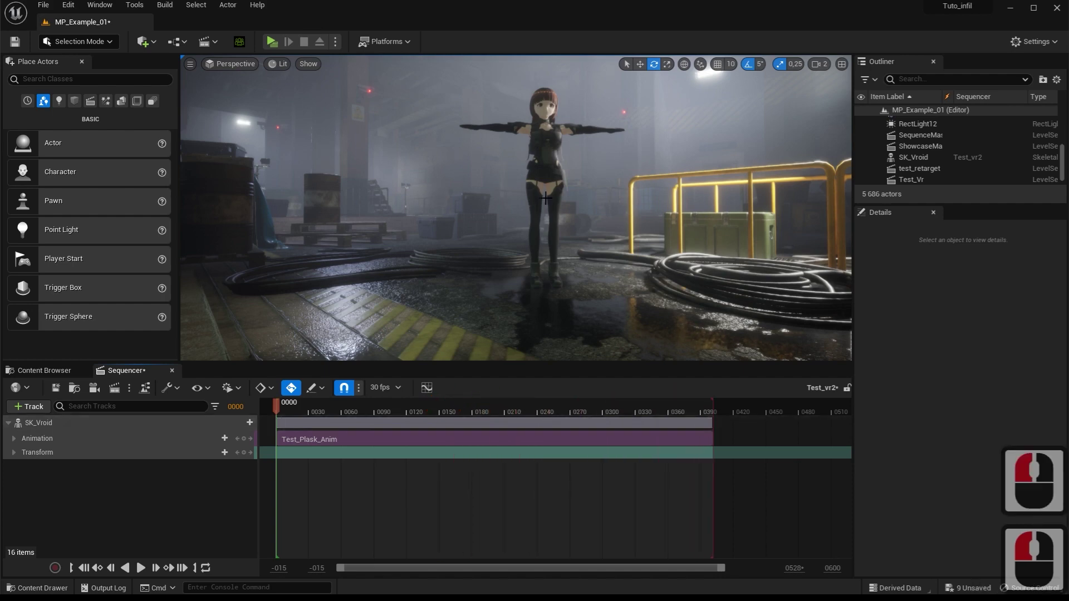
Play the Test_vr2 sequence and scrub to frame 210 to check the retargeted motion on the character
{"action": "right_click_drag", "start_coordinate": [546, 197], "coordinate": [546, 197]}
{"action": "key", "text": "w"}
{"action": "key", "text": "d"}
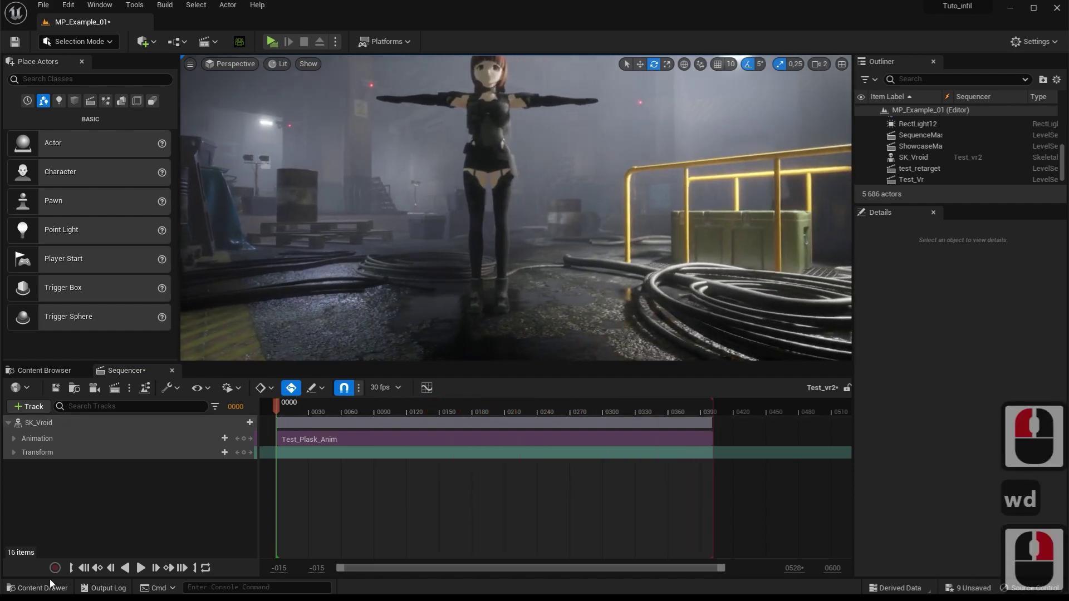
{"action": "left_click", "coordinate": [139, 568]}
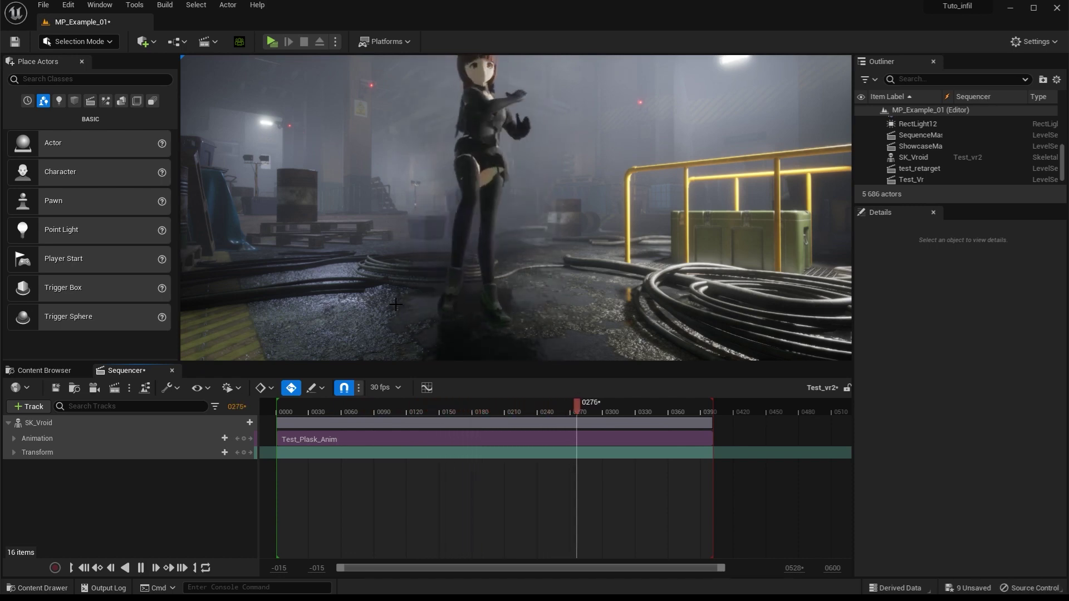
{"action": "key", "text": "space"}
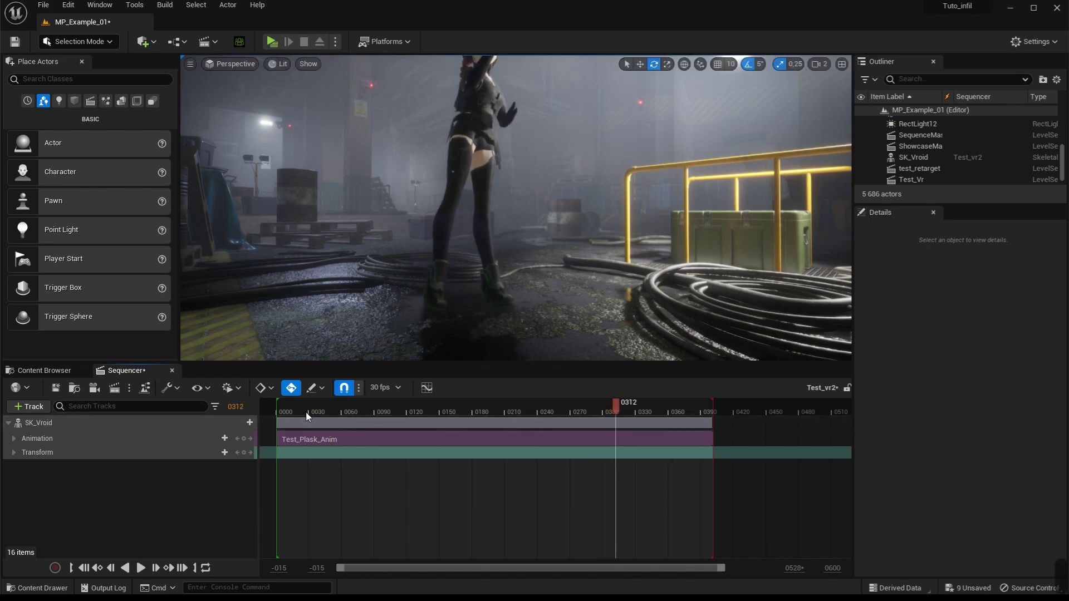
{"action": "left_click_drag", "start_coordinate": [309, 413], "coordinate": [511, 426]}
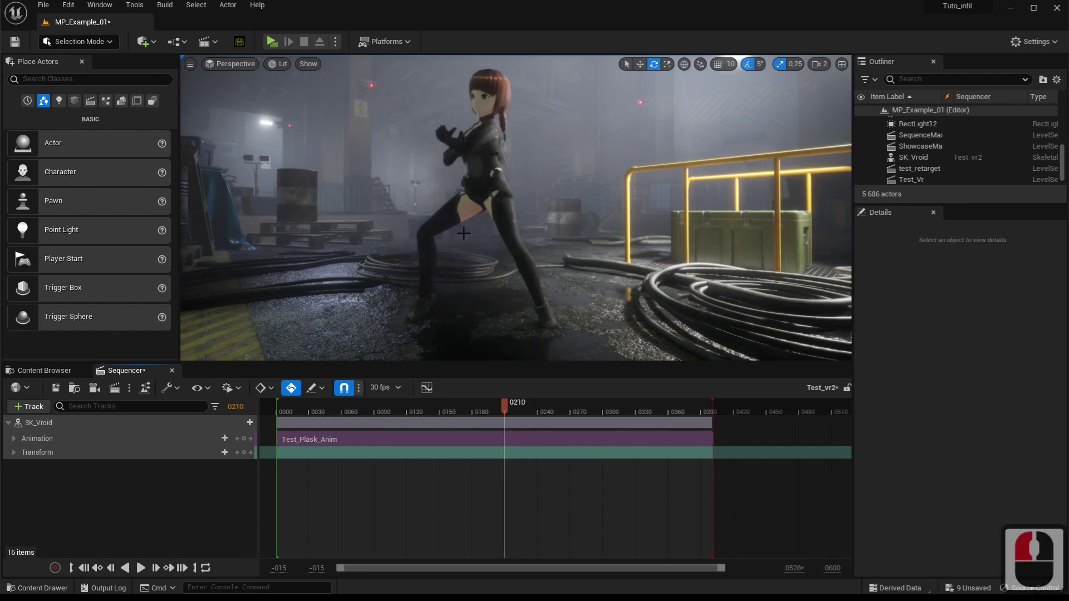
{"action": "right_click_drag", "start_coordinate": [502, 223], "coordinate": [457, 222]}
Search the Vroid folder for "pla" and select the Test_Plask_Anim animation
{"action": "left_click", "coordinate": [55, 371]}
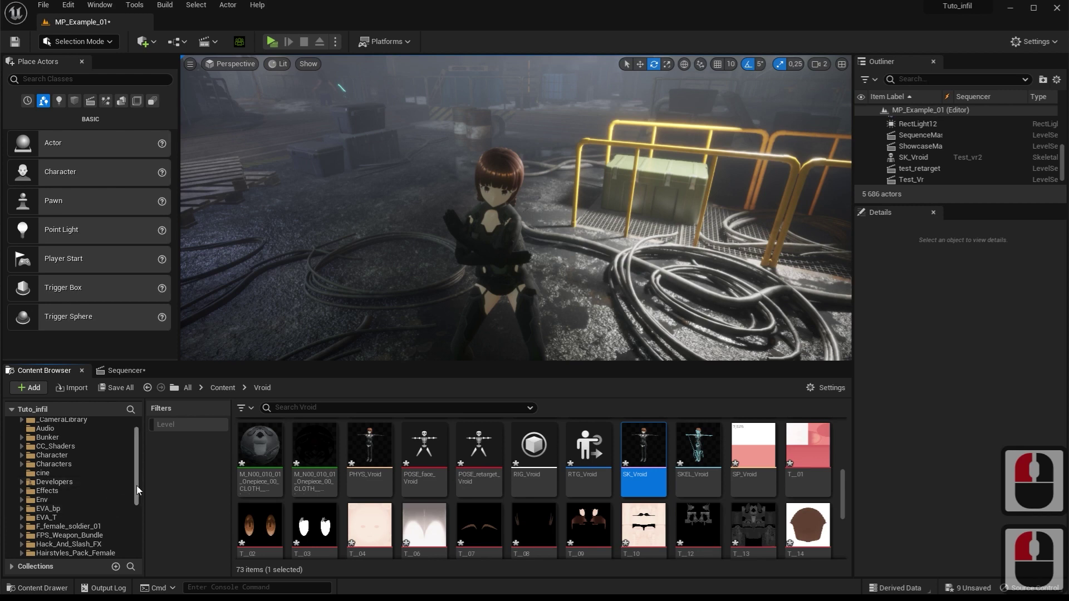
{"action": "left_click", "coordinate": [136, 486]}
{"action": "left_click_drag", "start_coordinate": [134, 487], "coordinate": [141, 530]}
{"action": "double_click", "coordinate": [117, 528]}
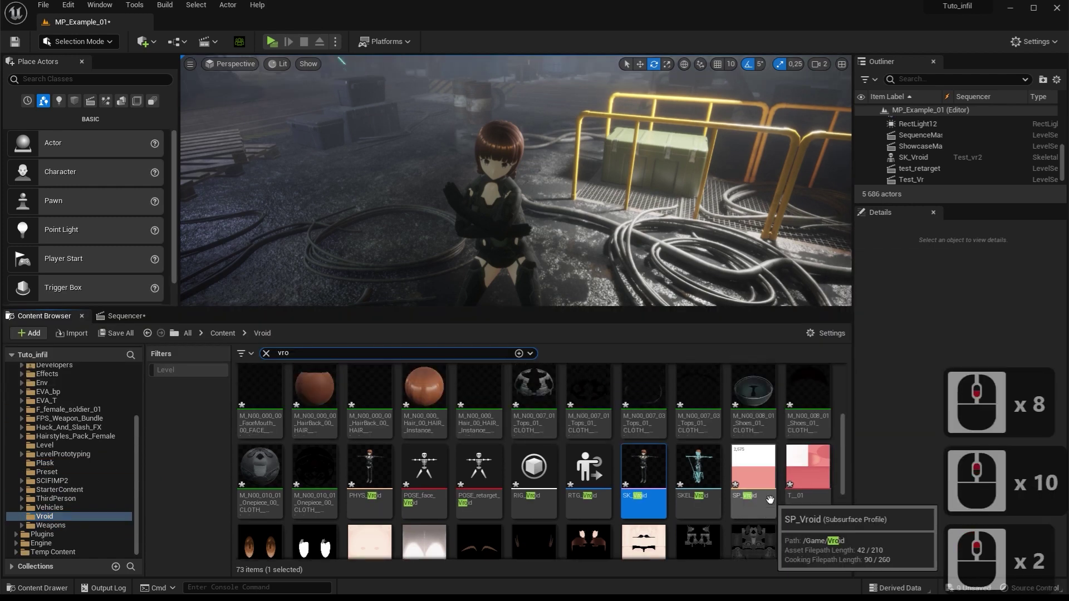
{"action": "scroll", "coordinate": [401, 404], "scroll_direction": "up", "scroll_amount": 1}
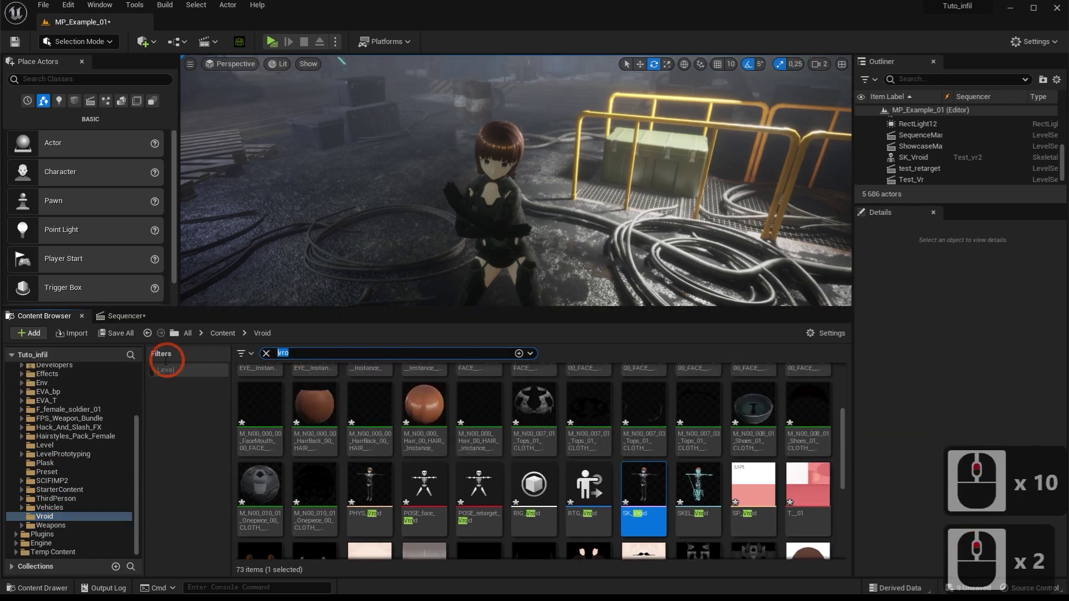
{"action": "type", "text": "pla"}
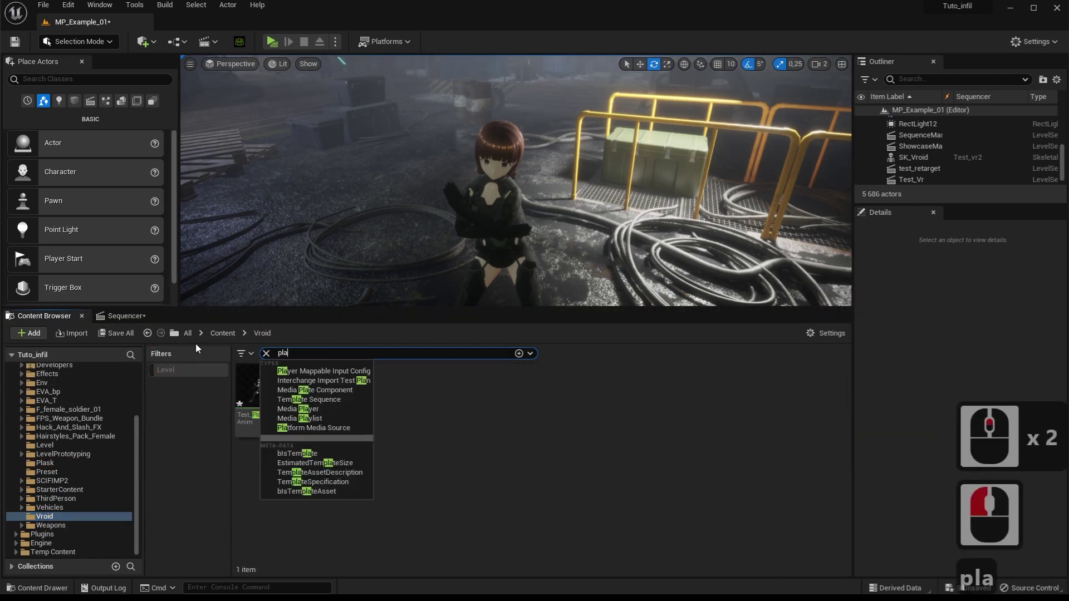
{"action": "left_click", "coordinate": [245, 383]}
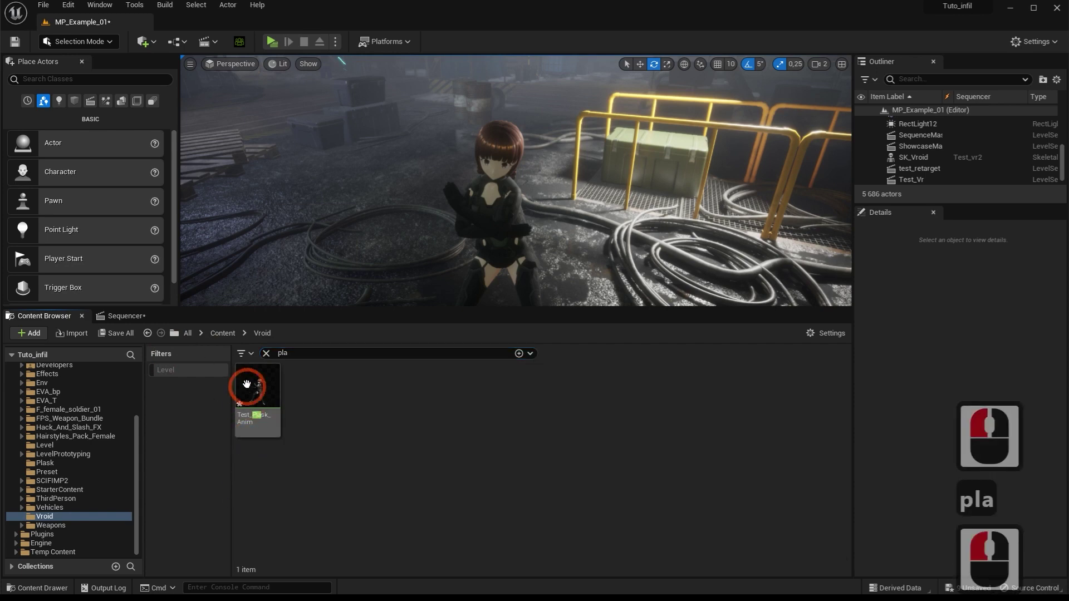
Open the Test_Plask_Anim animation and scrub its timeline to frame 206, where the arms cross the body
{"action": "double_click", "coordinate": [244, 382]}
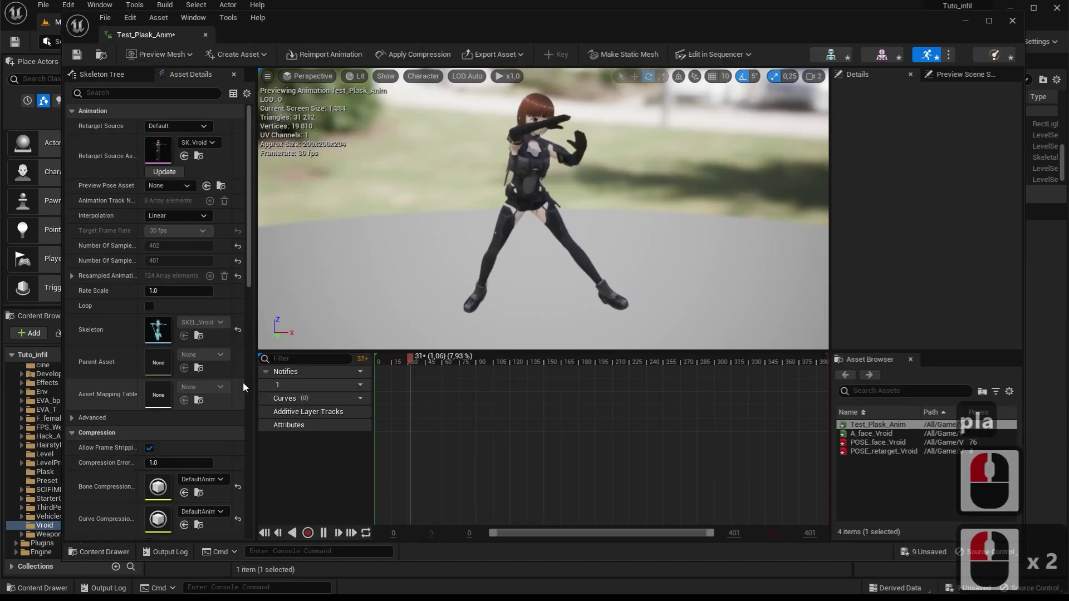
{"action": "left_click", "coordinate": [458, 362]}
{"action": "left_click", "coordinate": [473, 362]}
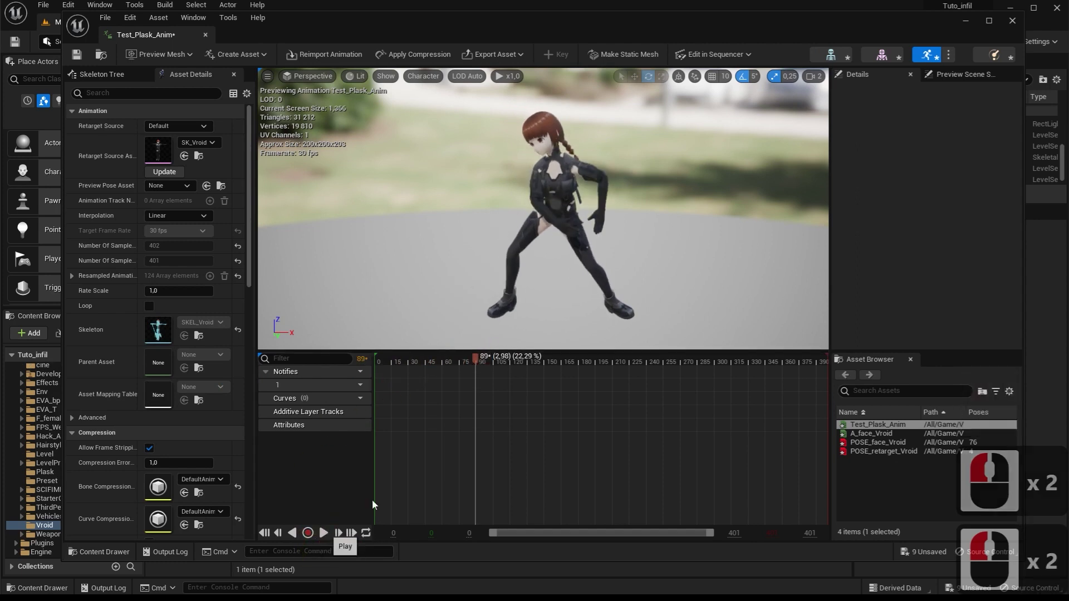
{"action": "left_click_drag", "start_coordinate": [479, 361], "coordinate": [608, 380]}
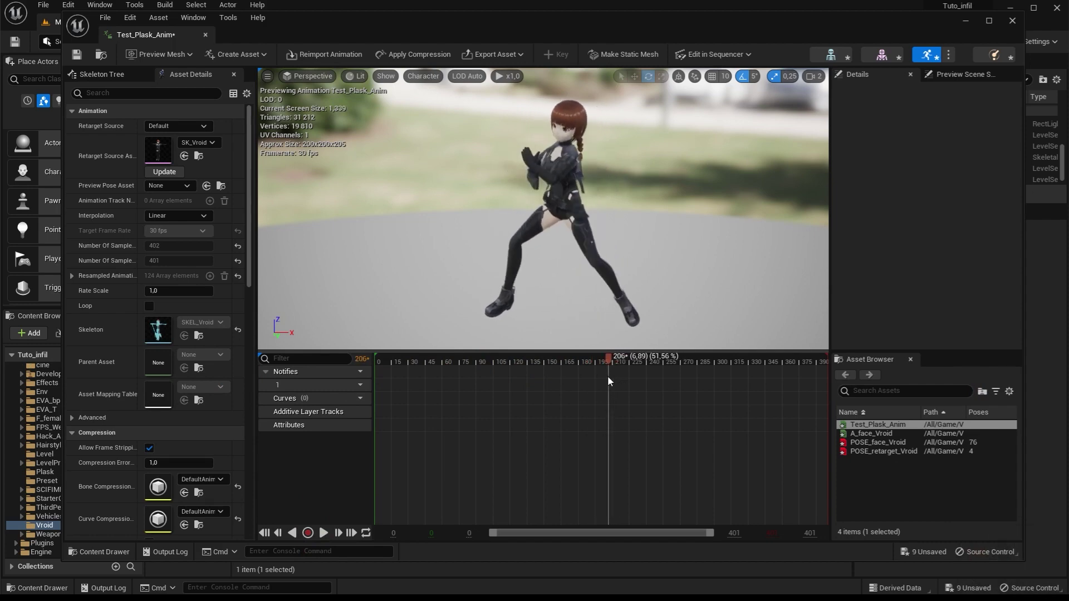
Filter the animation's skeleton tree for "lowe" and select the J_Bip_R_LowerArm bone
{"action": "right_click_drag", "start_coordinate": [576, 312], "coordinate": [576, 172]}
{"action": "key", "text": "w"}
{"action": "key", "text": "w"}
{"action": "key", "text": "w"}
{"action": "key", "text": "w"}
{"action": "key", "text": "w"}
{"action": "key", "text": "w"}
{"action": "key", "text": "w"}
{"action": "key", "text": "w"}
{"action": "key", "text": "w"}
{"action": "key", "text": "w"}
{"action": "key", "text": "w"}
{"action": "key", "text": "w"}
{"action": "key", "text": "w"}
{"action": "key", "text": "w"}
{"action": "key", "text": "w"}
{"action": "key", "text": "w"}
{"action": "key", "text": "w"}
{"action": "key", "text": "w"}
{"action": "key", "text": "w"}
{"action": "key", "text": "w"}
{"action": "key", "text": "a"}
{"action": "key", "text": "a"}
{"action": "key", "text": "a"}
{"action": "key", "text": "a"}
{"action": "key", "text": "a"}
{"action": "key", "text": "a"}
{"action": "key", "text": "a"}
{"action": "key", "text": "a"}
{"action": "key", "text": "a"}
{"action": "key", "text": "a"}
{"action": "key", "text": "a"}
{"action": "key", "text": "a"}
{"action": "key", "text": "a"}
{"action": "key", "text": "a"}
{"action": "key", "text": "a"}
{"action": "key", "text": "a"}
{"action": "key", "text": "a"}
{"action": "key", "text": "a"}
{"action": "key", "text": "a"}
{"action": "key", "text": "a"}
{"action": "key", "text": "a"}
{"action": "key", "text": "w"}
{"action": "left_click", "coordinate": [102, 74]}
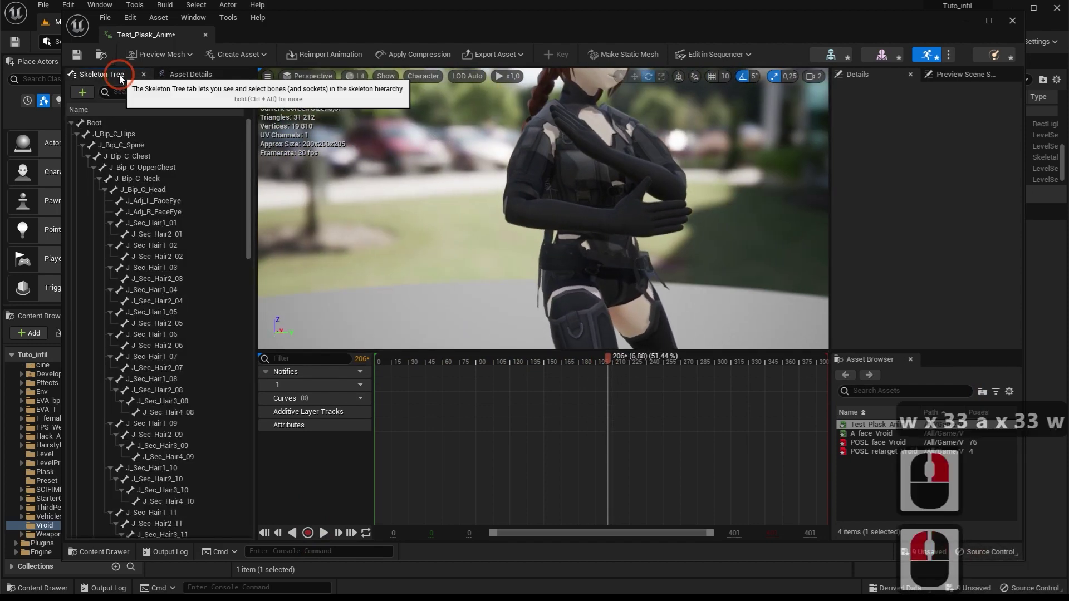
{"action": "left_click", "coordinate": [131, 93]}
{"action": "type", "text": "lowe"}
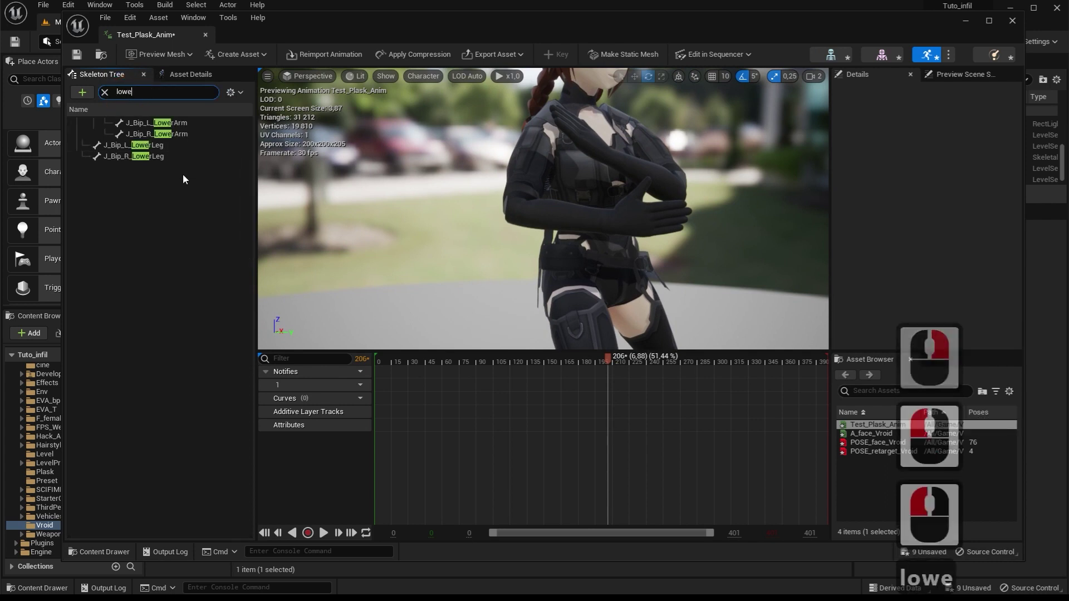
{"action": "left_click", "coordinate": [179, 134]}
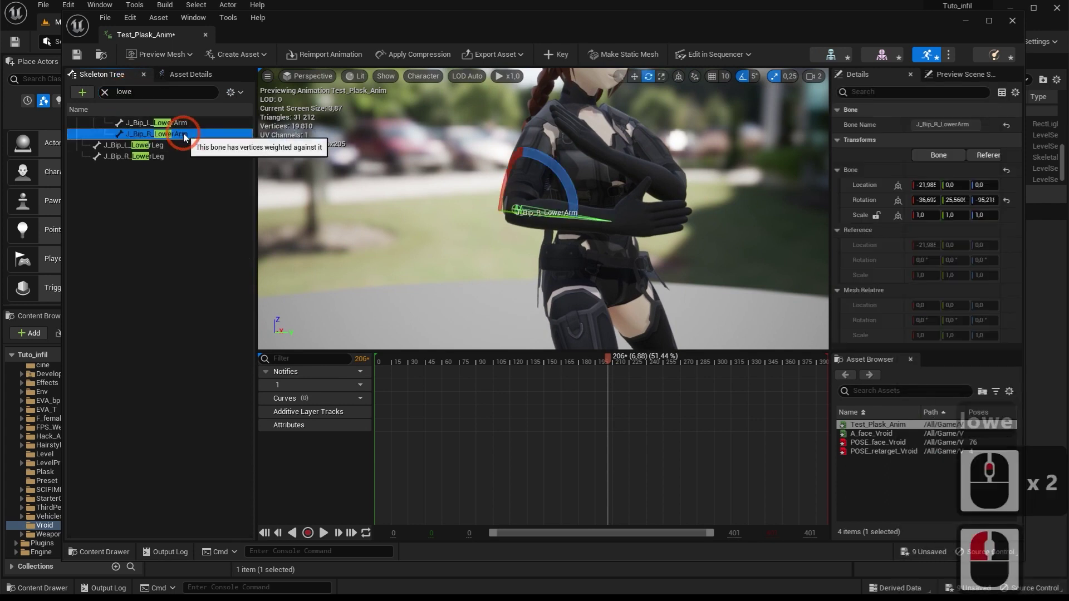
Rotate the J_Bip_R_LowerArm bone to correct the forearm's pose and key it on an additive layer track, including at frame 211
{"action": "left_click_drag", "start_coordinate": [568, 178], "coordinate": [568, 179]}
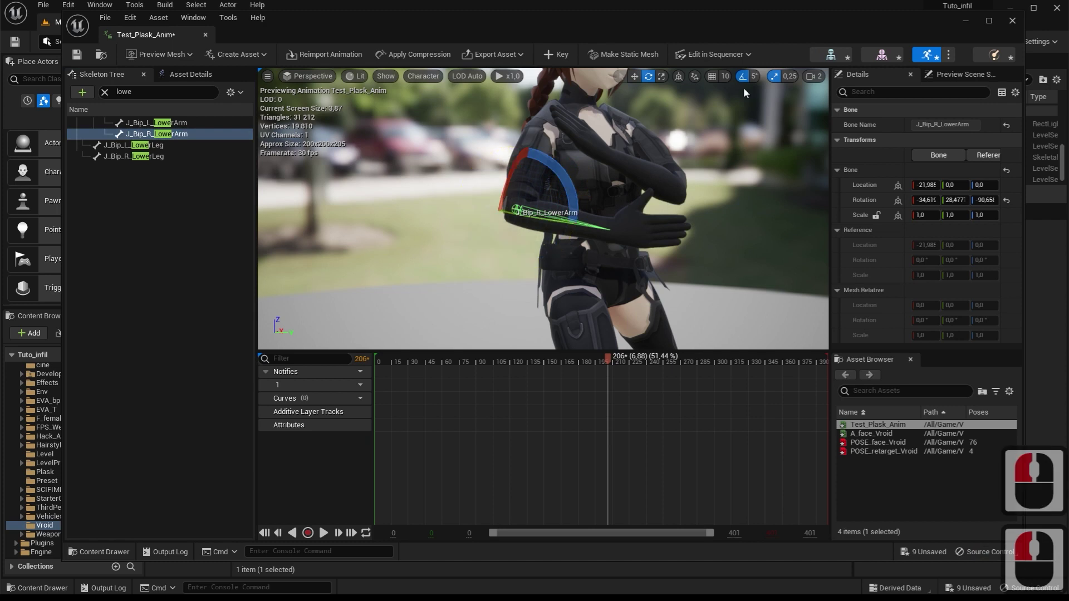
{"action": "left_click_drag", "start_coordinate": [588, 237], "coordinate": [604, 278]}
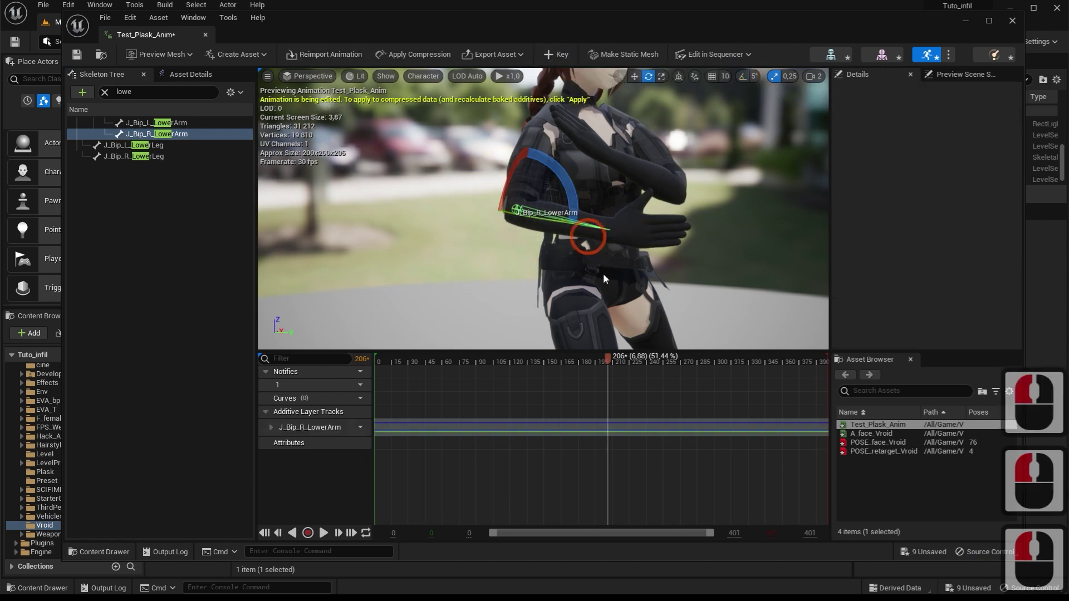
{"action": "left_click_drag", "start_coordinate": [532, 362], "coordinate": [617, 360]}
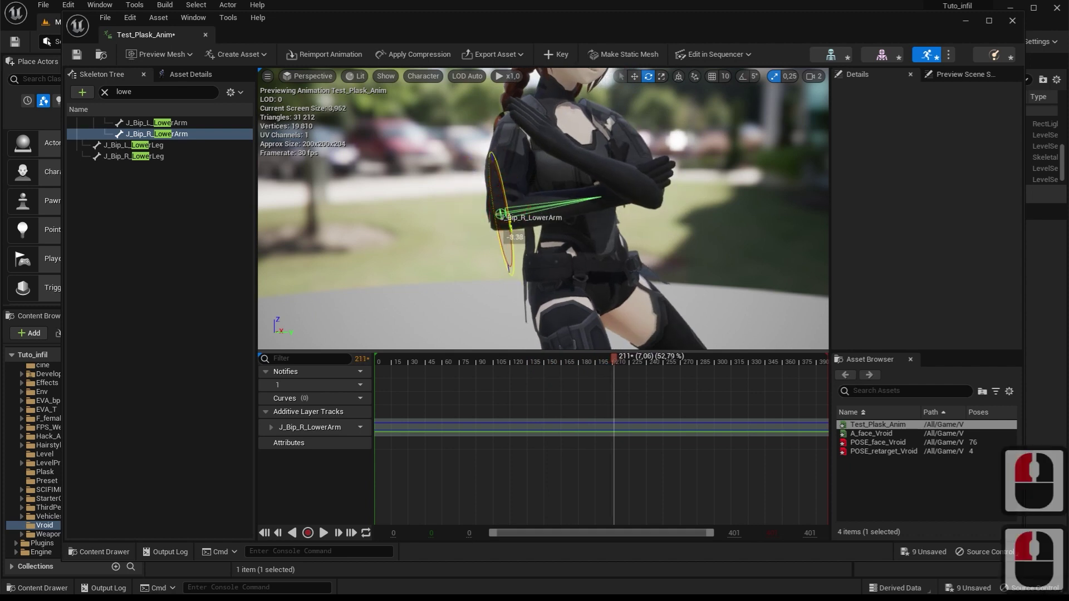
{"action": "left_click", "coordinate": [561, 56]}
Scrub through the corrected arm motion and play the Test_vr2 sequence from frame 15 through the Cine Camera Actor
{"action": "left_click_drag", "start_coordinate": [575, 363], "coordinate": [656, 358]}
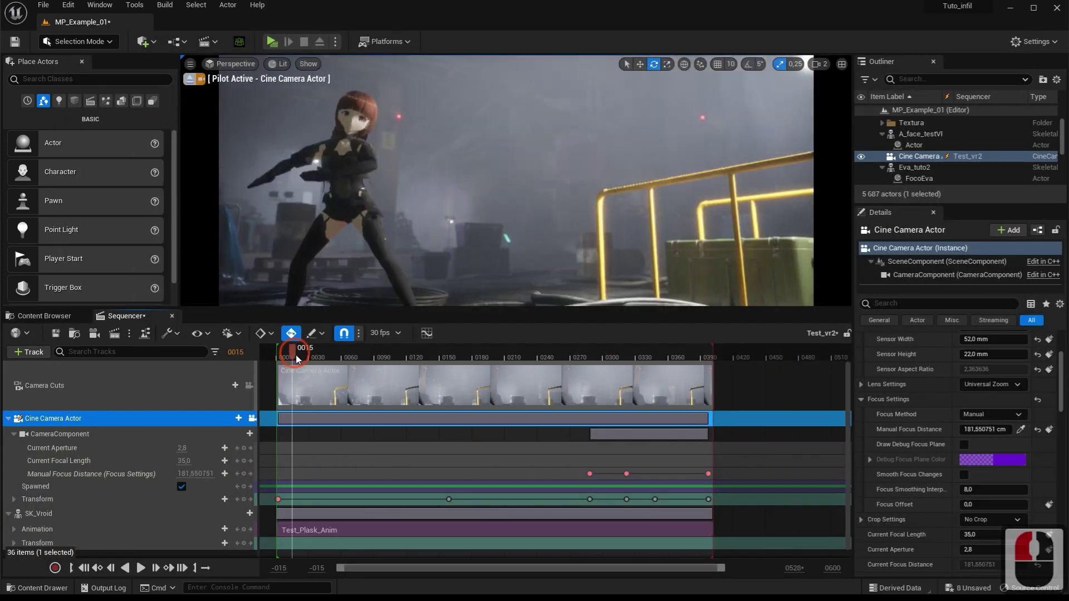
{"action": "left_click", "coordinate": [139, 567]}
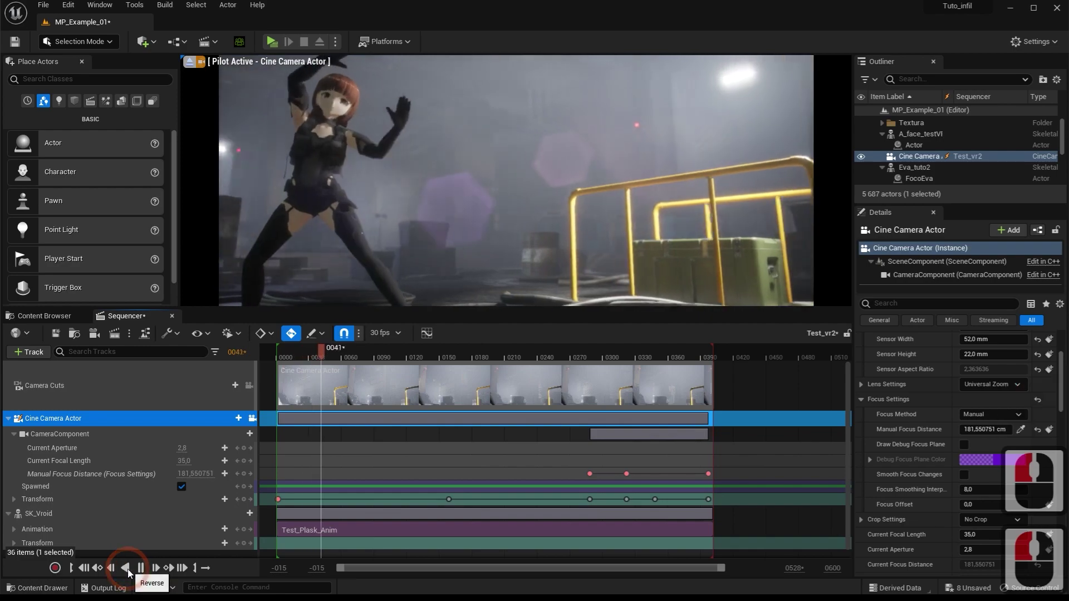